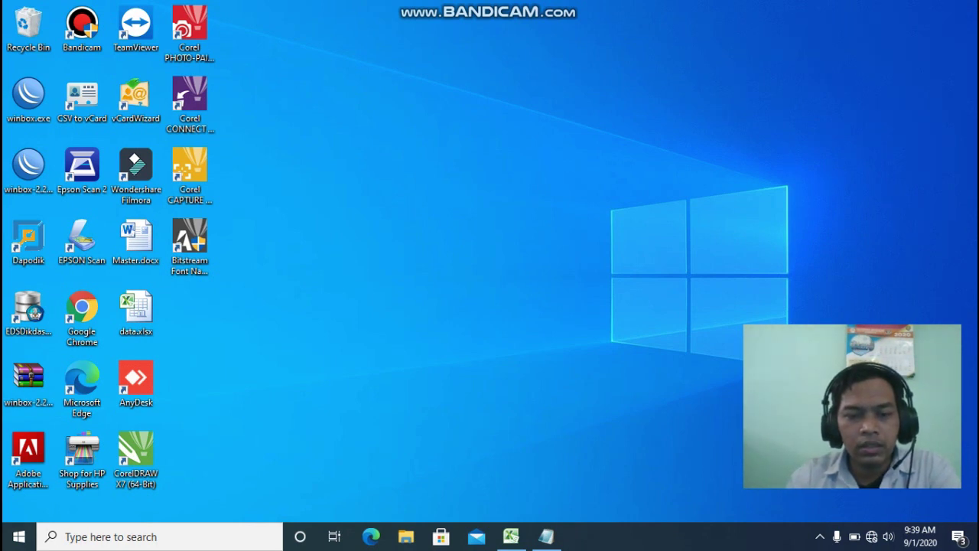
Switch to the Notepad notes, append ", berfungsi untuk mengambil digit karakter text dari kiri" to the LEFT item, and widen the window to fit it
click(547, 536)
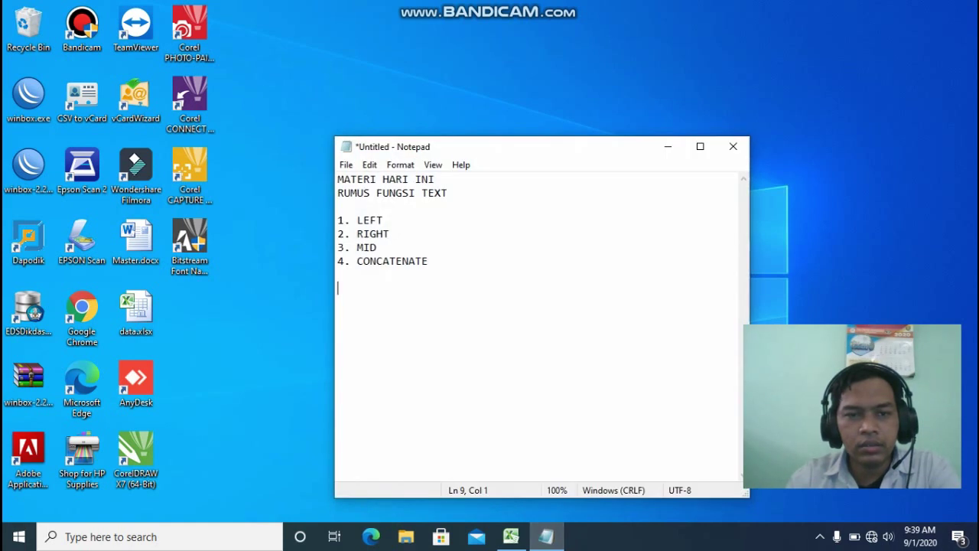
drag(436, 149, 371, 99)
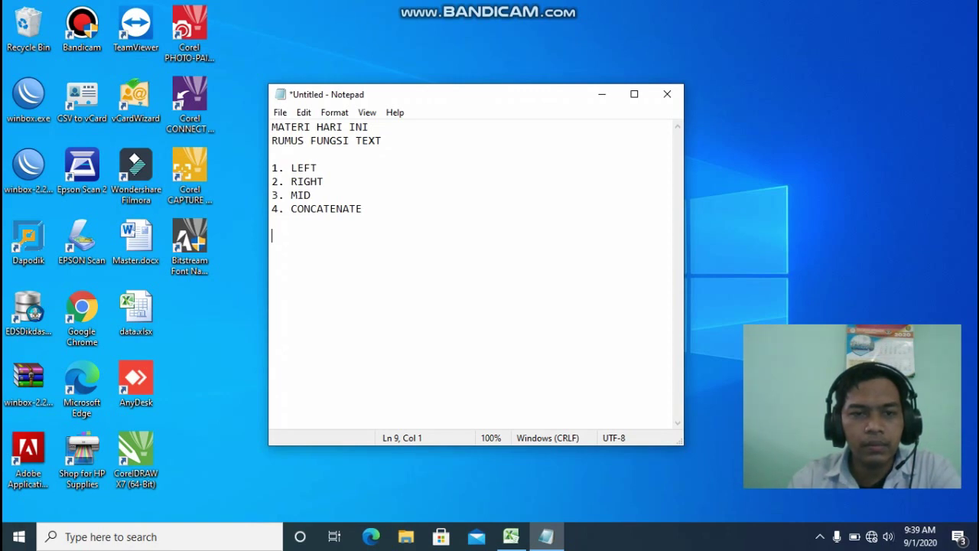
click(316, 168)
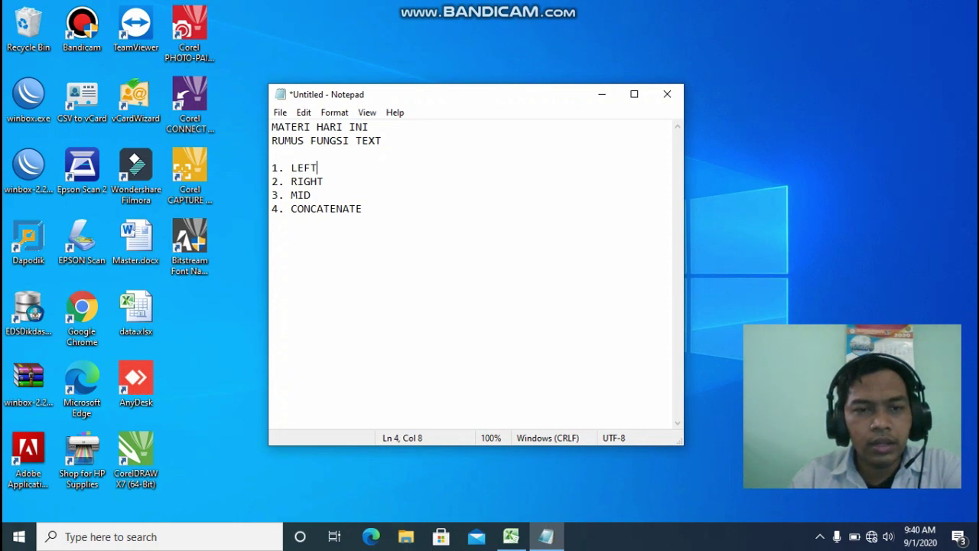
text(,)
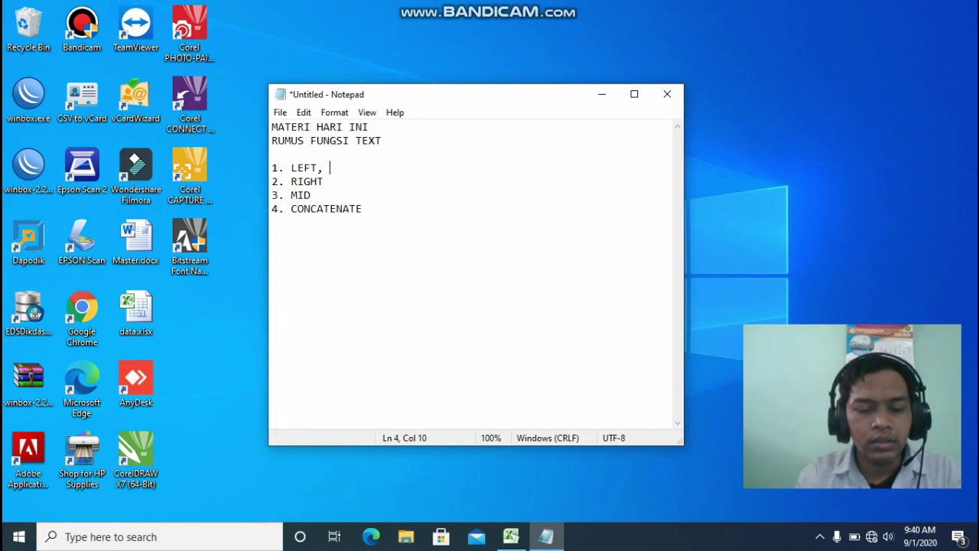
text(ber)
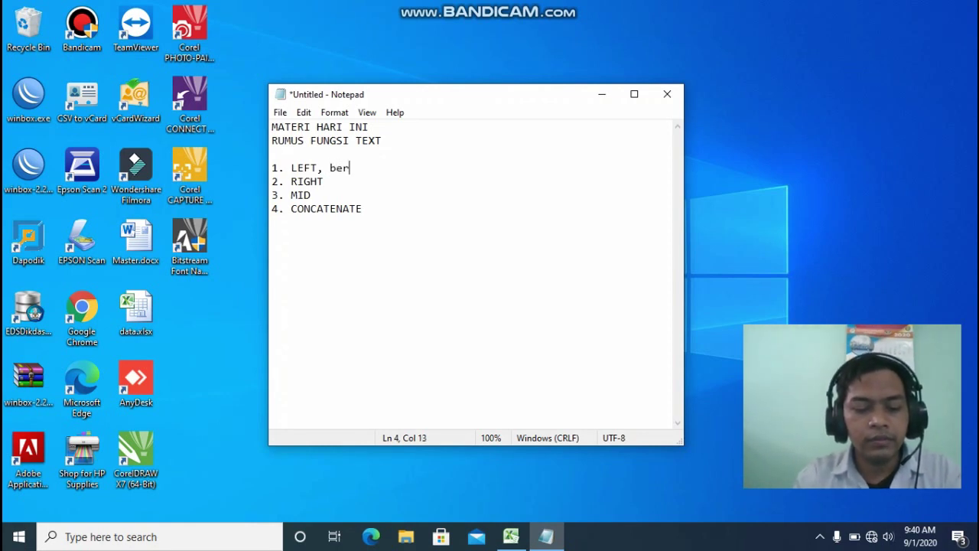
text(fungsi unt)
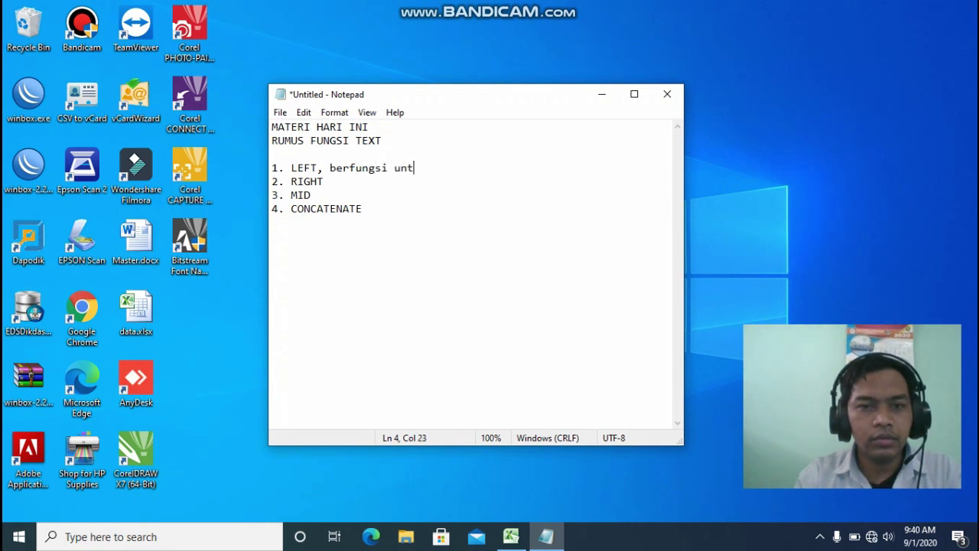
text(uk me)
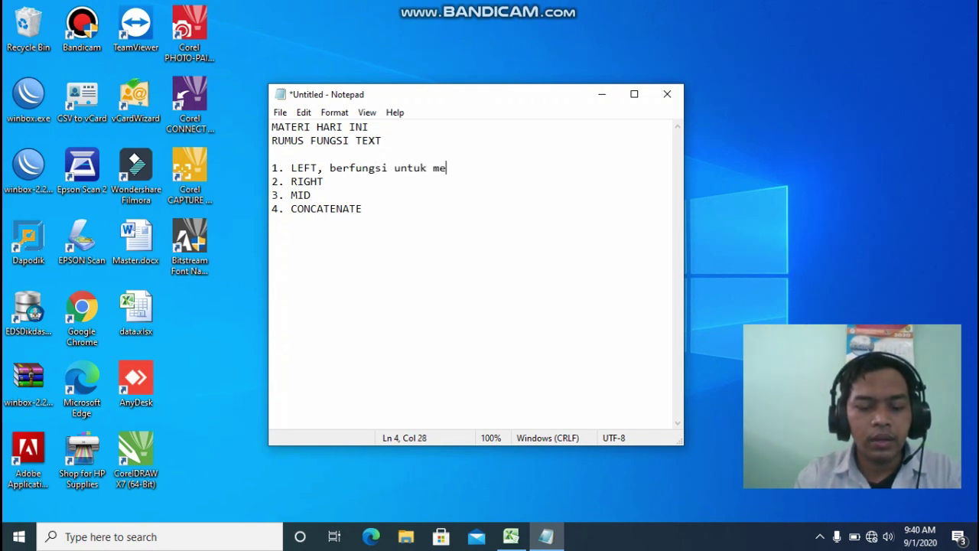
text(ngambi)
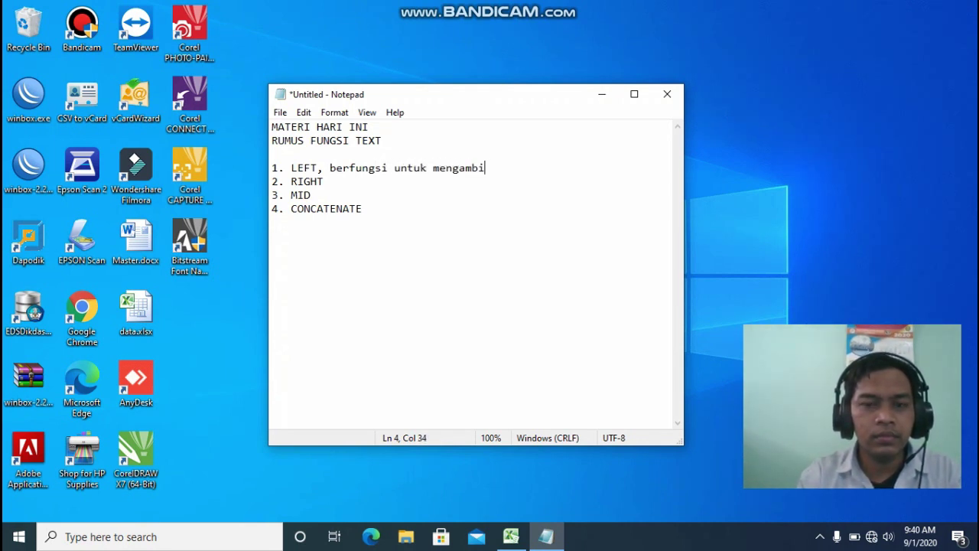
text(l digit )
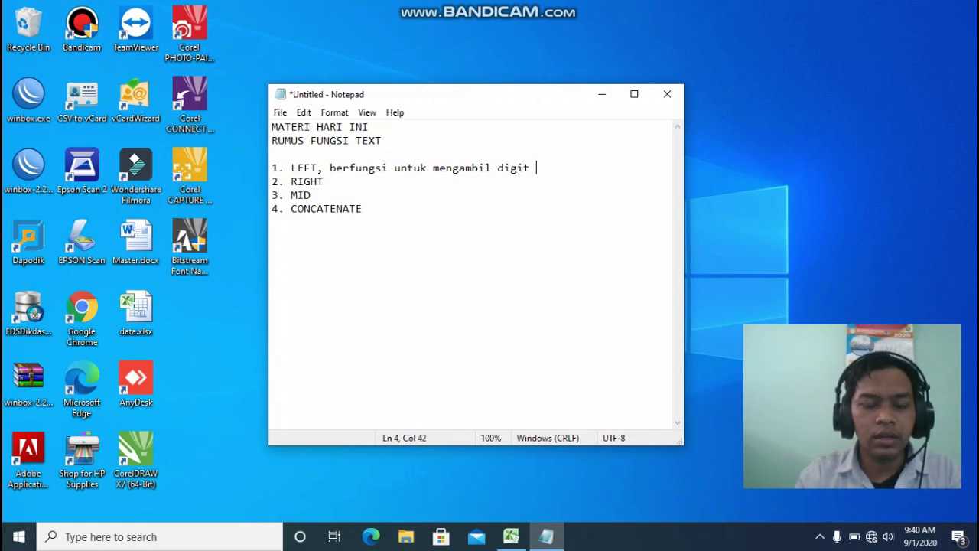
text(karakter )
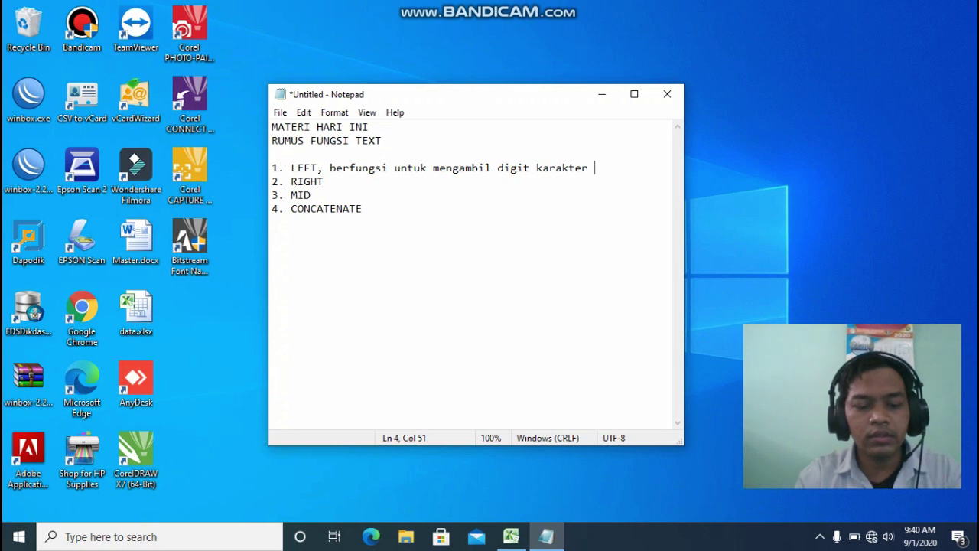
text(text dari kiri)
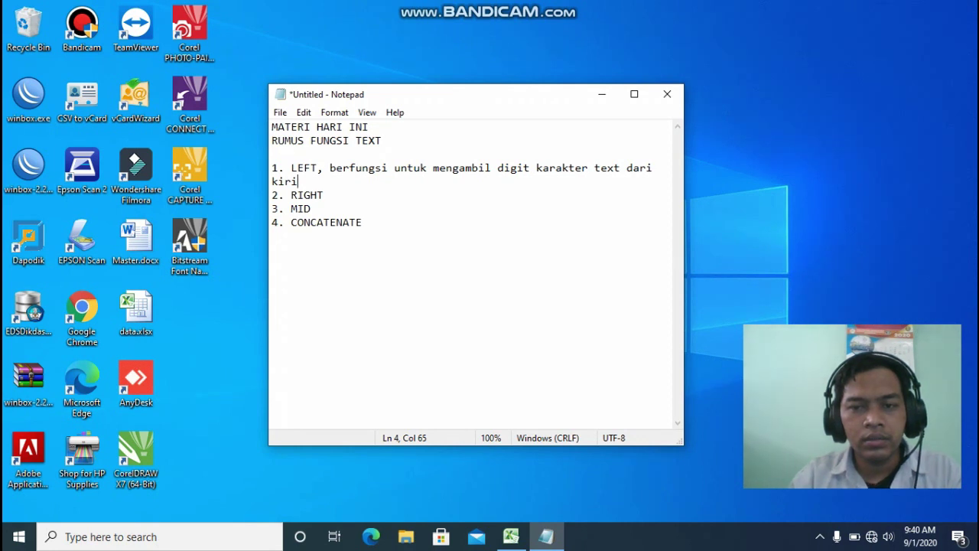
drag(683, 222, 746, 238)
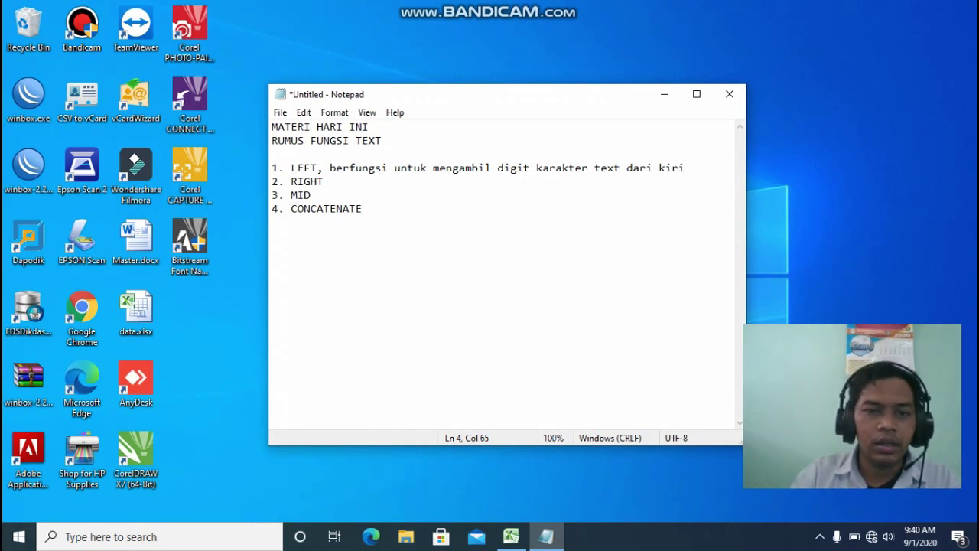
Append ", berfungsi untuk mengambil digit karakter text dari kanan" to the RIGHT item
click(324, 181)
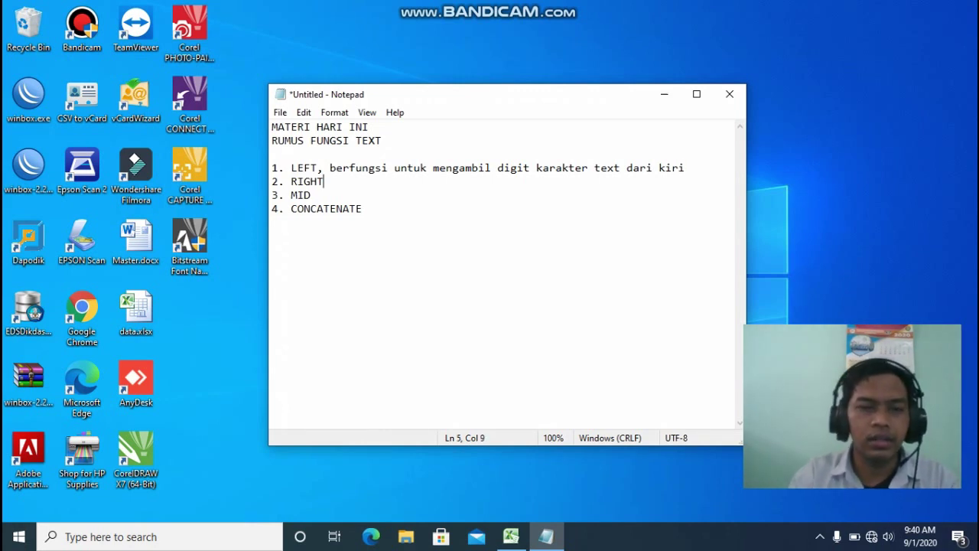
text(, berf)
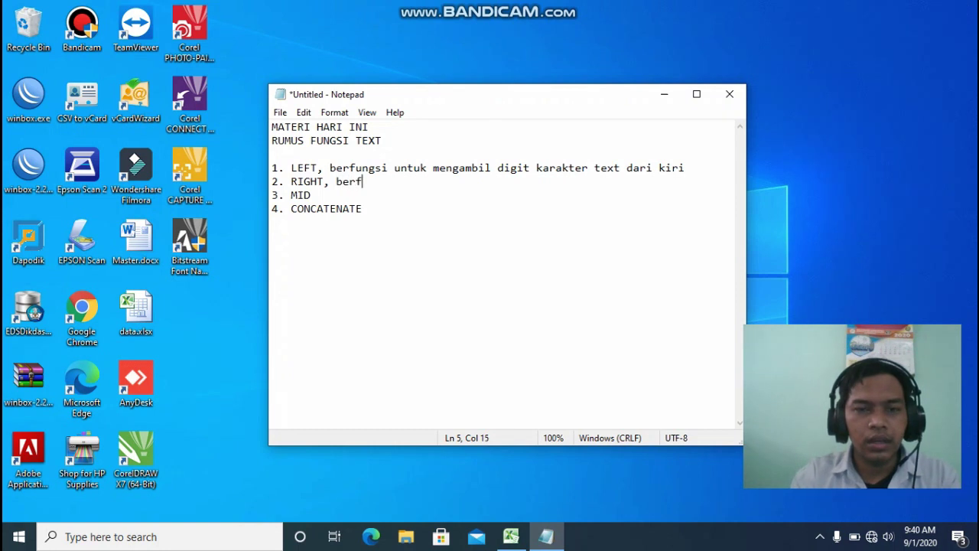
text(ungsi un)
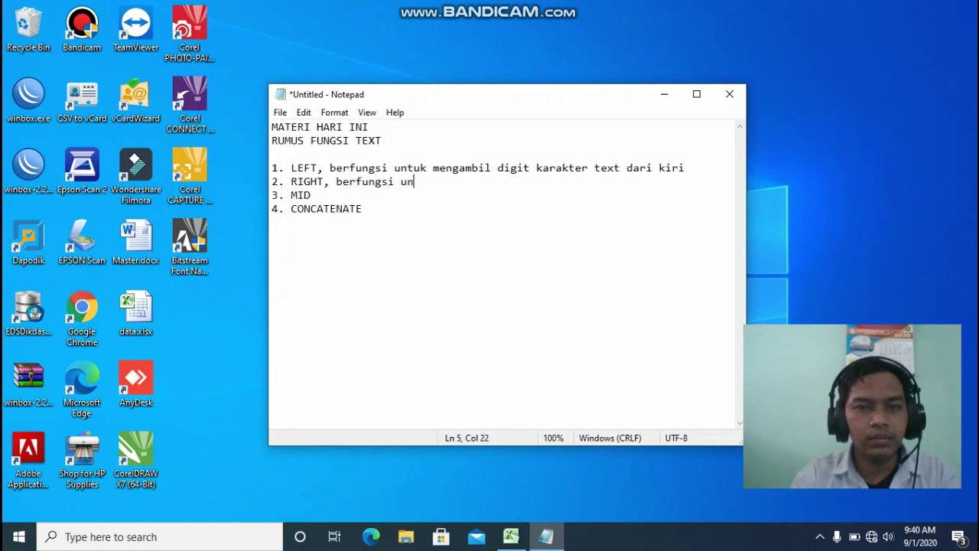
text(tuk mengambil)
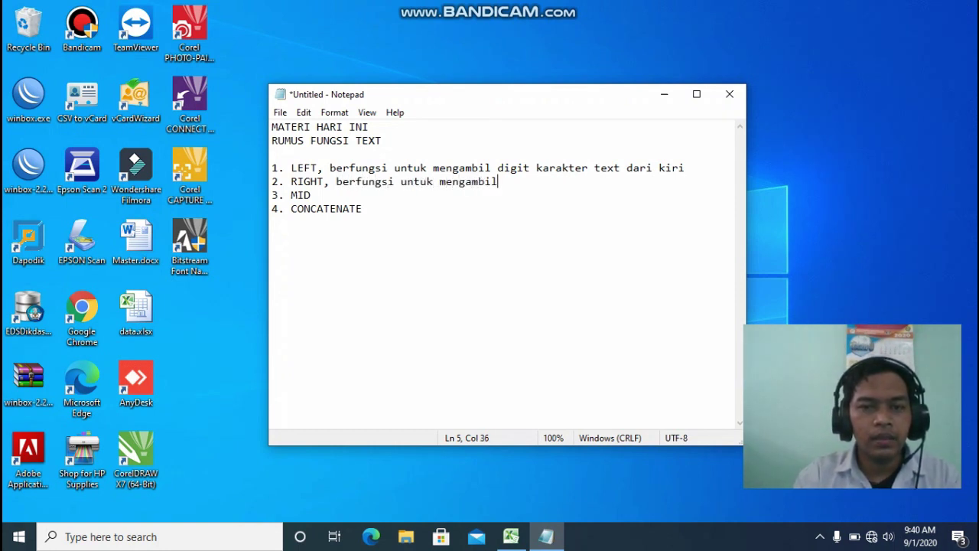
text( digit ka)
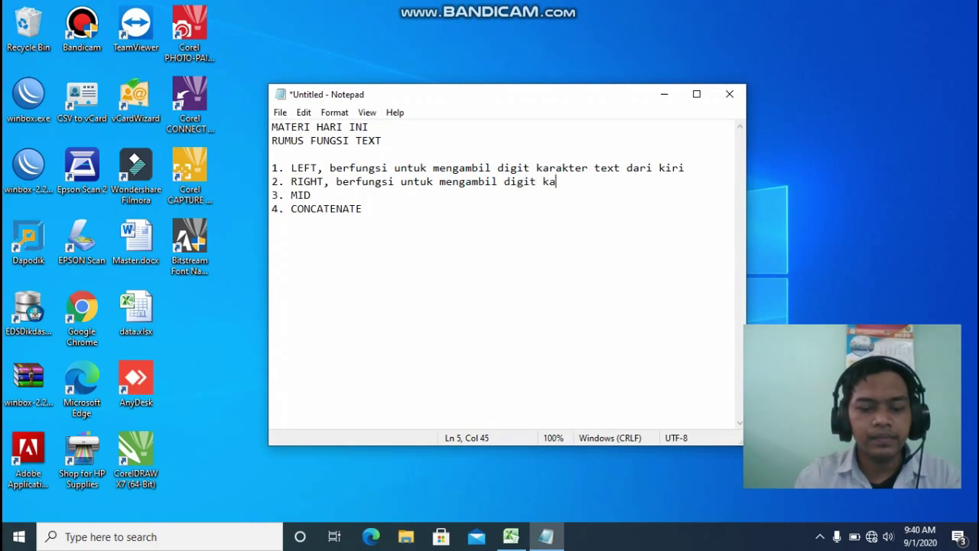
text(rakter text)
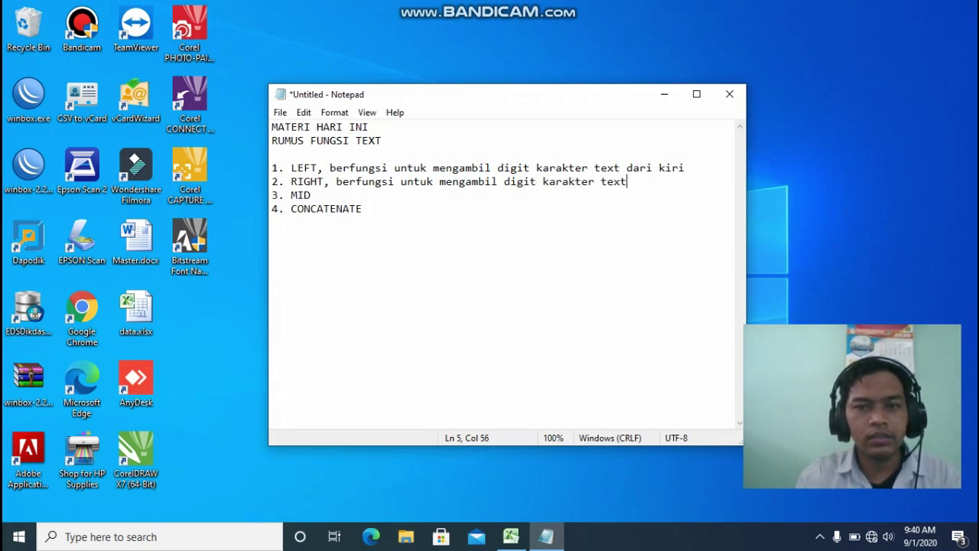
text( dari kanan)
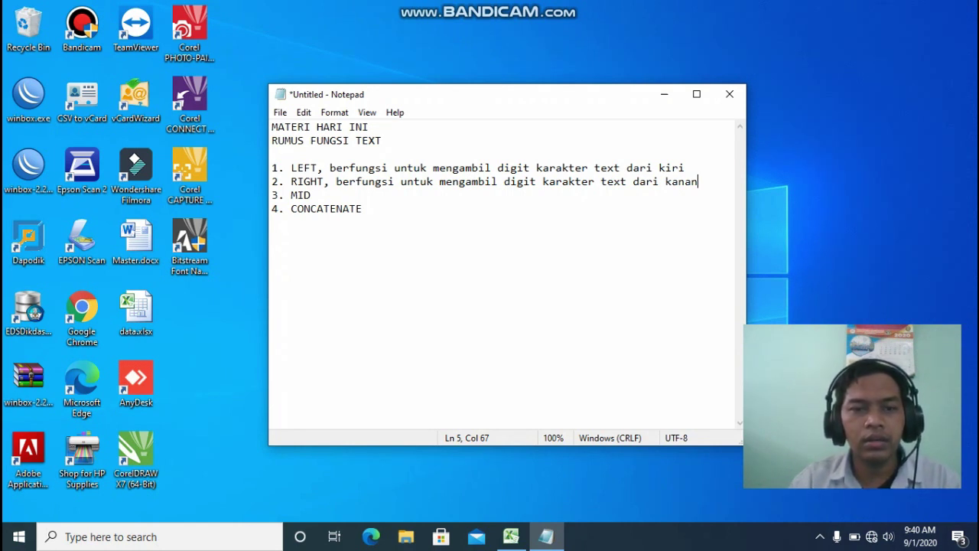
Append ", berfungsi untuk mengambil digit karakter text dari tengah" to the MID item
key(Down)
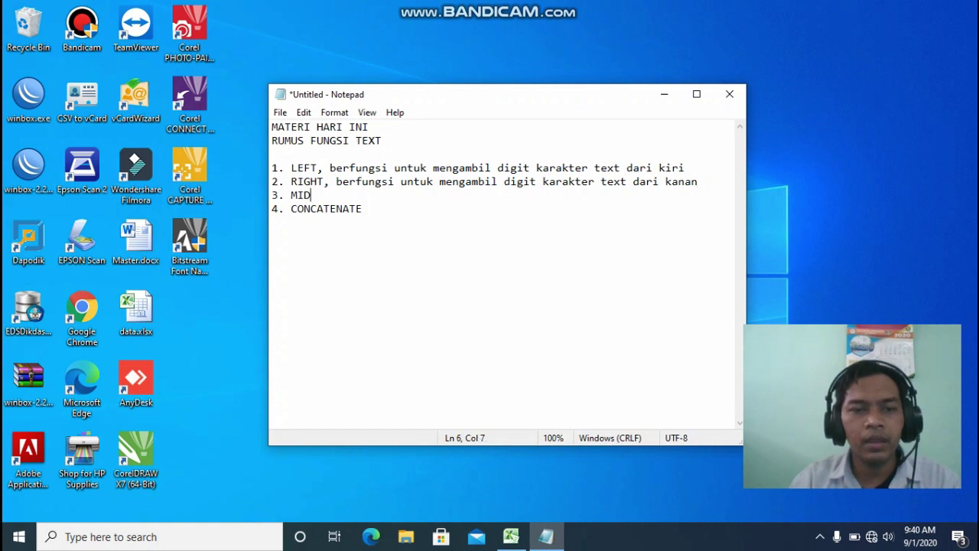
text(, )
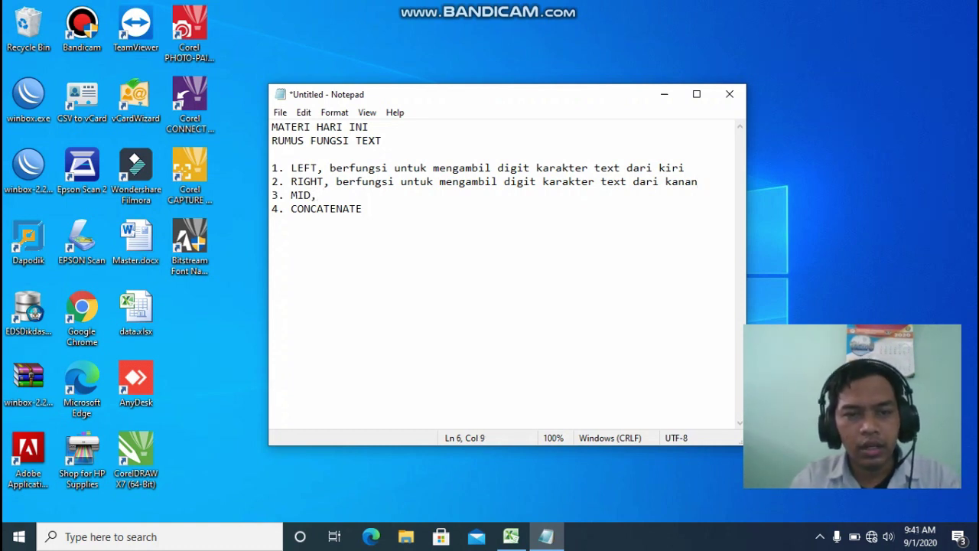
text(berfungs)
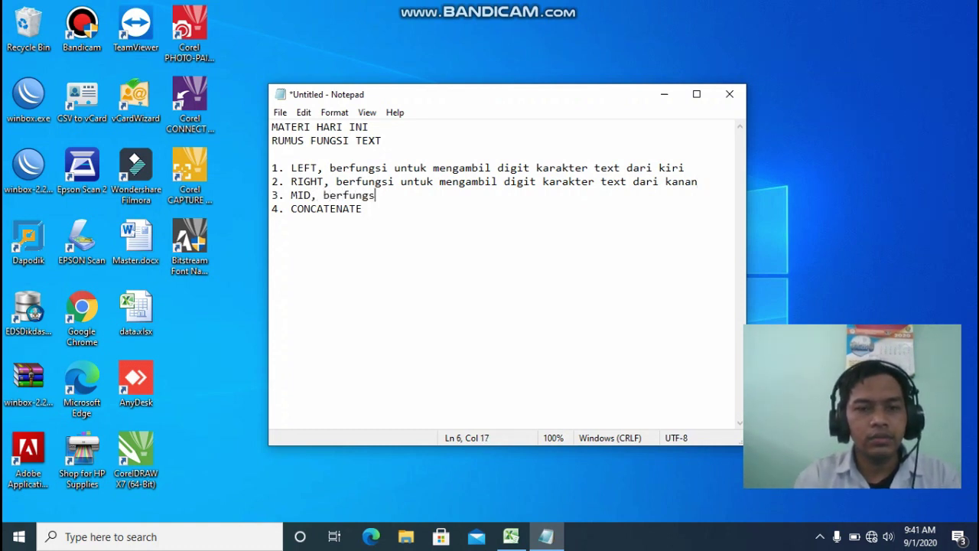
text(i untuk mengambil )
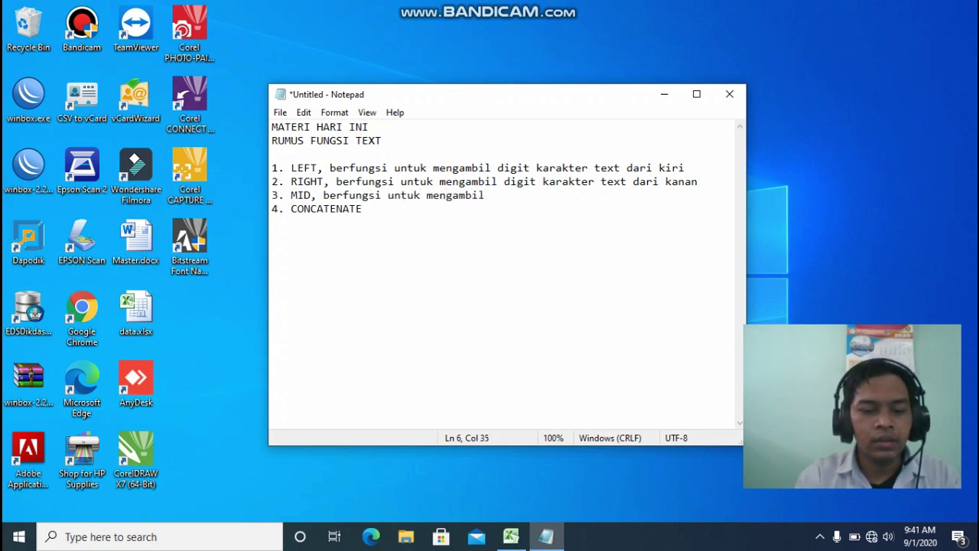
text(digit karakter)
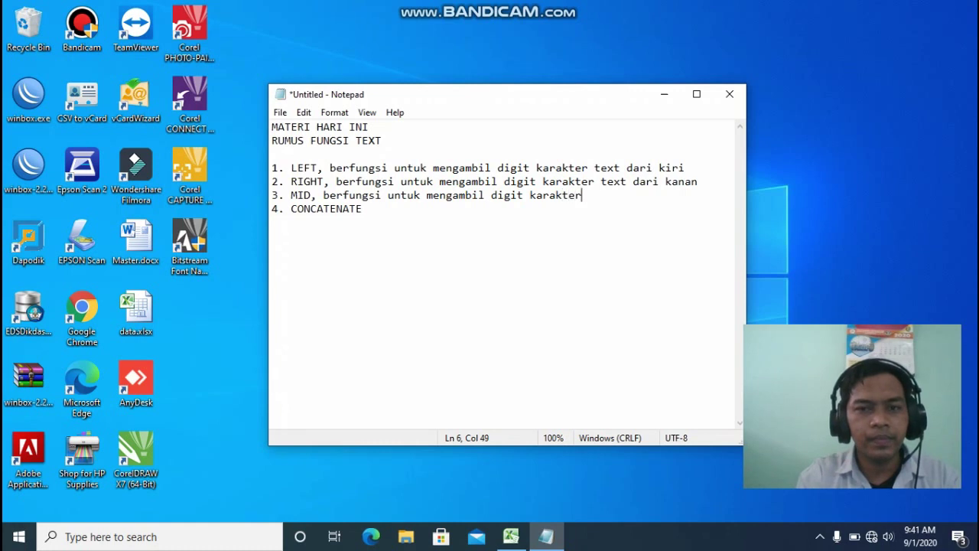
text( text dari tengah)
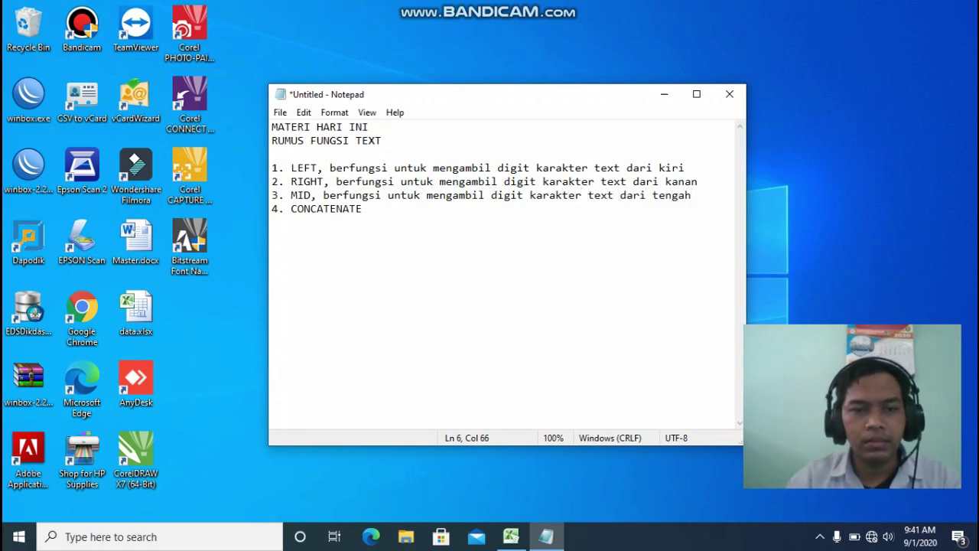
Append ", berfungsi untuk menggabungkan beberapa text" to the CONCATENATE item
key(Down)
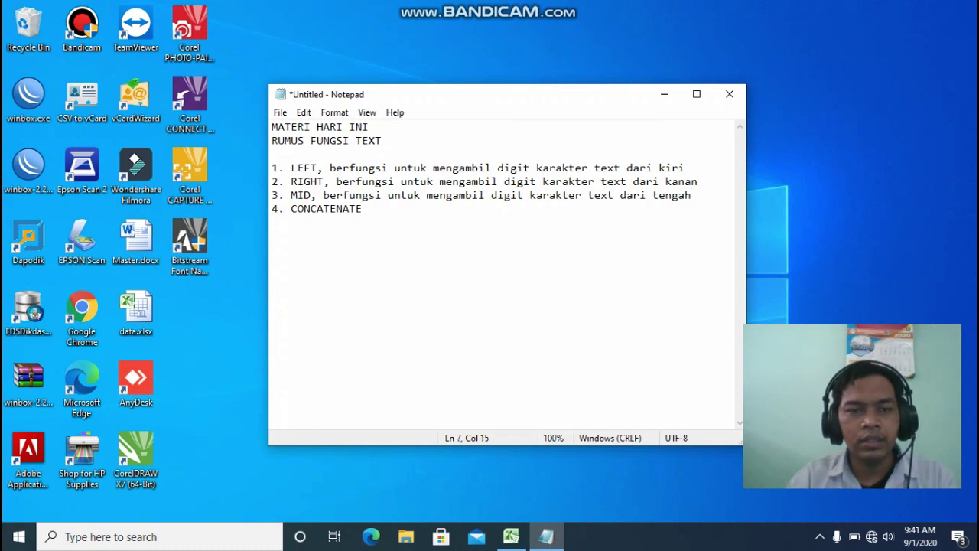
text(, ber)
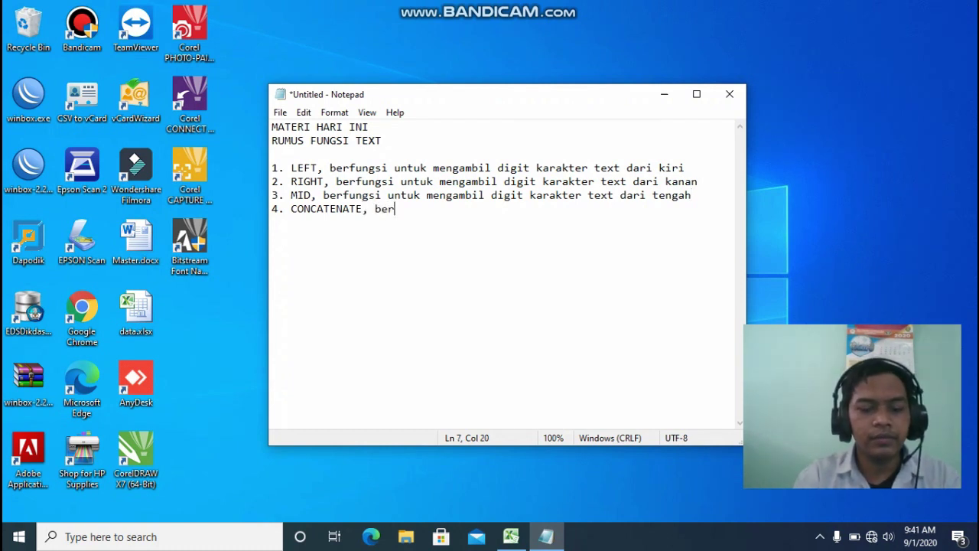
text(fungsi untuk )
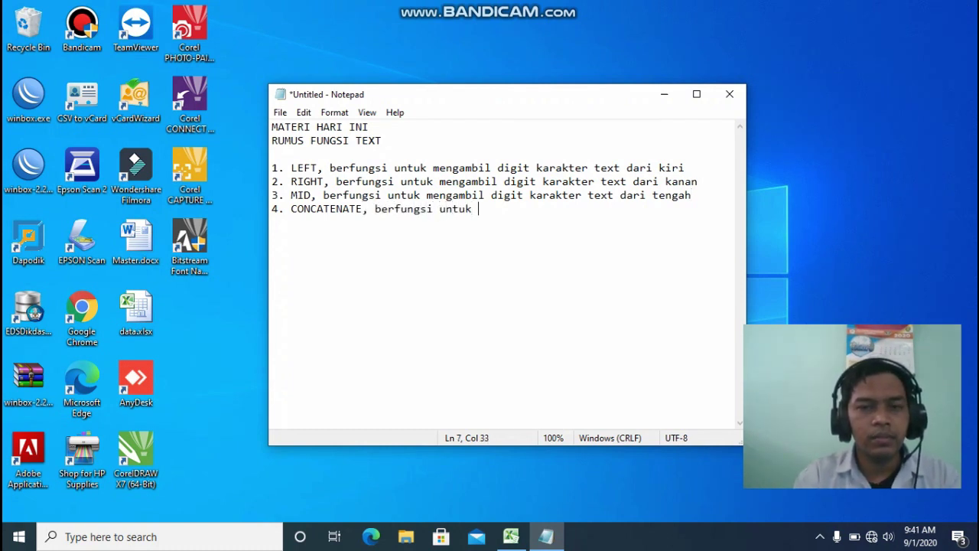
text(menggabung)
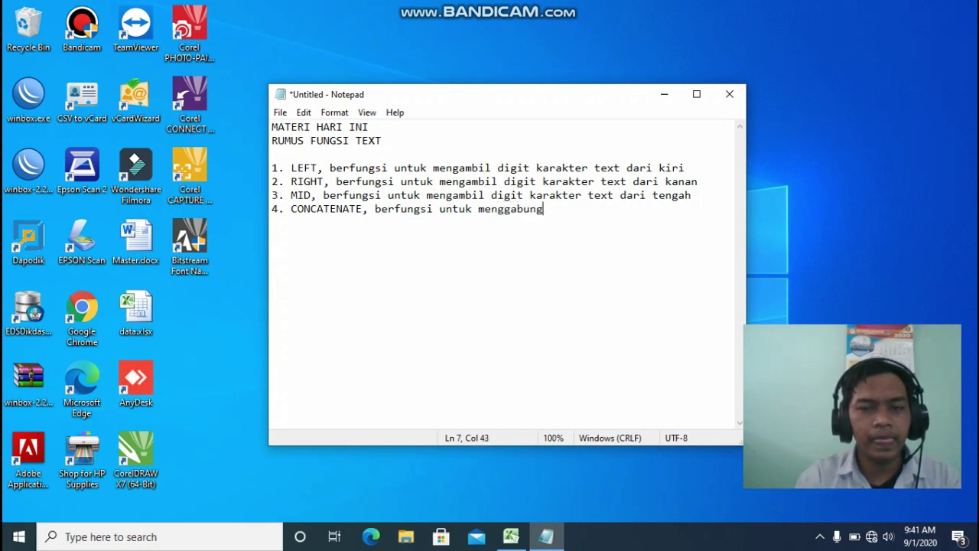
text(kan beberapa text)
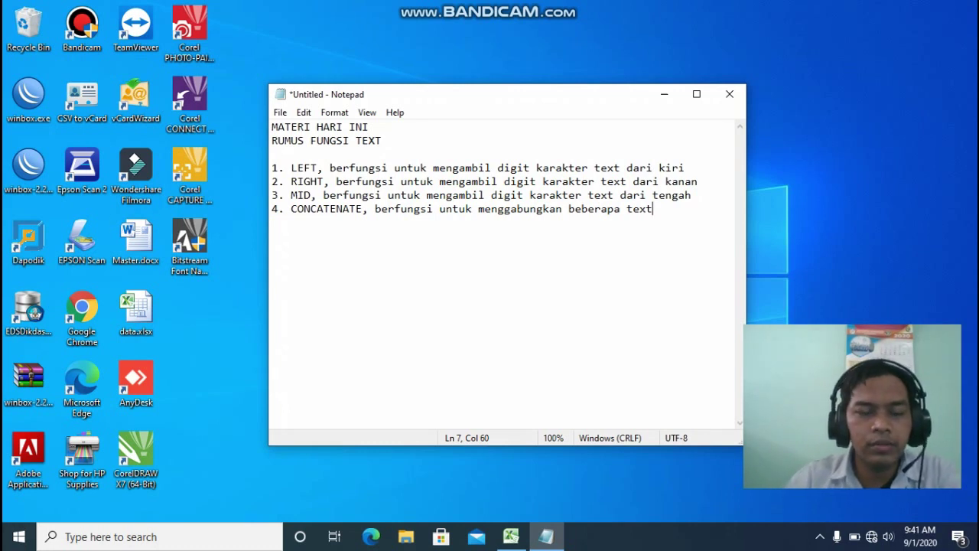
Add the sample text "SMA NEGERI 1 BAMBANGLIPURO" below the list, separated by a blank line
key(Return)
key(Return)
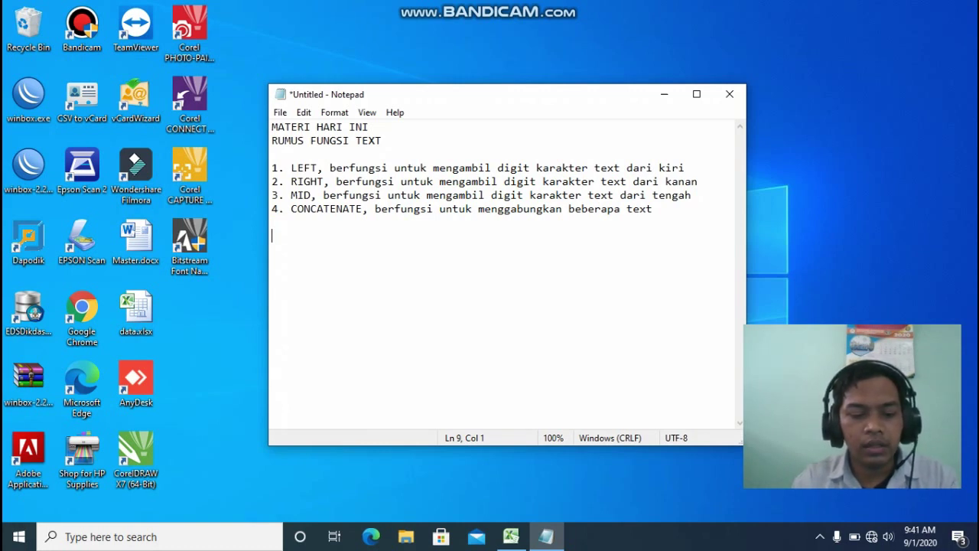
text(SM)
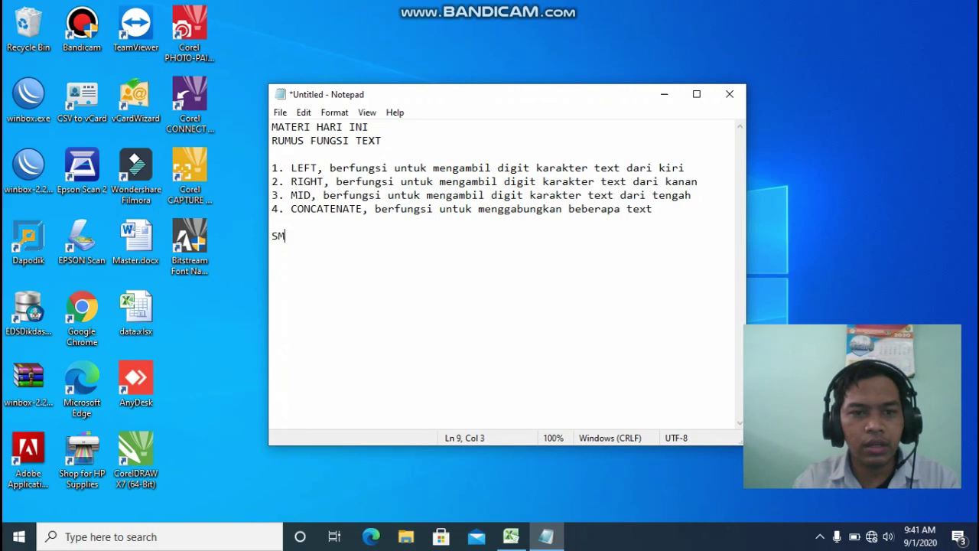
text(A NEGE)
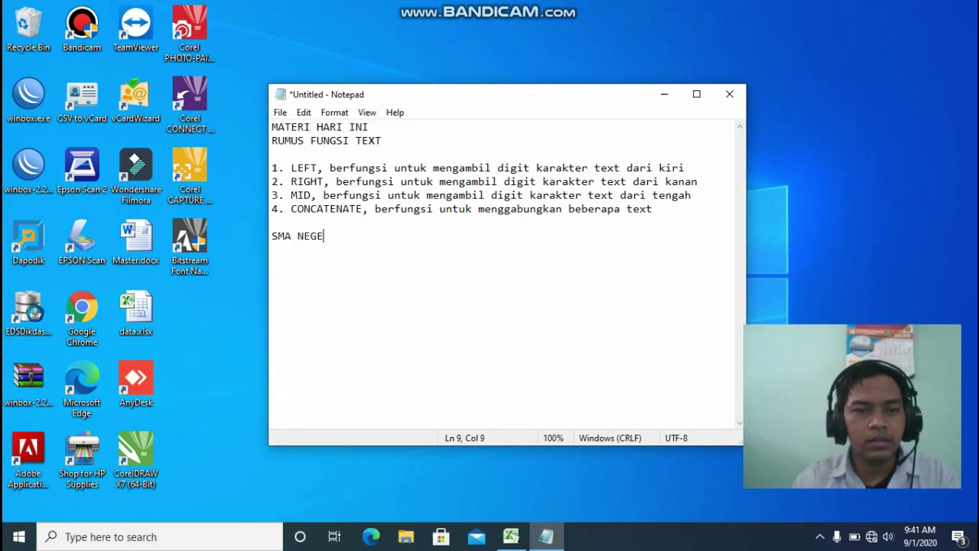
text(RI 1 BAM)
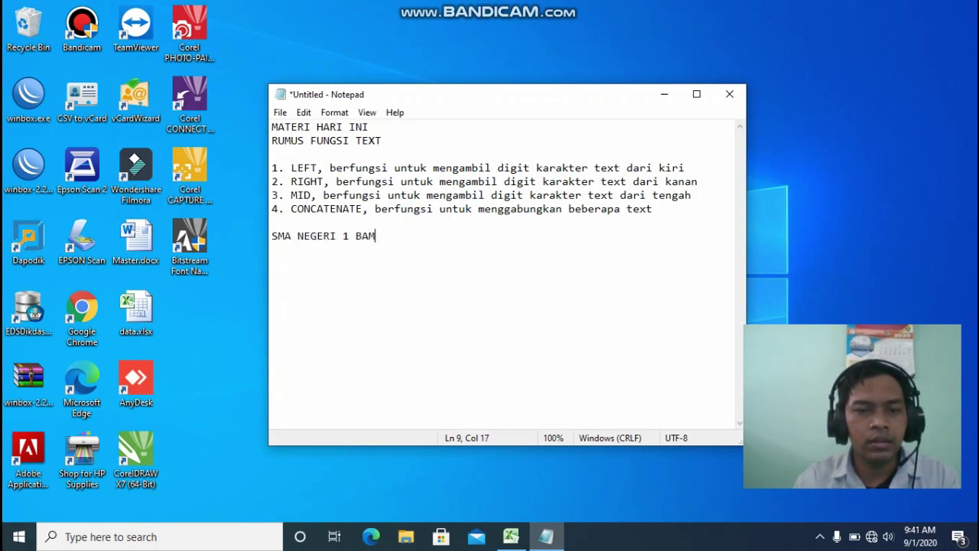
text(BANGLIPURO)
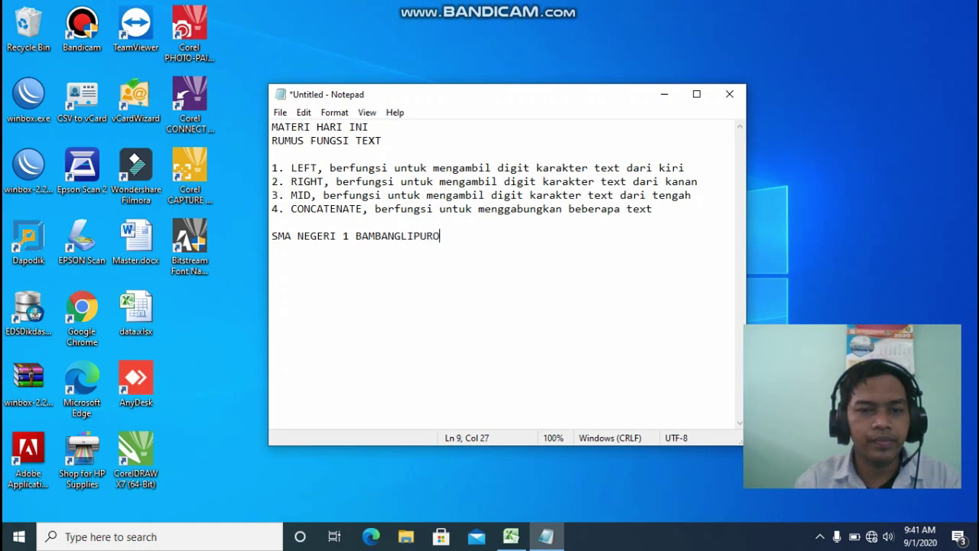
Start a new line below the sample text and highlight "SMA NEGERI 1 BAMBANGLIPURO" character by character from its beginning
key(Return)
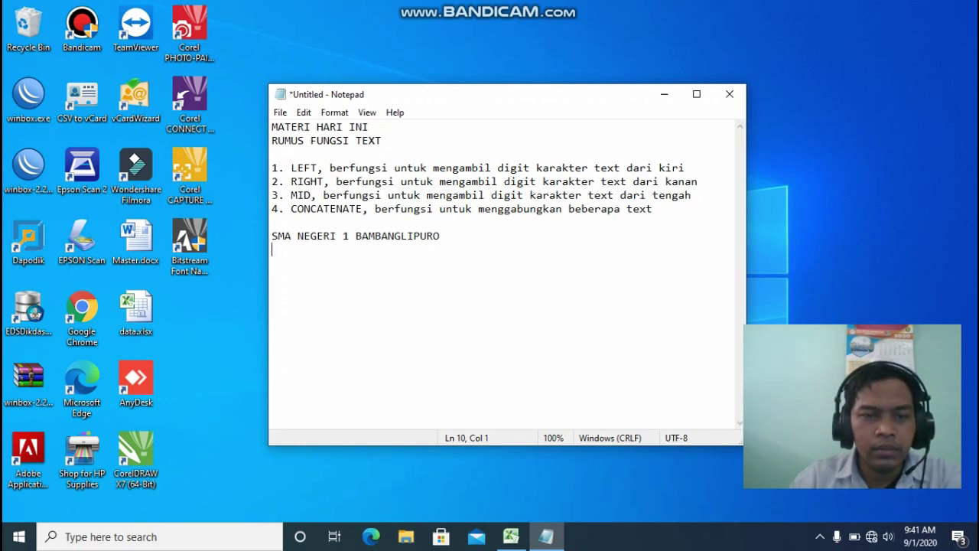
key(Up)
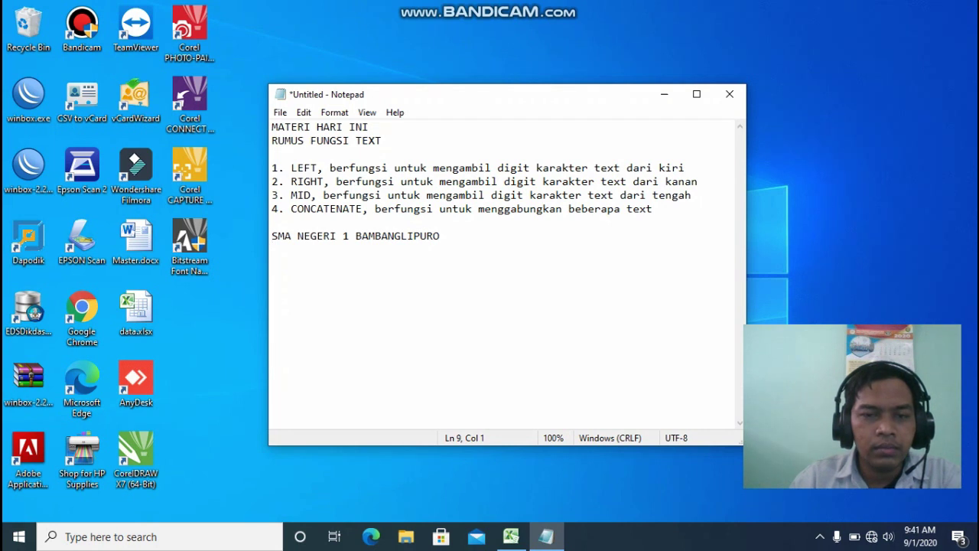
key(End)
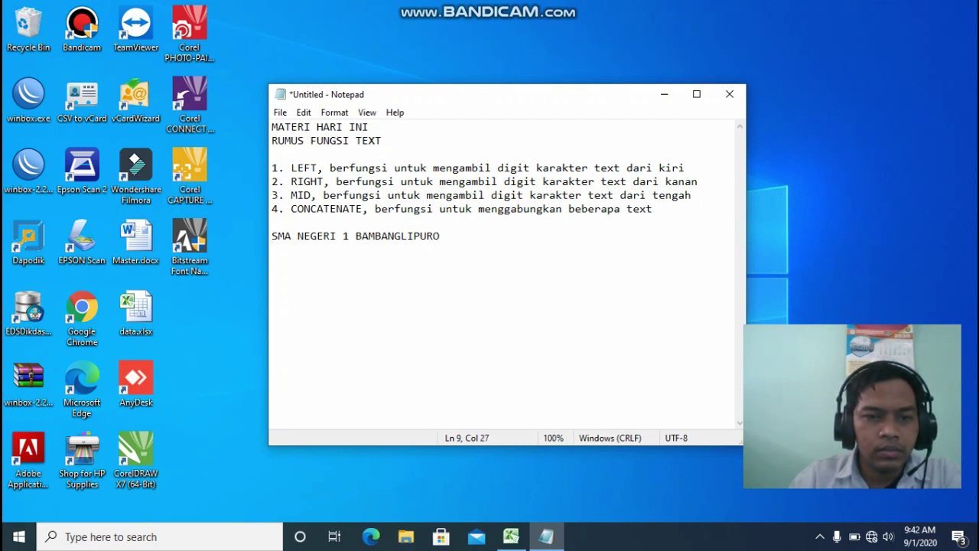
key(Home)
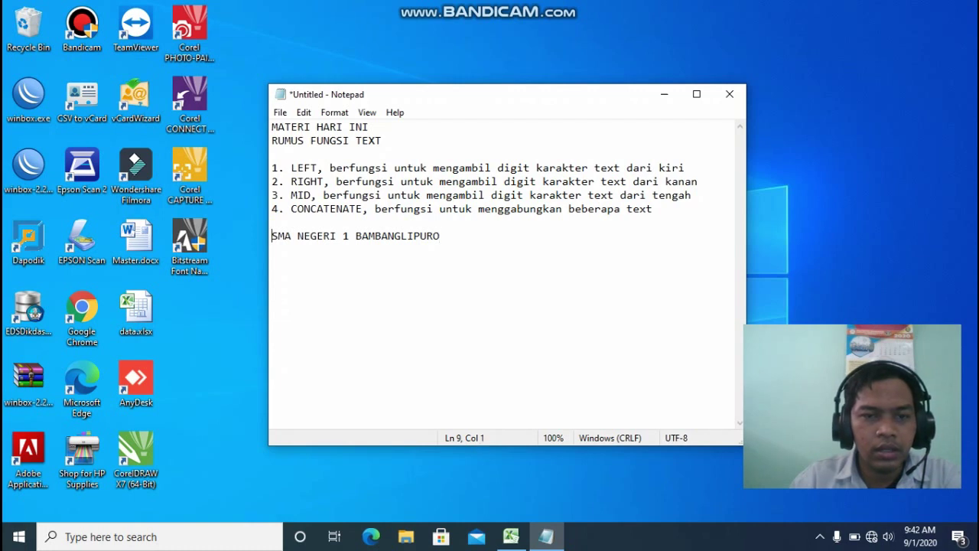
key(shift+Right)
key(shift+Right)
key(shift+Right)
key(shift+Right)
key(shift+Right)
key(shift+Right)
key(shift+Right)
key(shift+Right)
key(shift+Right)
key(shift+Right)
key(shift+Right)
key(shift+Right)
key(shift+Right)
key(shift+Right)
key(shift+Right)
key(shift+Right)
key(shift+Right)
key(shift+Right)
key(shift+Right)
key(shift+Right)
key(shift+Right)
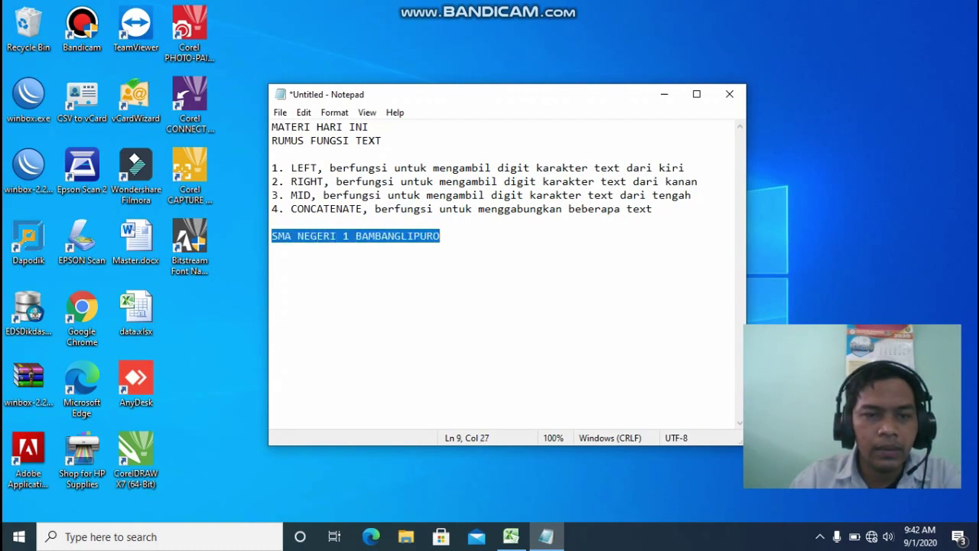
key(Down)
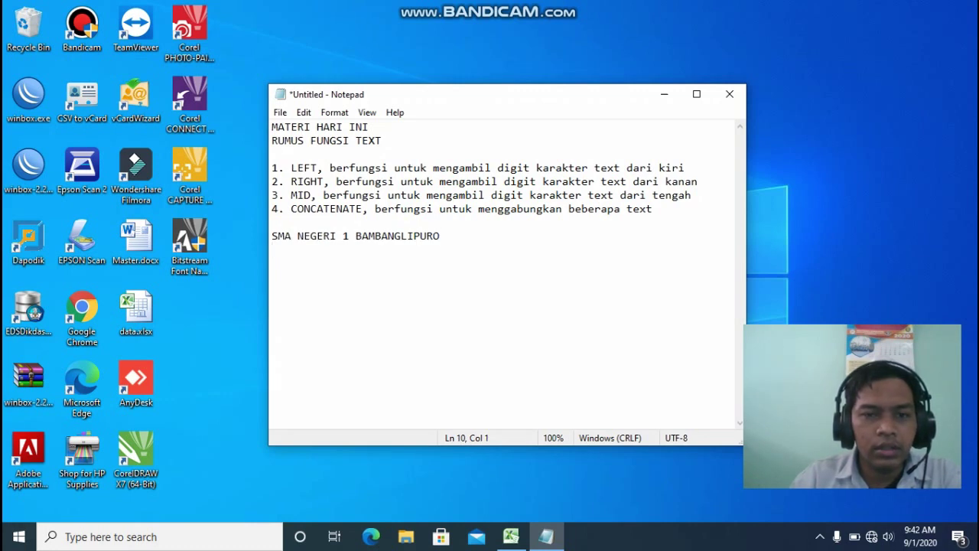
Point out the space after "SMA" in the sample text, and enter "- / *" two lines below it, leaving a blank line between
key(Up)
key(Right)
key(Right)
key(Right)
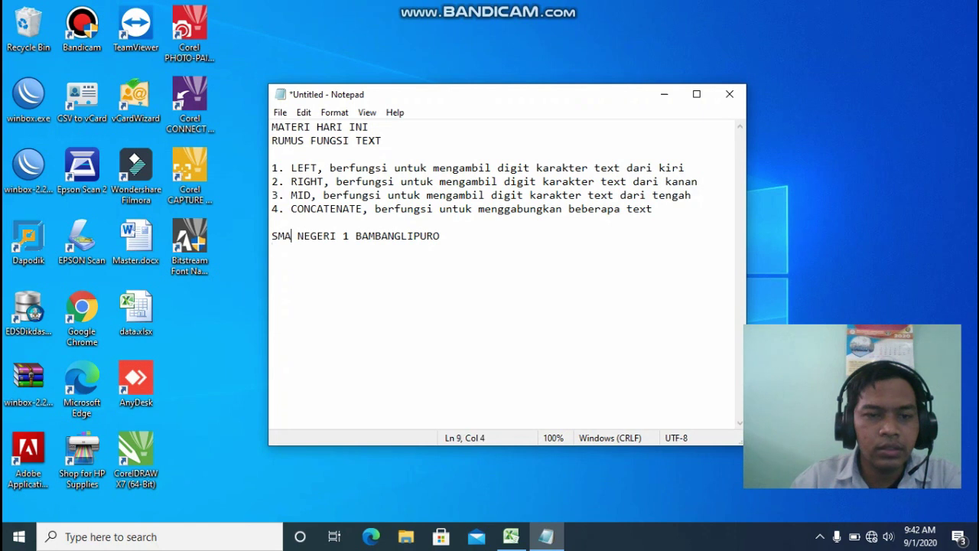
key(shift+Right)
key(Down)
key(Down)
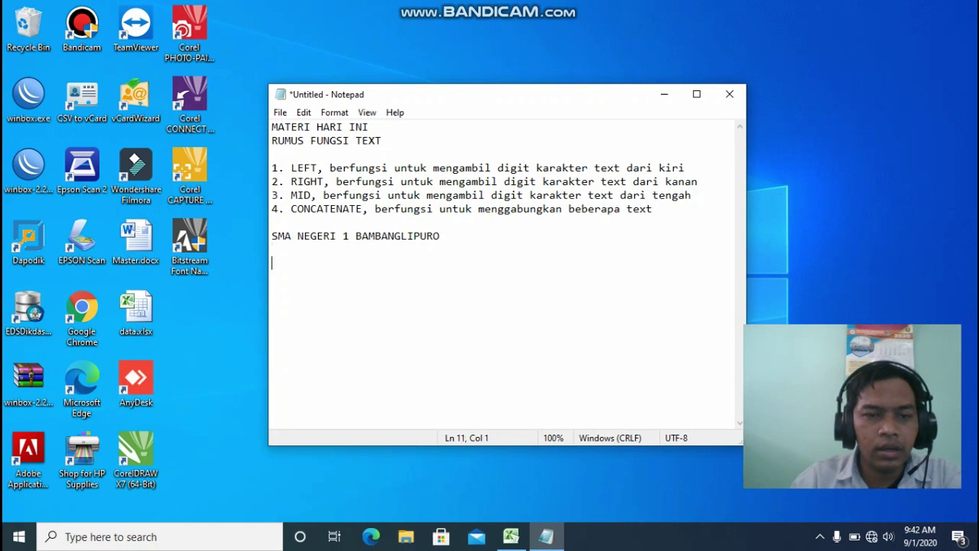
text(-)
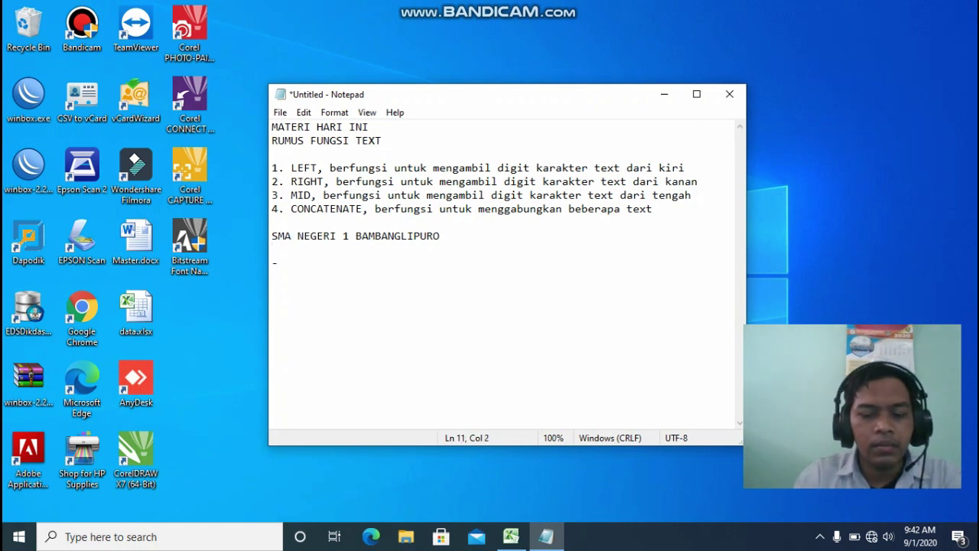
text( / *)
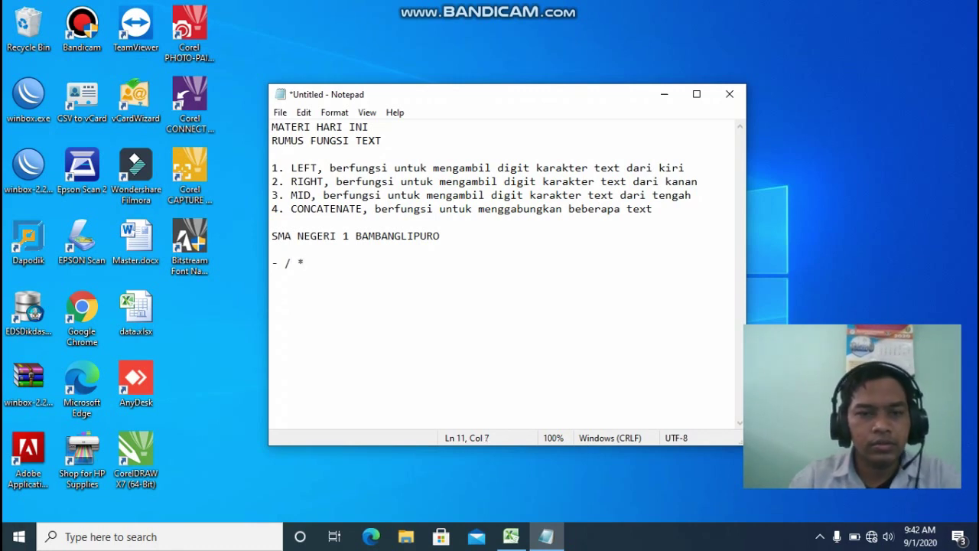
Count the sample text's characters by entering the numbers 1 to 26 without separators on the blank line directly beneath it
key(Up)
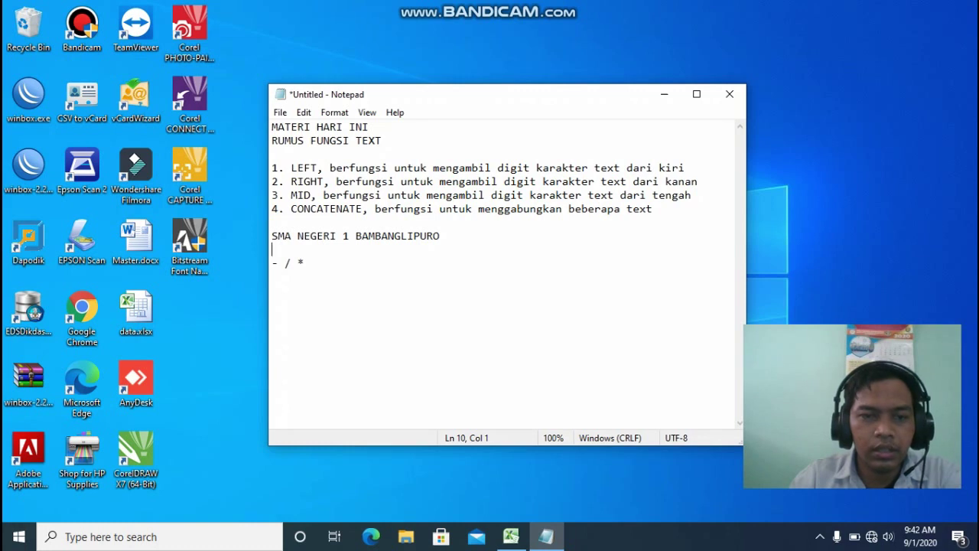
text(12)
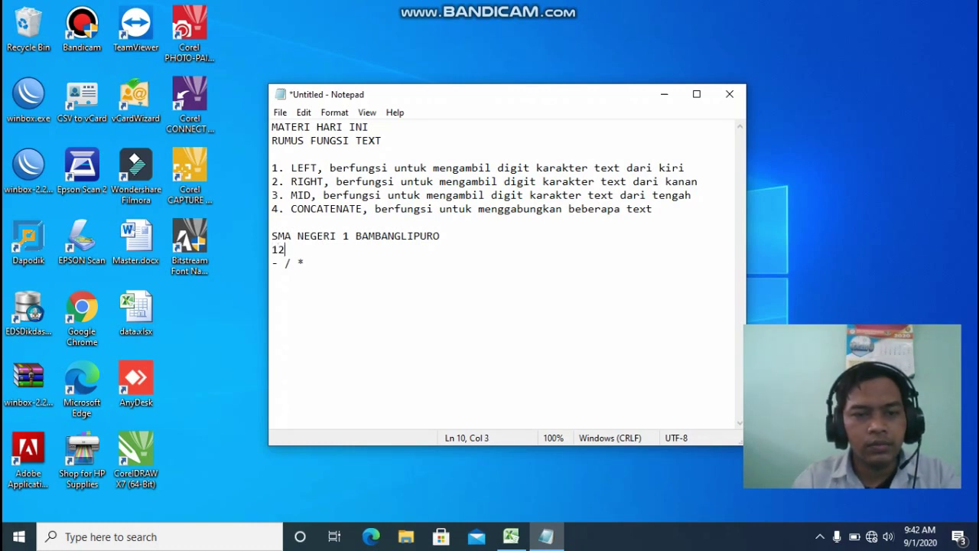
text(345)
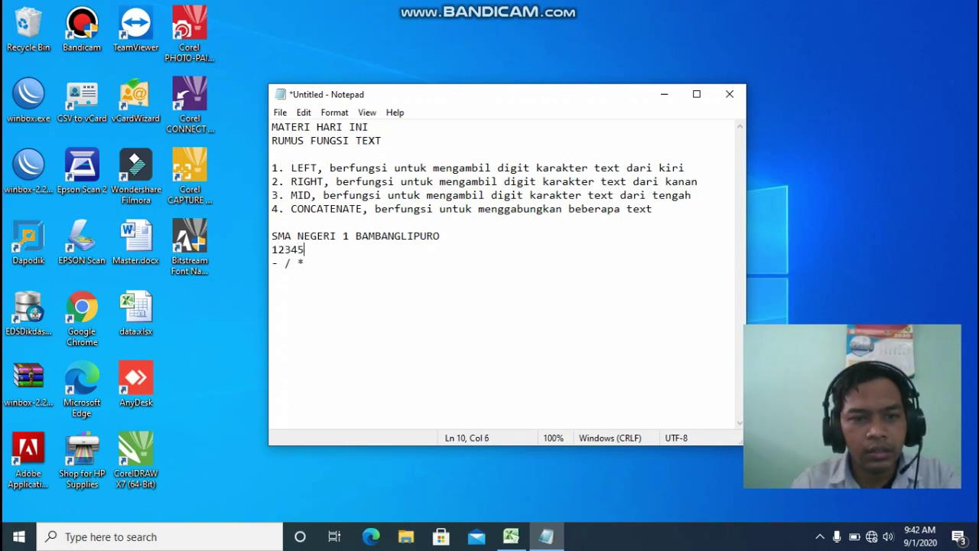
text(6789)
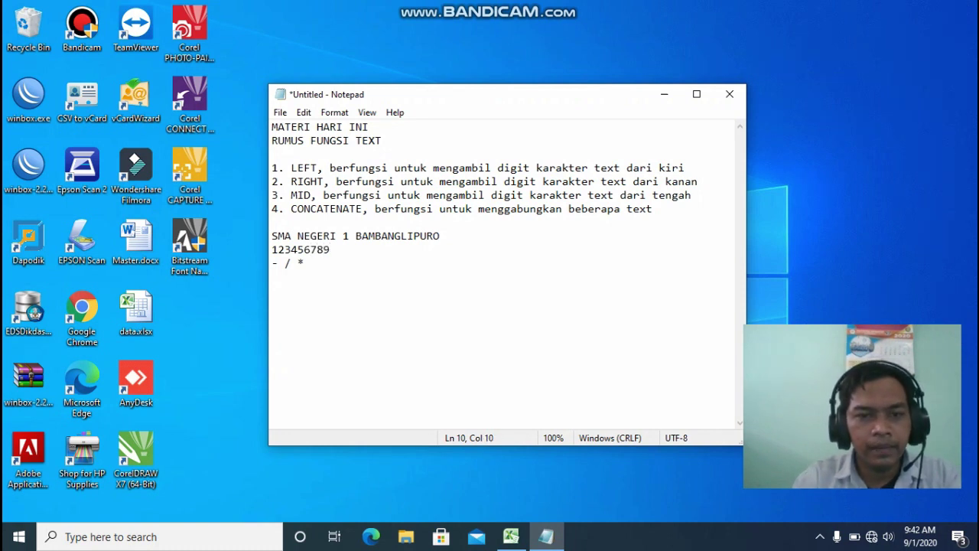
text(1011)
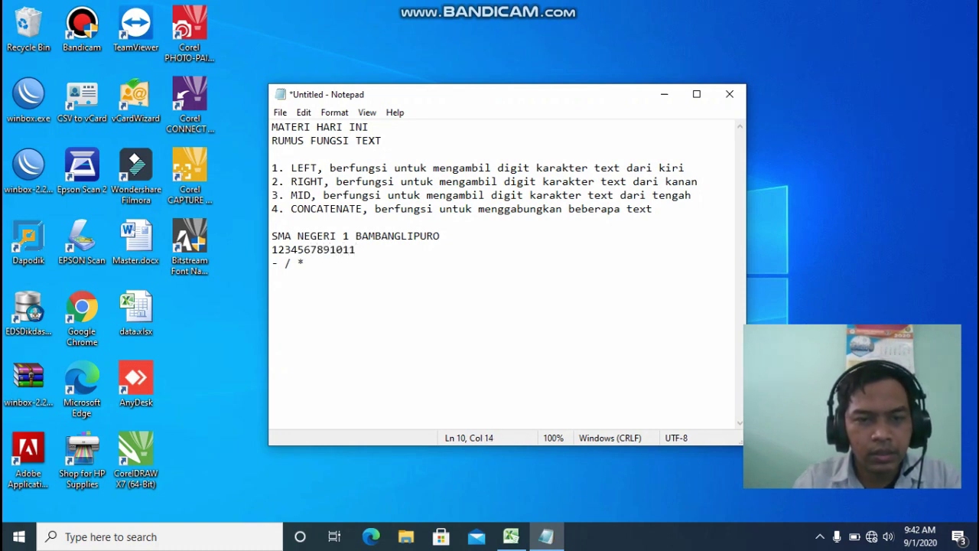
text(121)
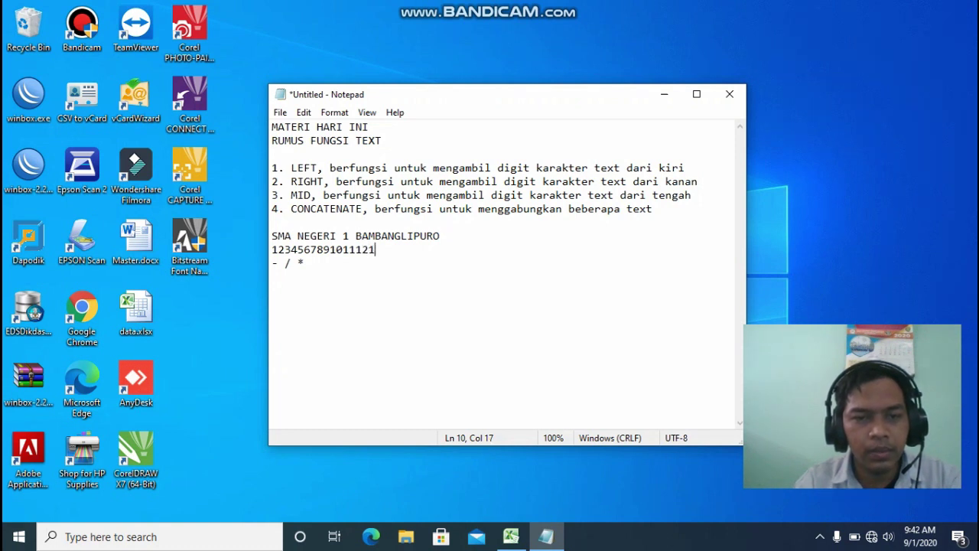
text(31)
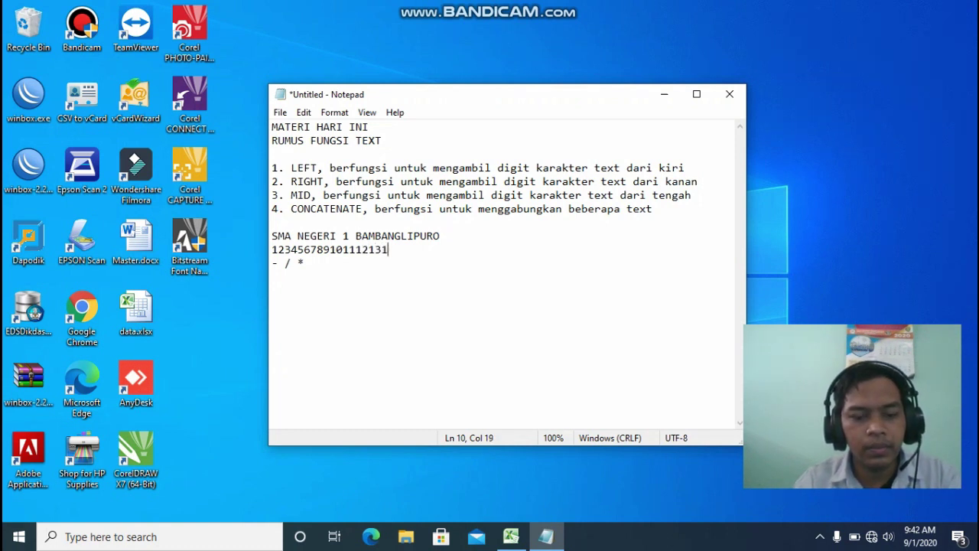
text(4)
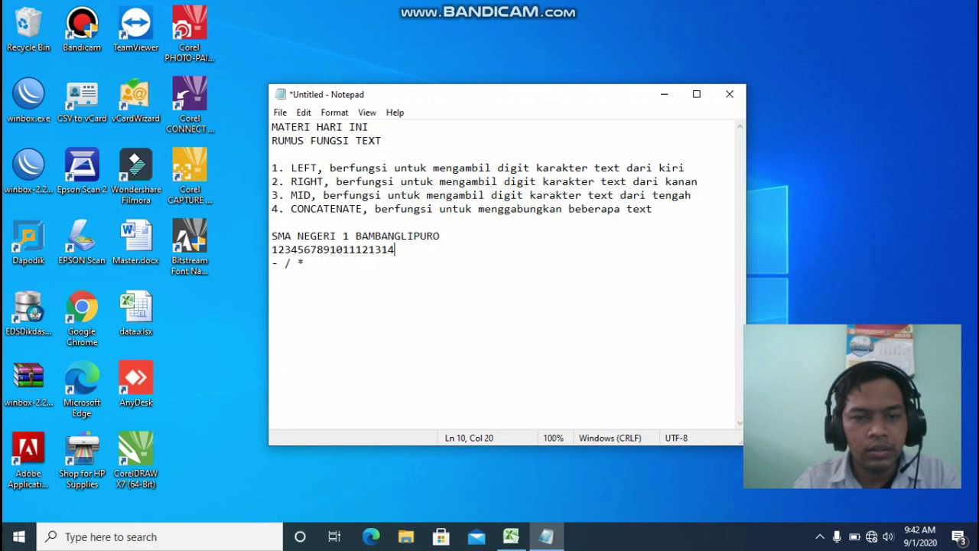
text(15)
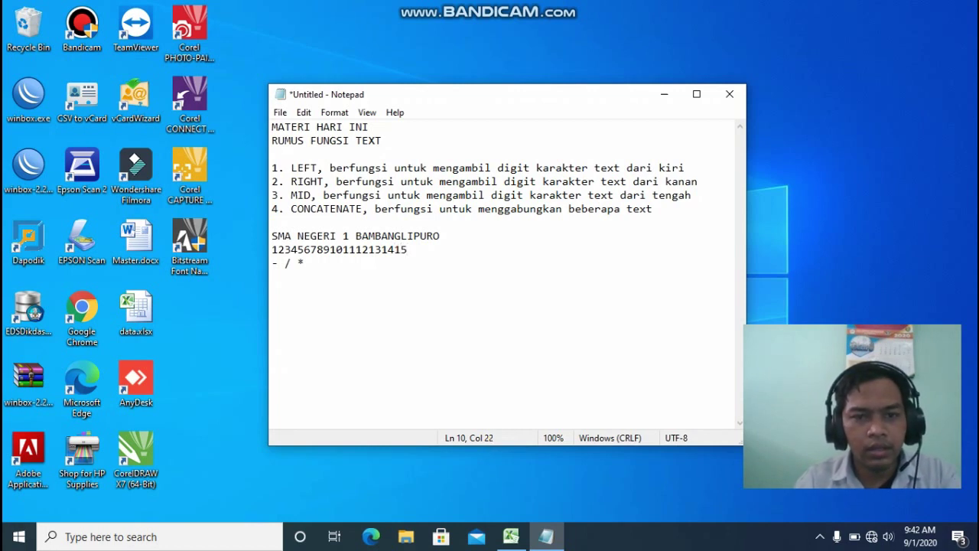
text(16)
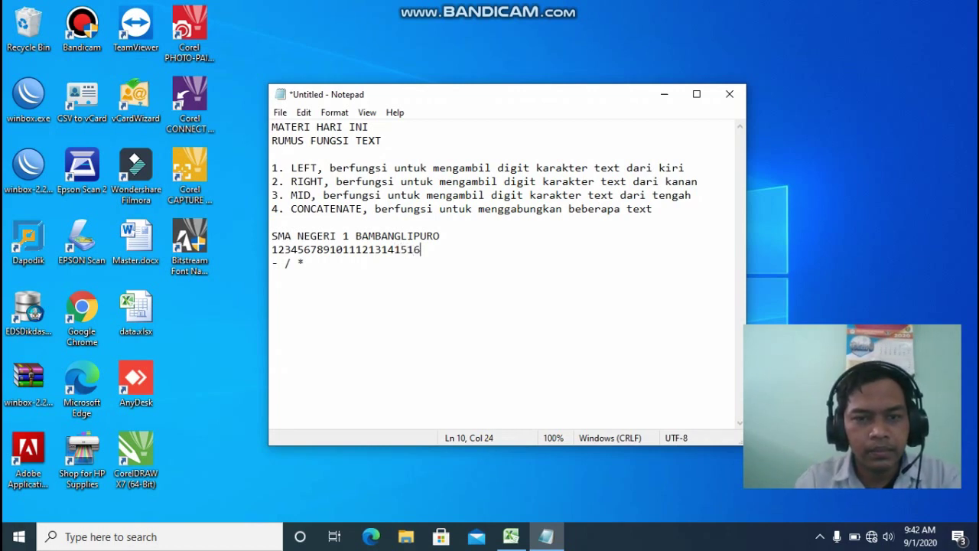
text(17)
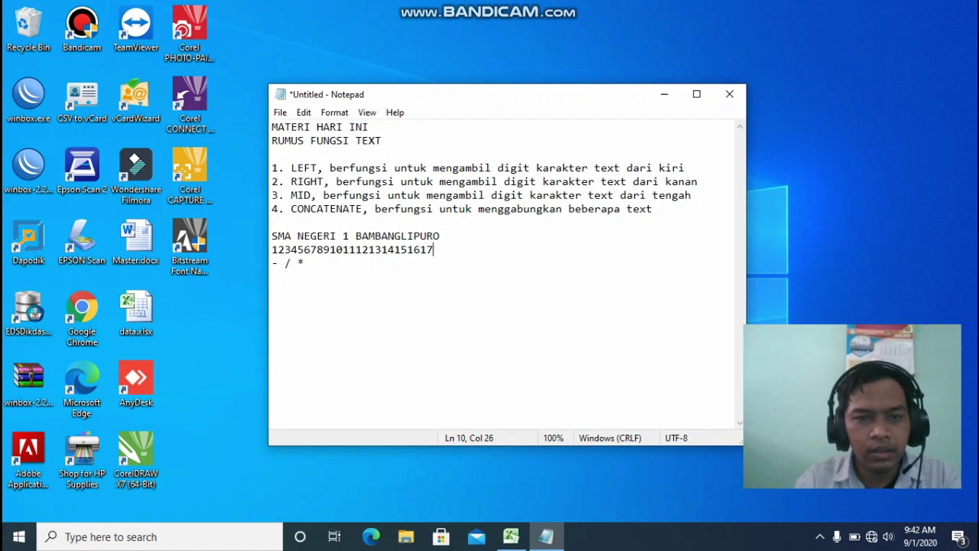
text(18)
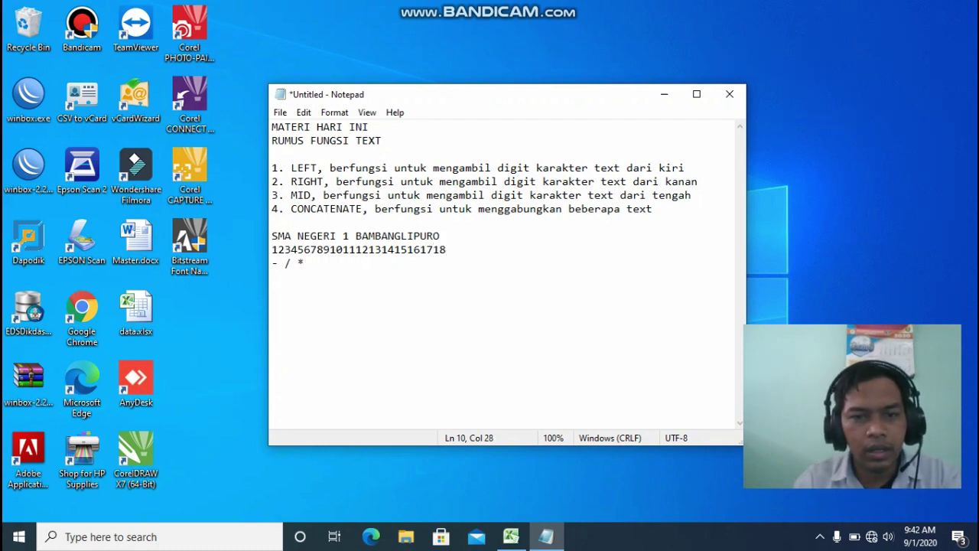
text(19)
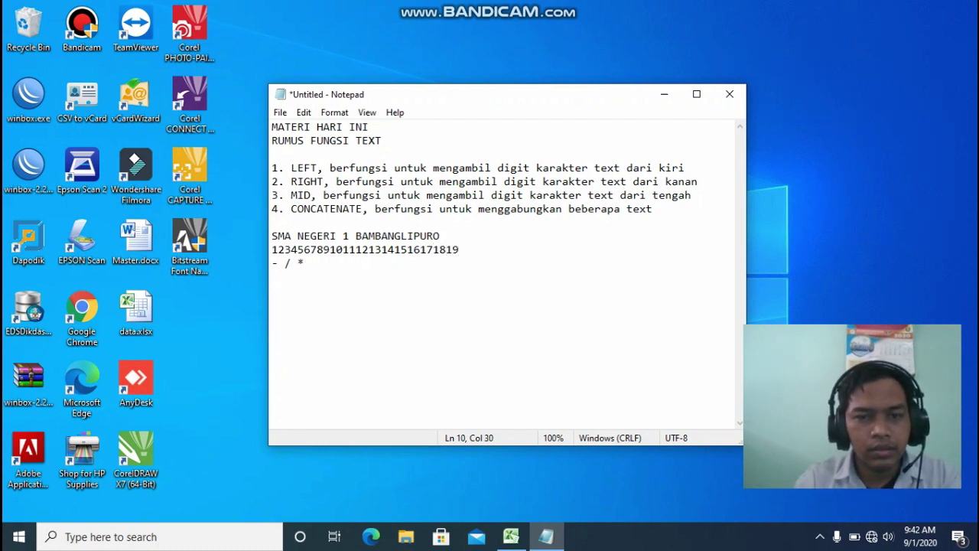
text(2)
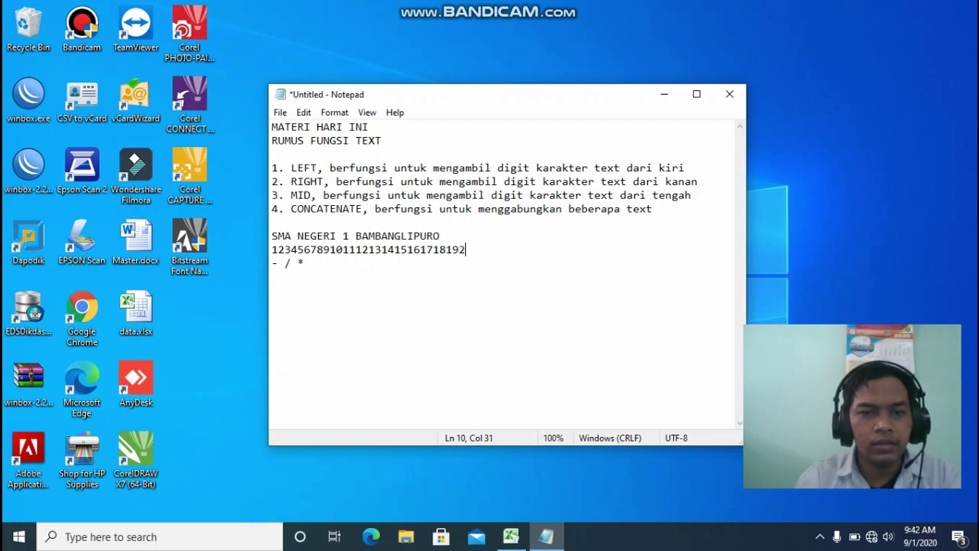
text(021)
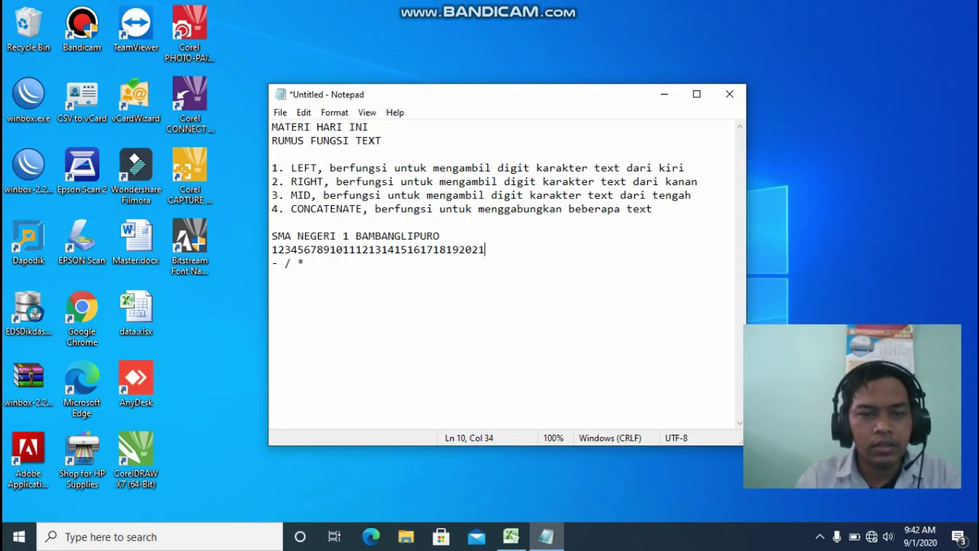
text(22)
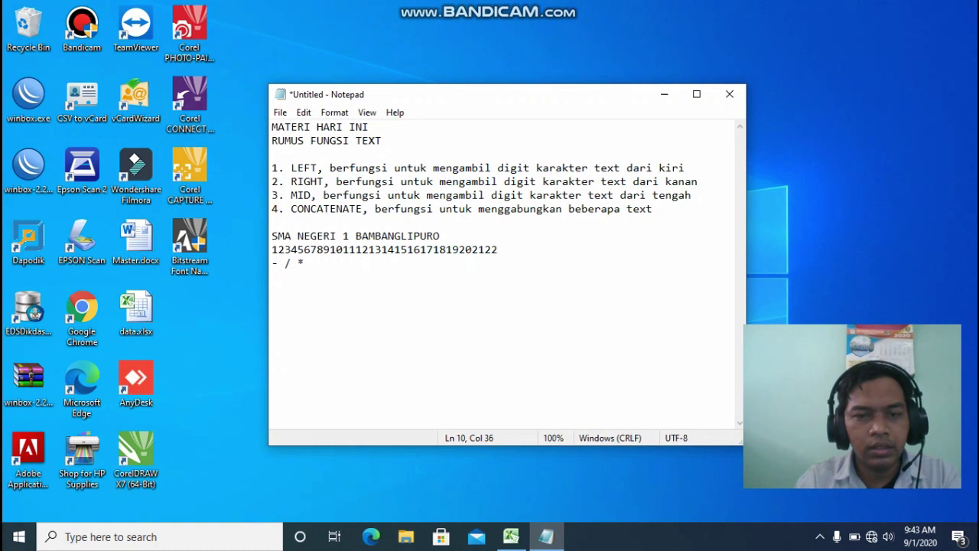
text(232)
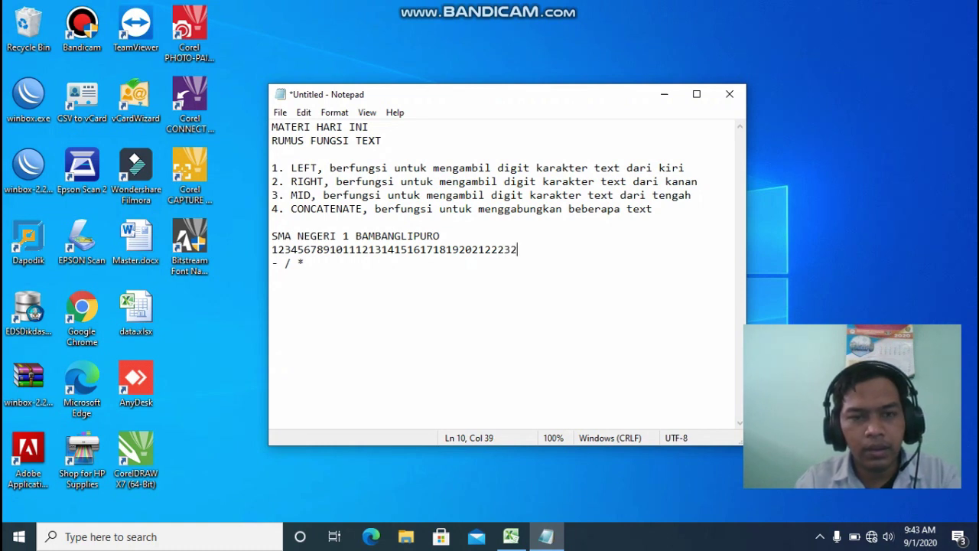
text(4)
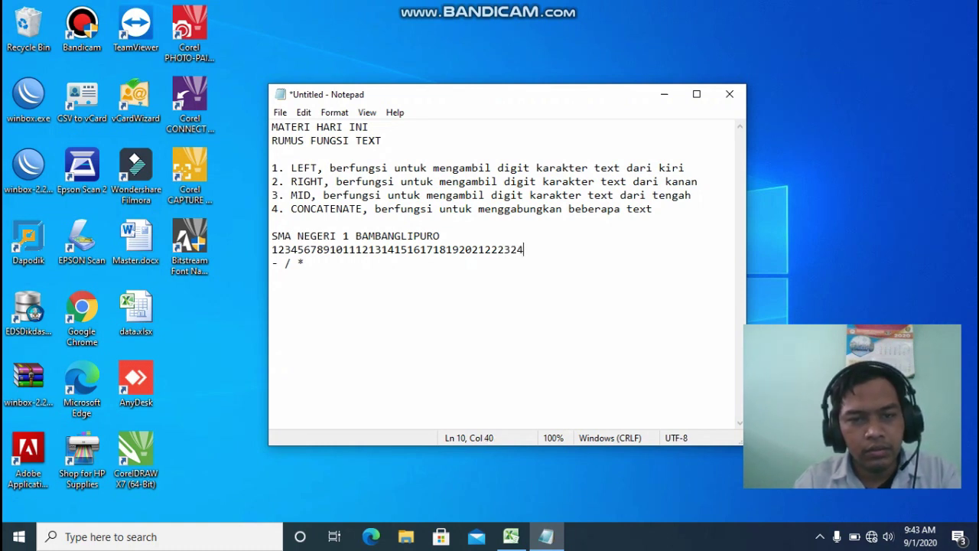
text(2)
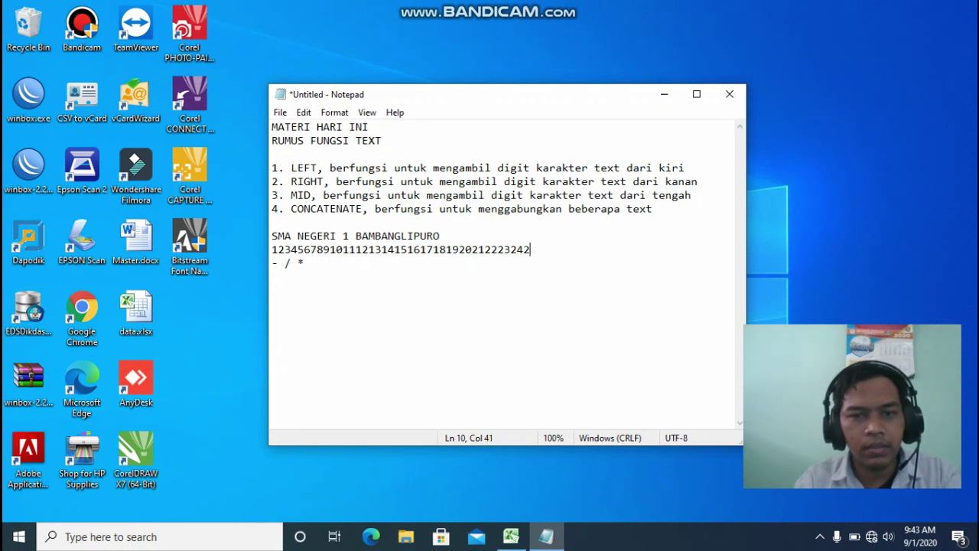
text(5)
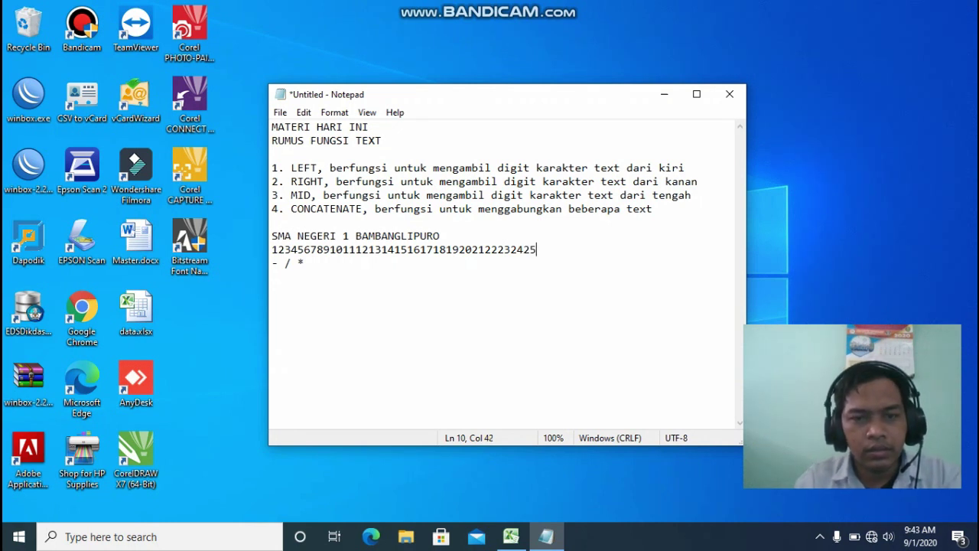
text(26)
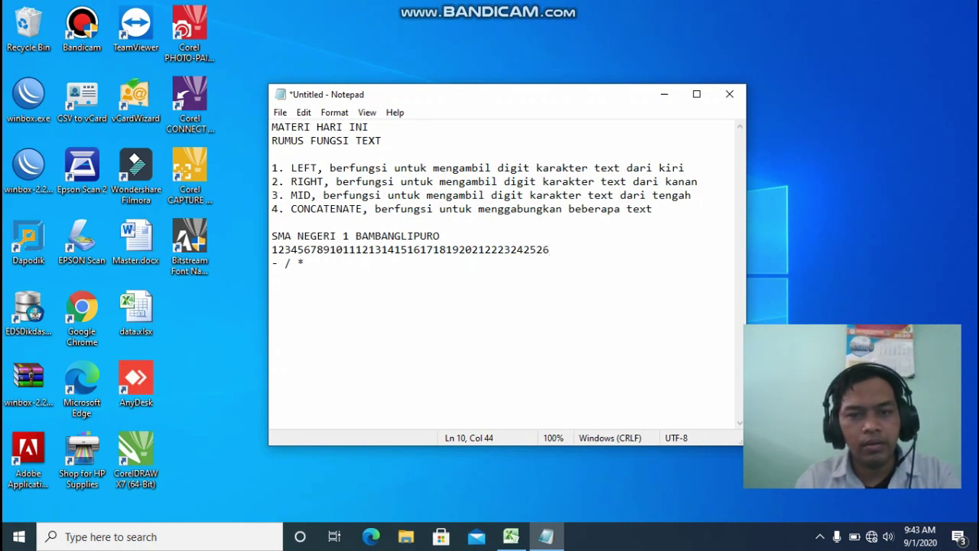
Append " = 26 karakter" to the end of the number sequence beneath the sample text
key(Right)
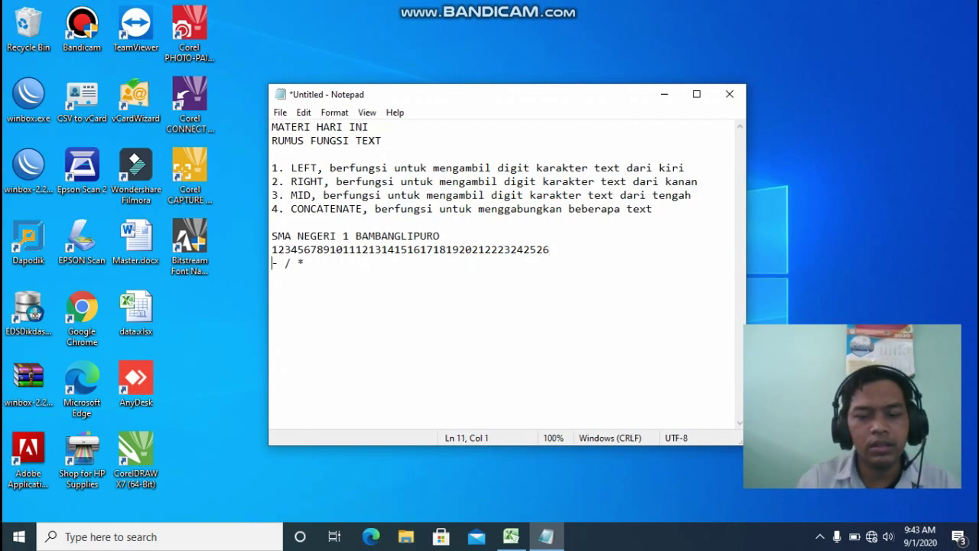
key(Left)
text(= )
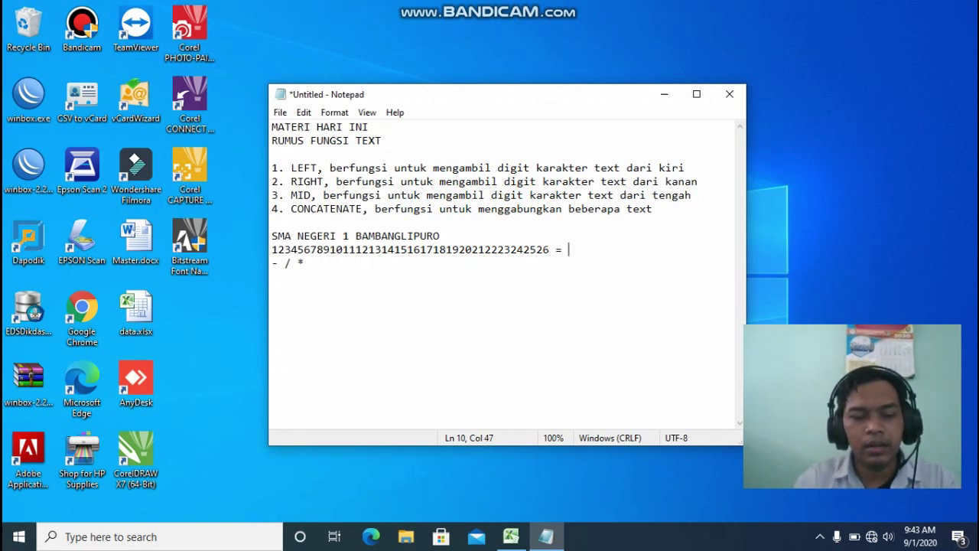
text(26 karakte)
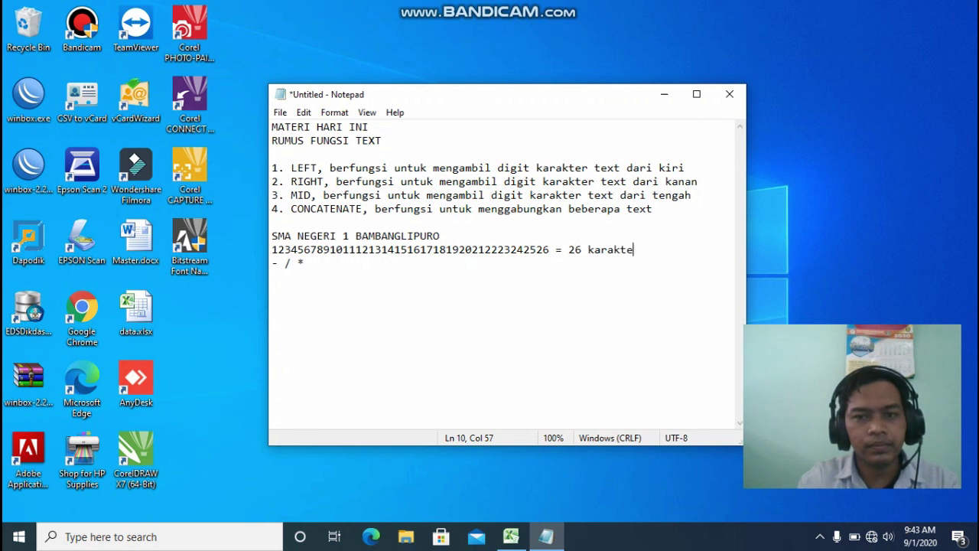
text(r)
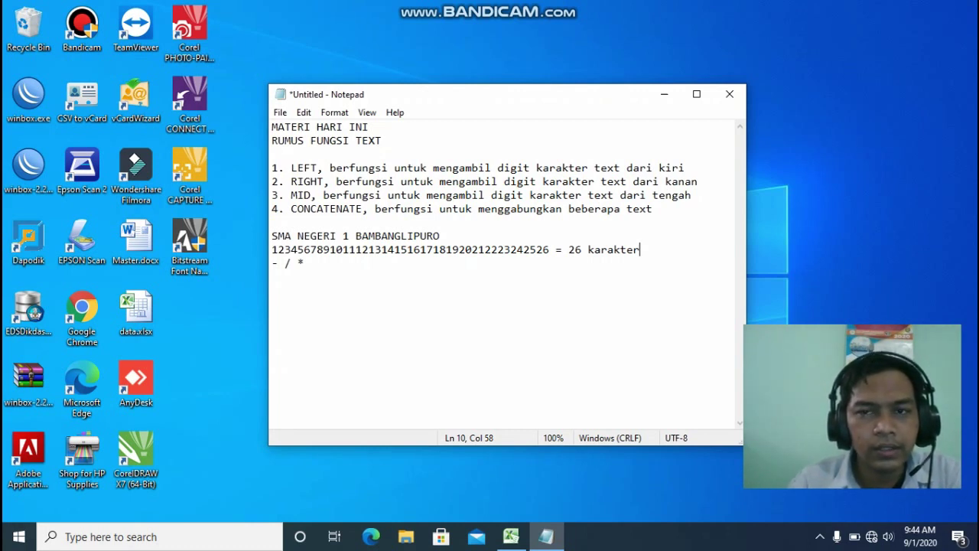
Switch from Notepad to the Excel workbook and show the vehicle plate table on Sheet3
click(664, 94)
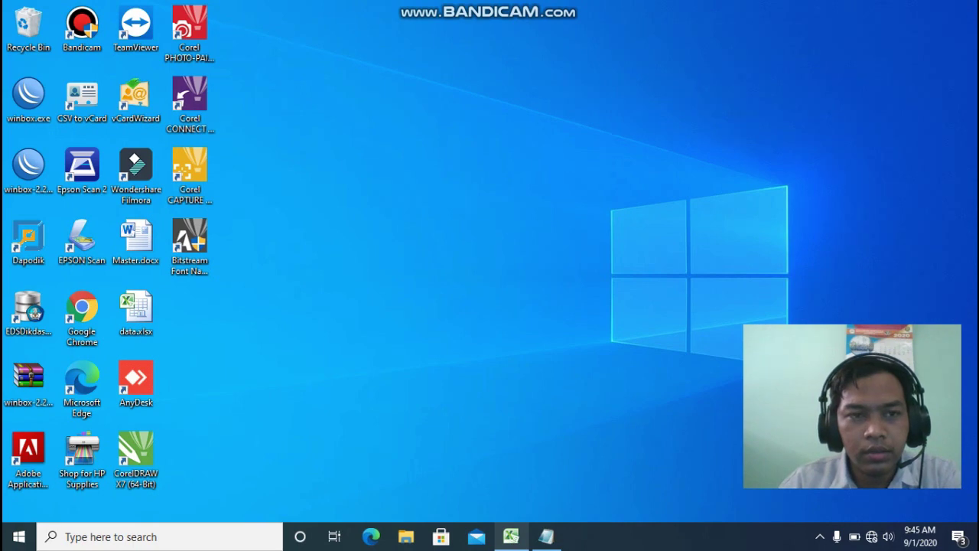
click(511, 537)
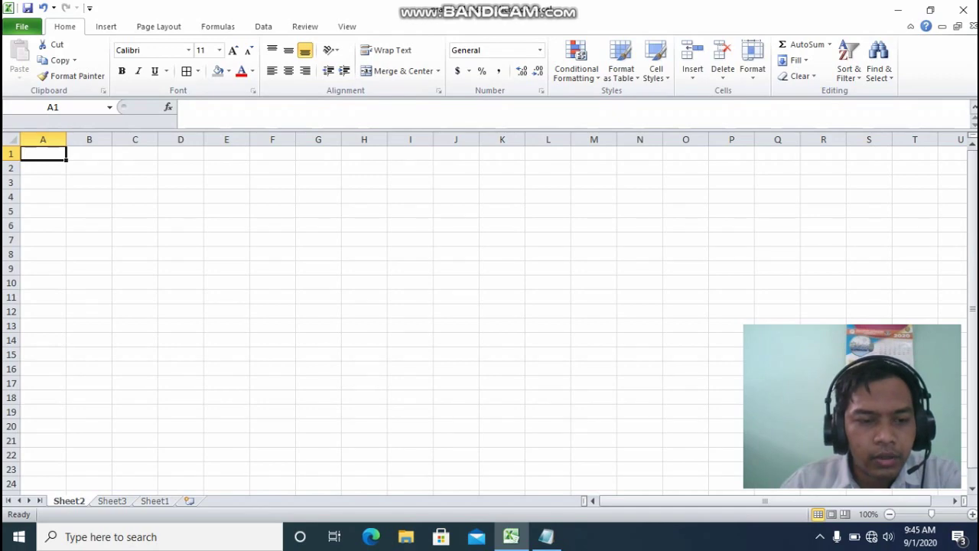
click(154, 501)
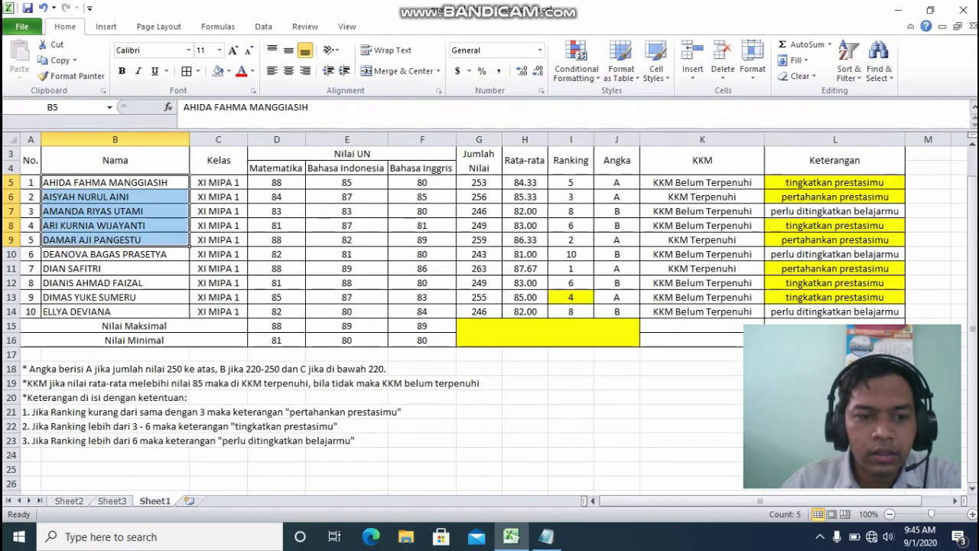
key(ctrl+Page_Up)
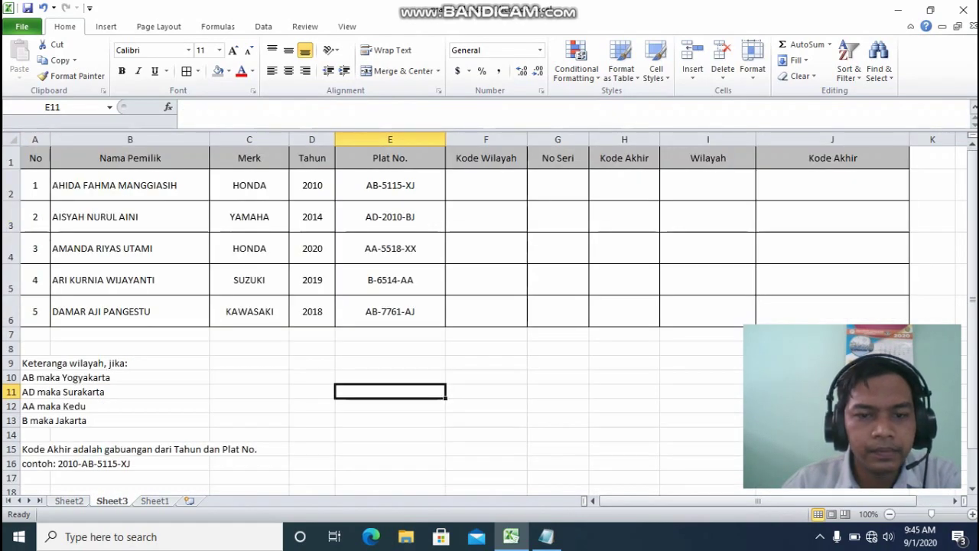
click(390, 450)
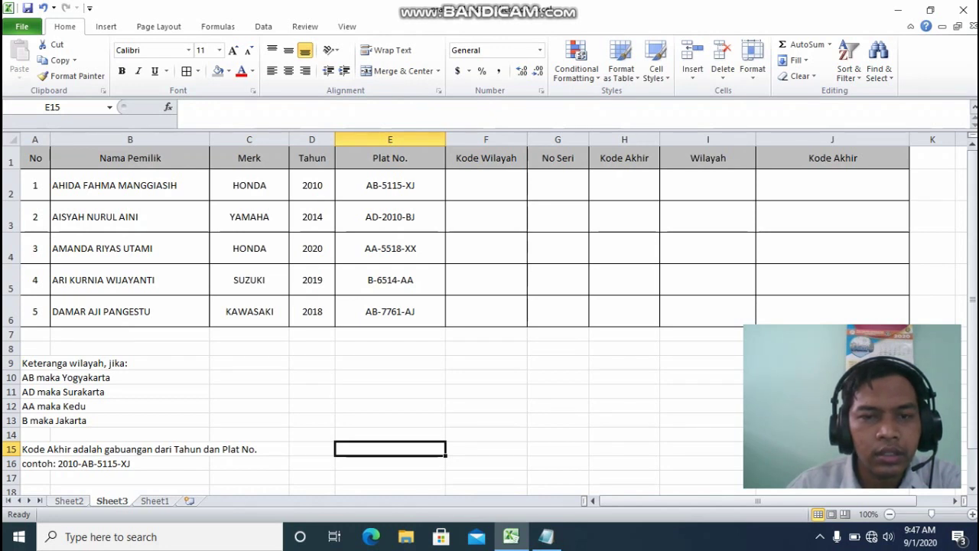
Enter =LEFT(E2,2) in F2 under Kode Wilayah and fill the formula down to F4
click(485, 185)
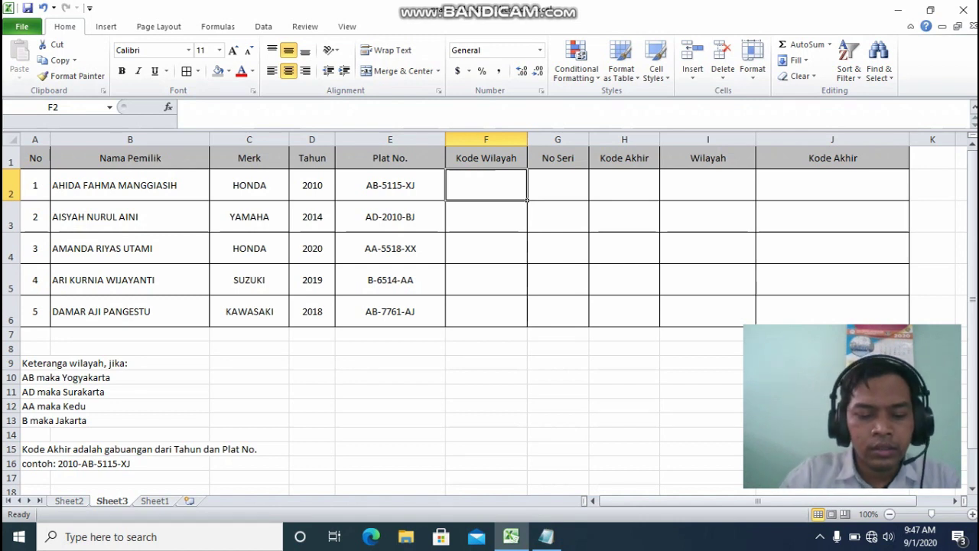
text(=)
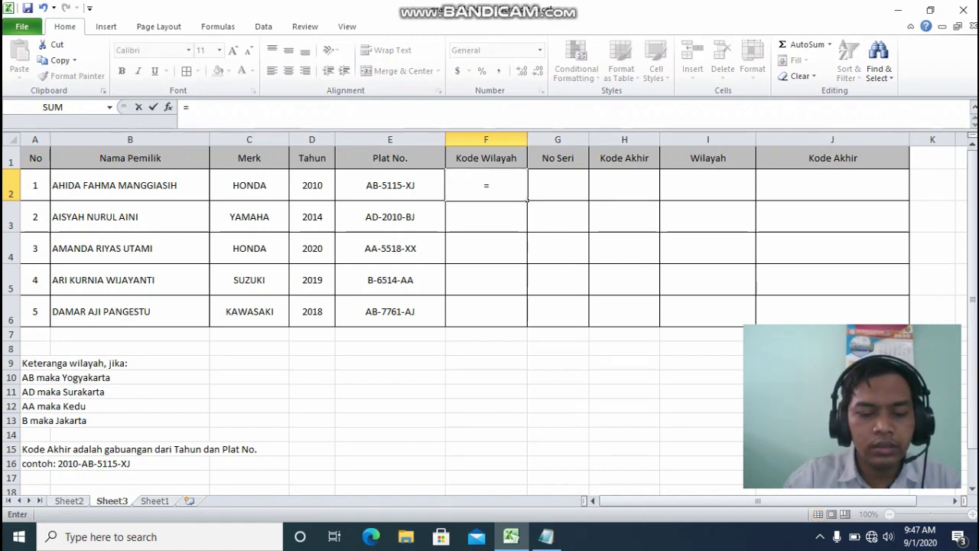
text(LEFT)
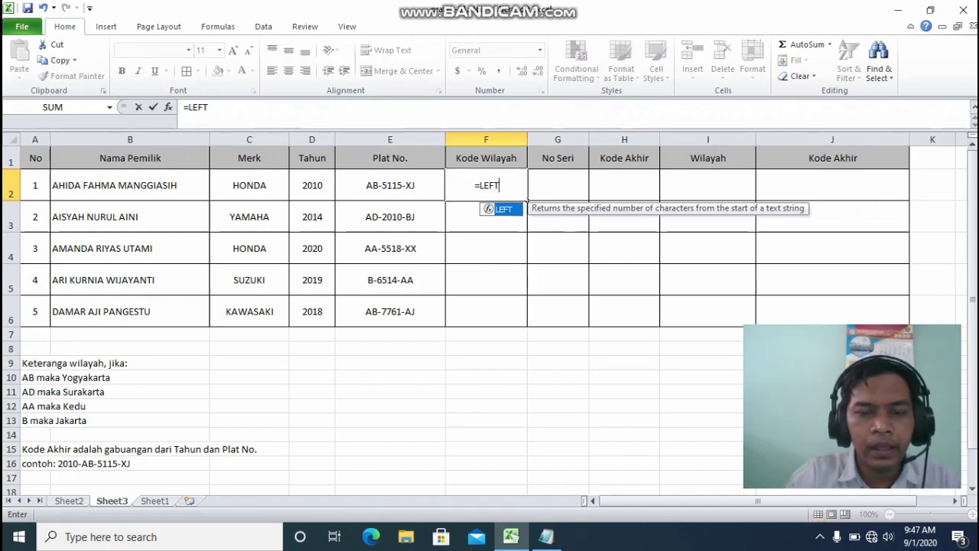
text(()
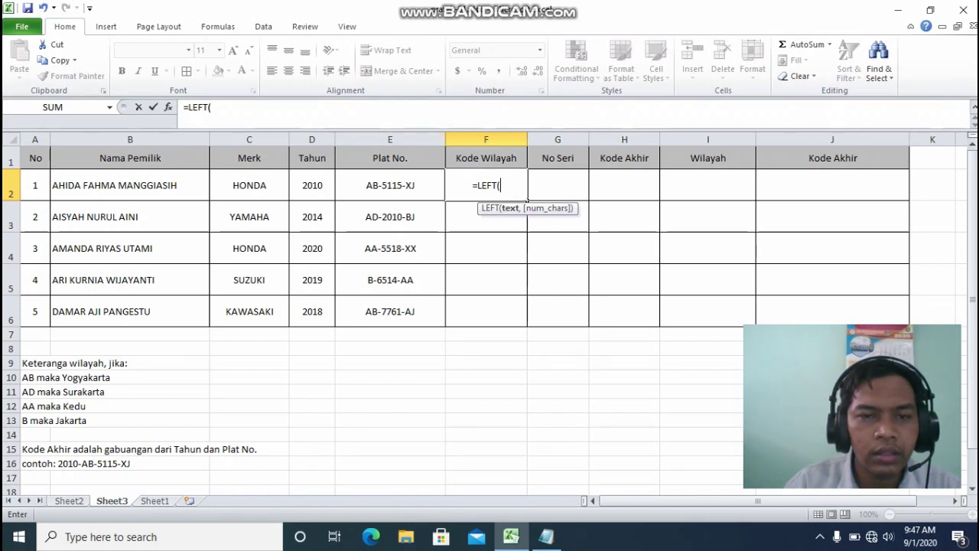
key(Left)
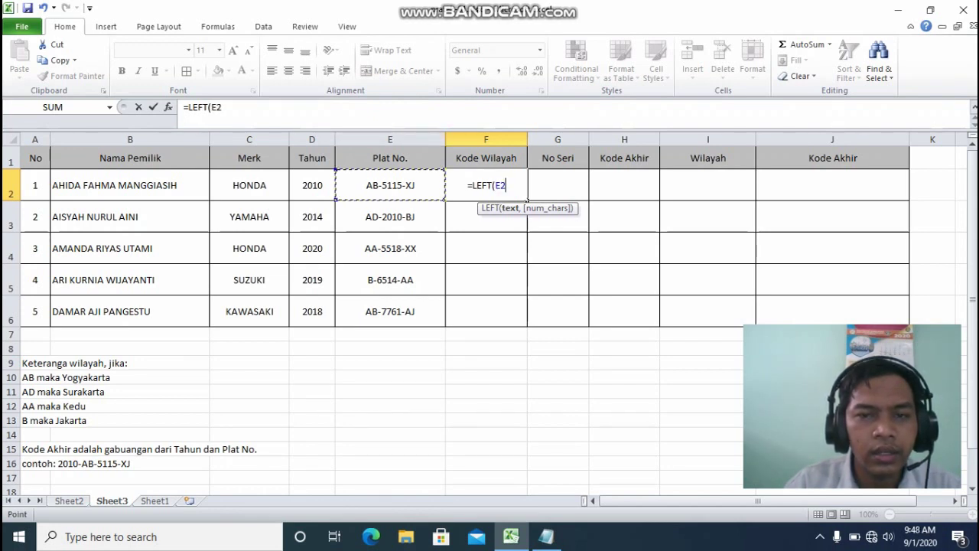
text(,)
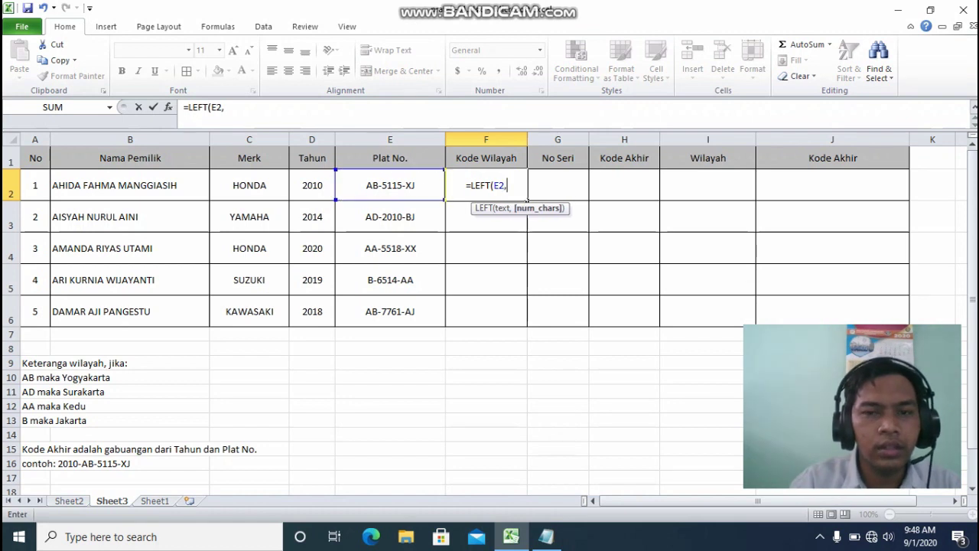
text(2)
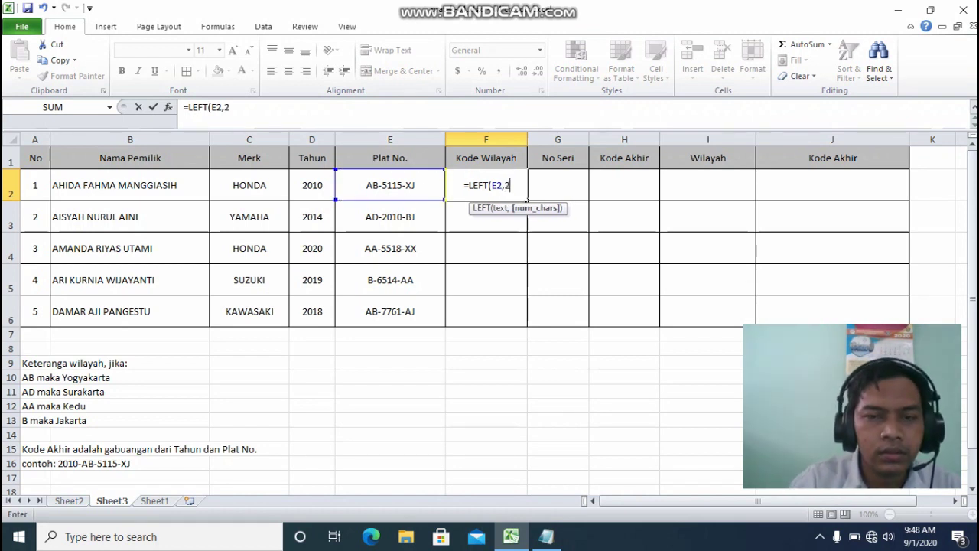
text())
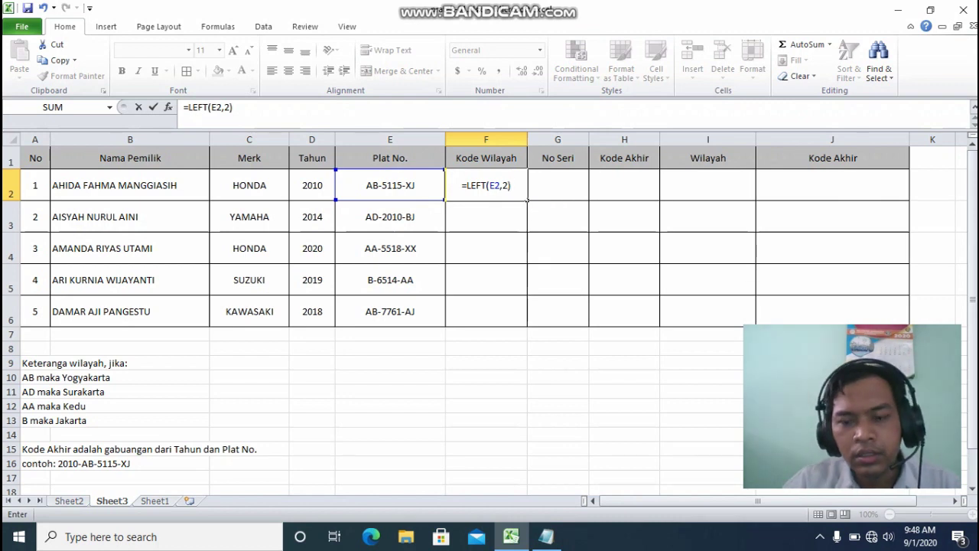
key(Return)
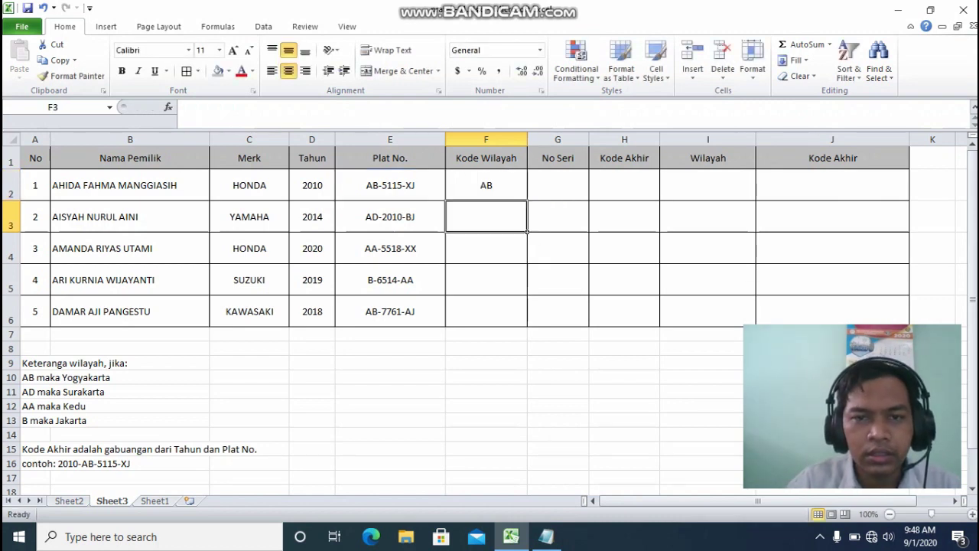
click(487, 186)
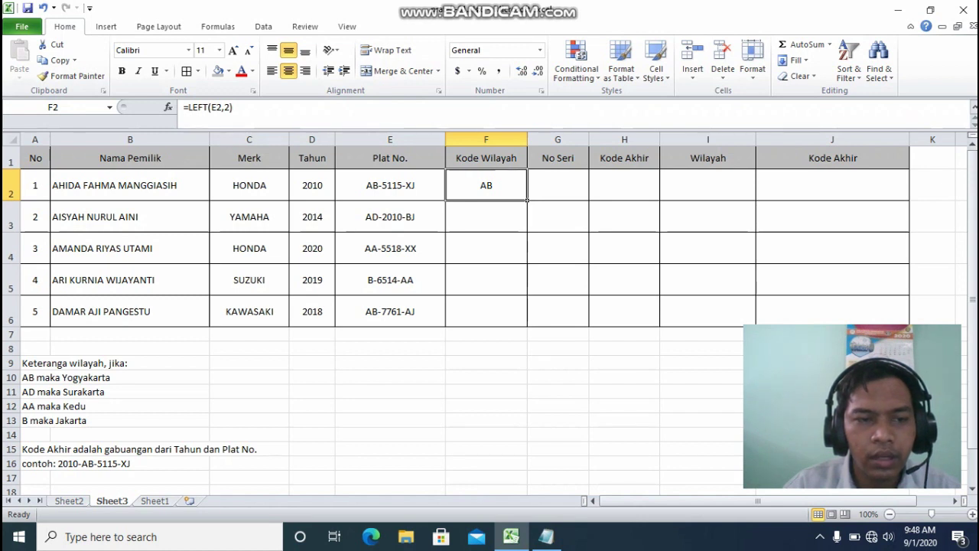
drag(527, 201, 527, 264)
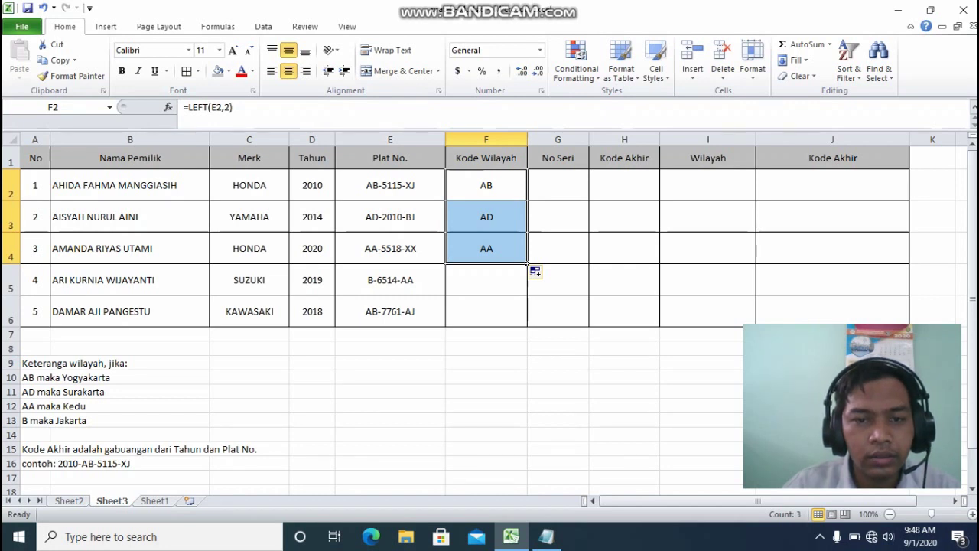
Extract the one-letter region code in F5 with the formula =LEFT(E5,1)
click(486, 280)
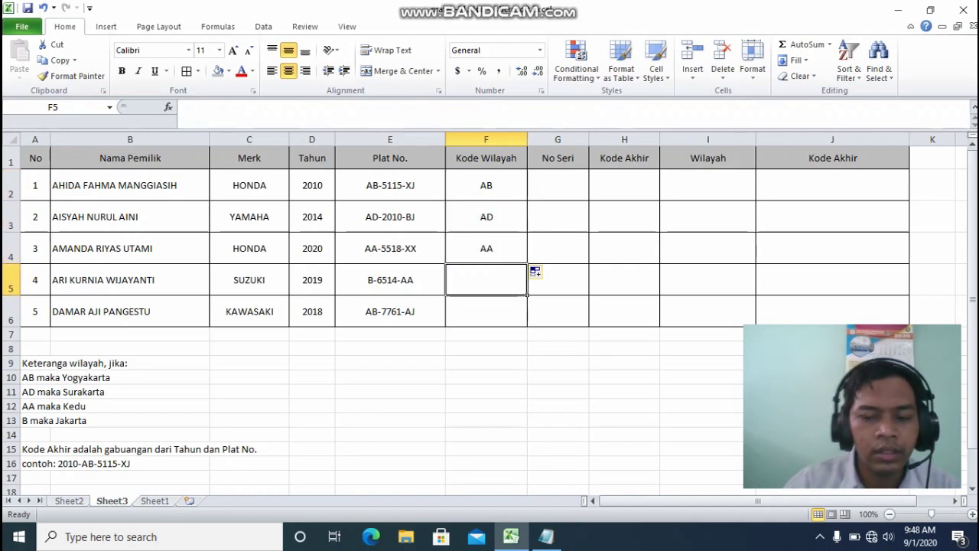
text(=LEFT()
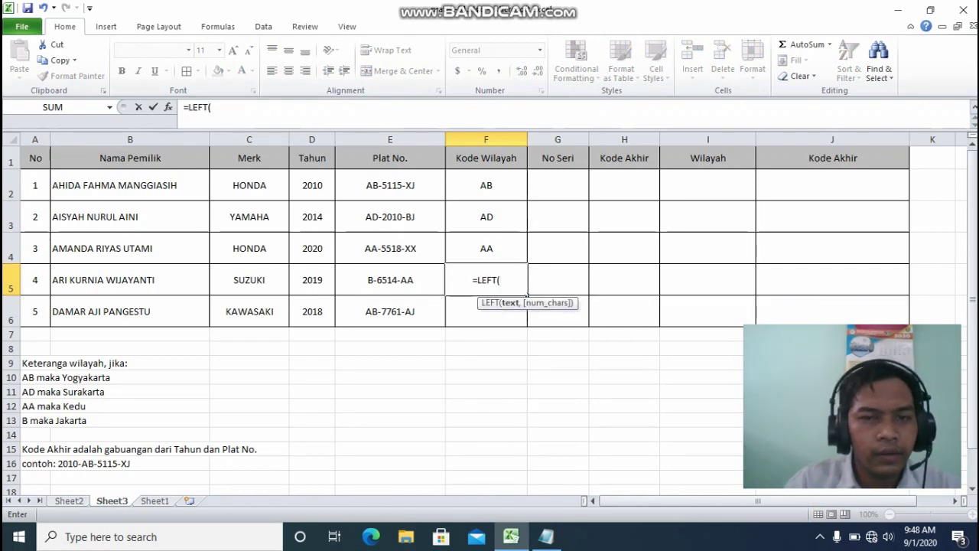
key(Left)
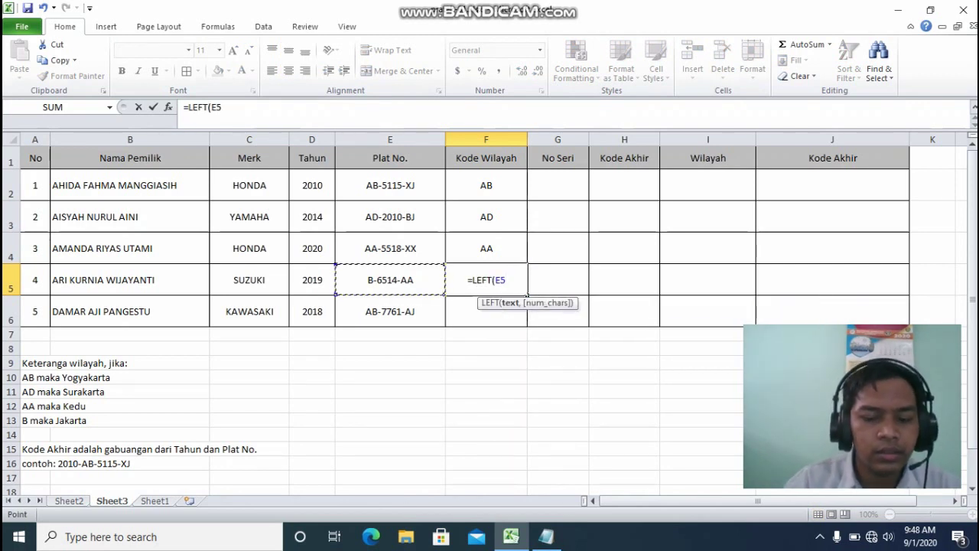
text(,1))
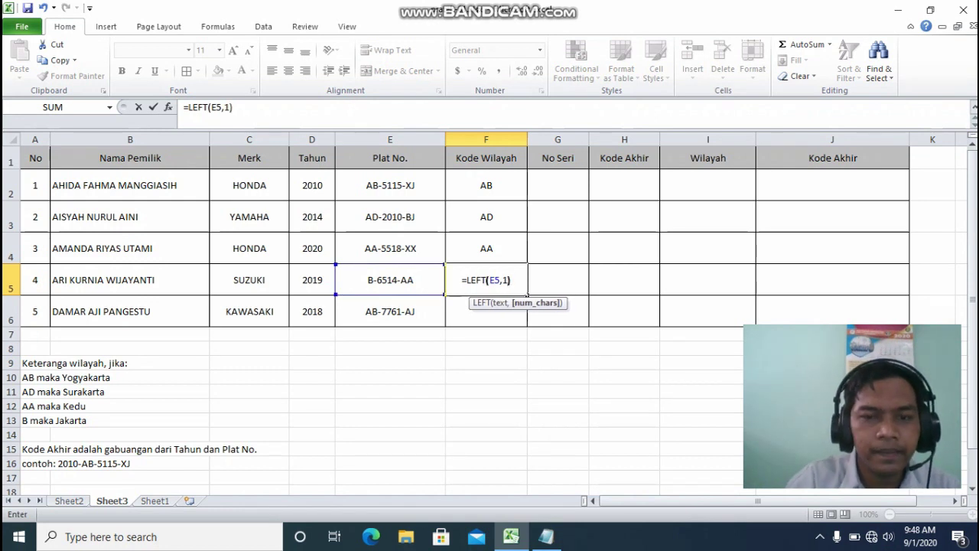
key(Return)
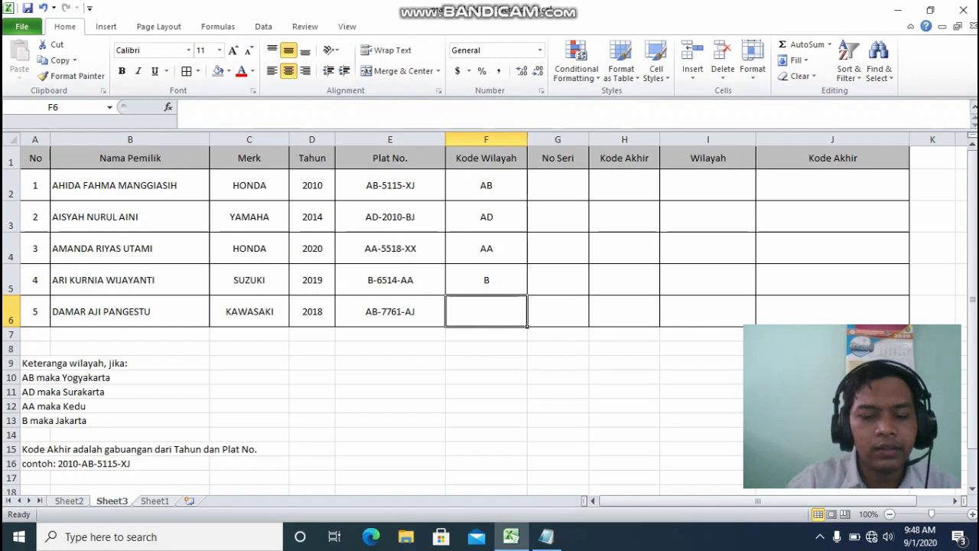
Extract the region code of the fifth plate in F6 with =LEFT(E6,2)
text(=LEFT()
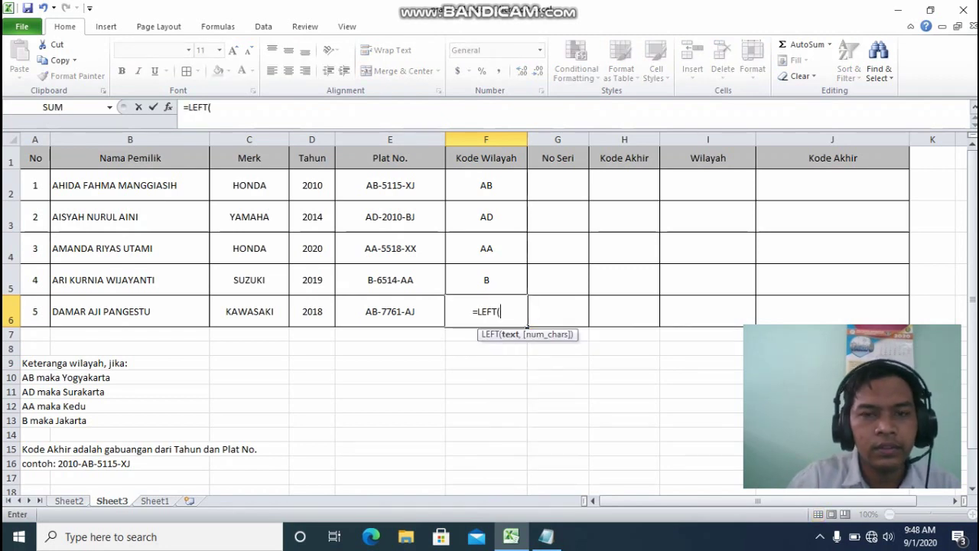
key(Left)
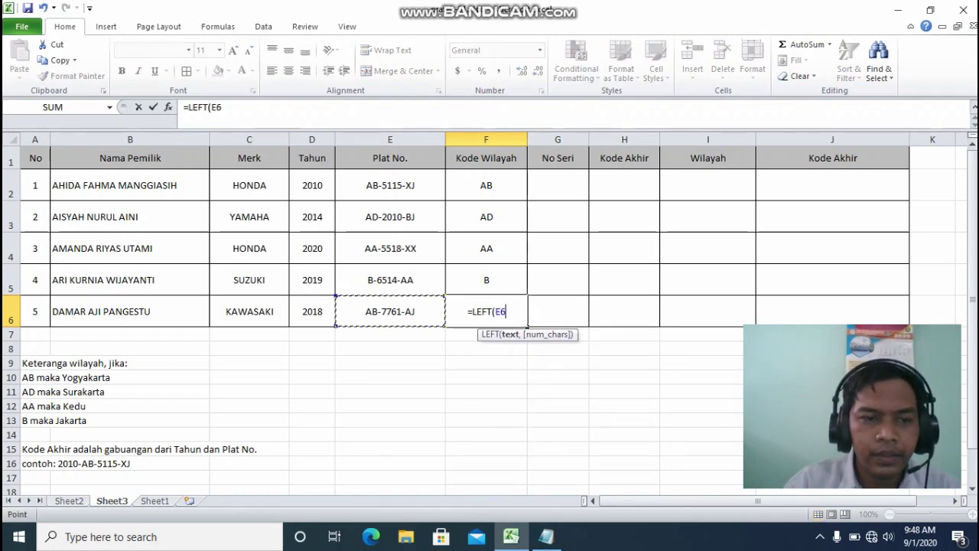
text(,2)
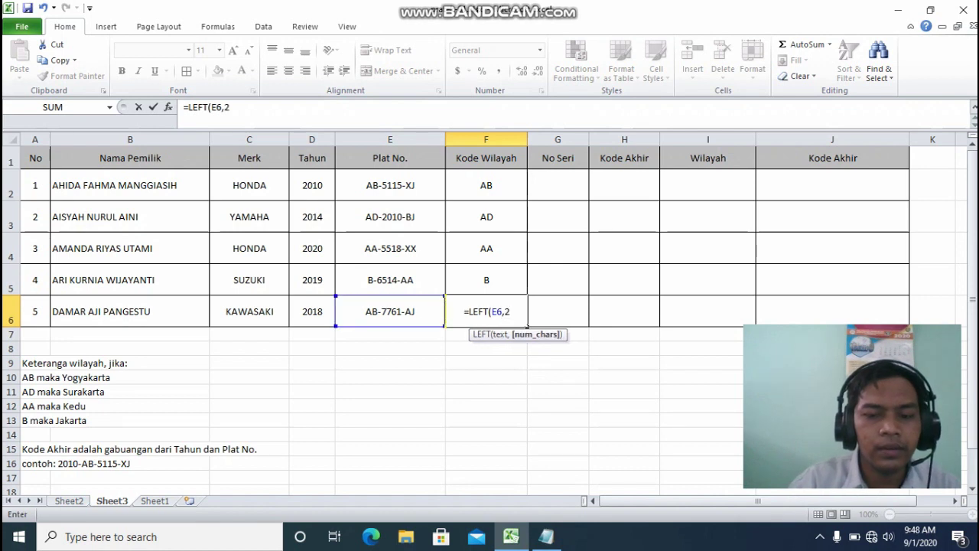
text())
key(Return)
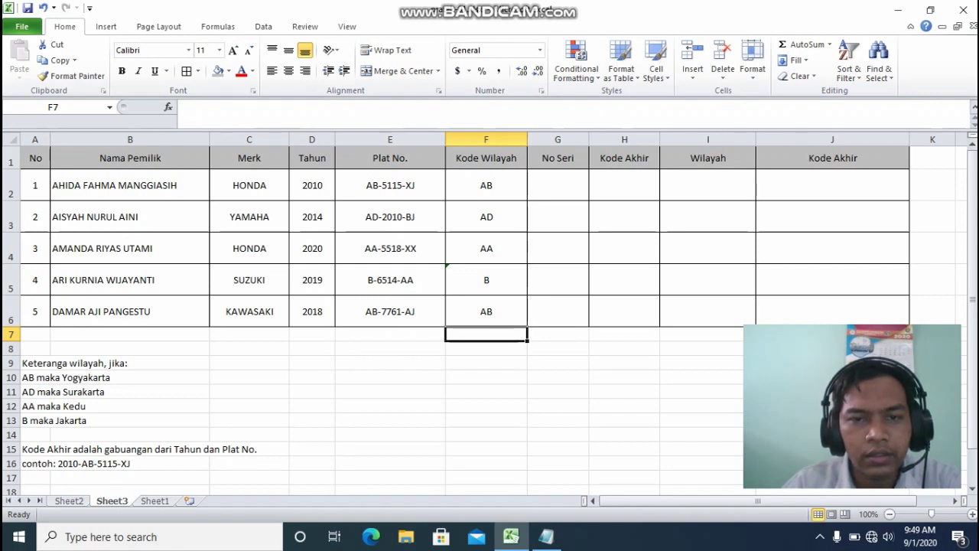
click(485, 185)
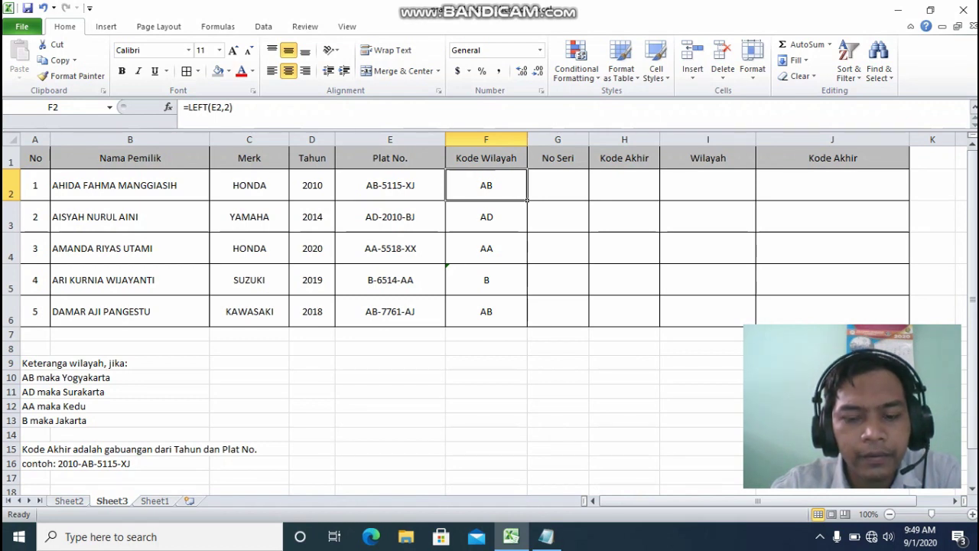
click(511, 537)
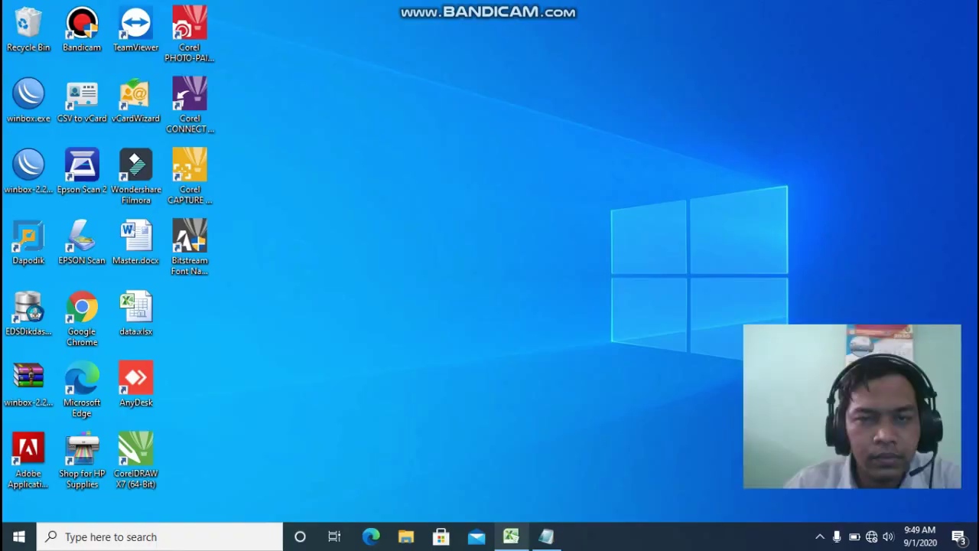
click(511, 536)
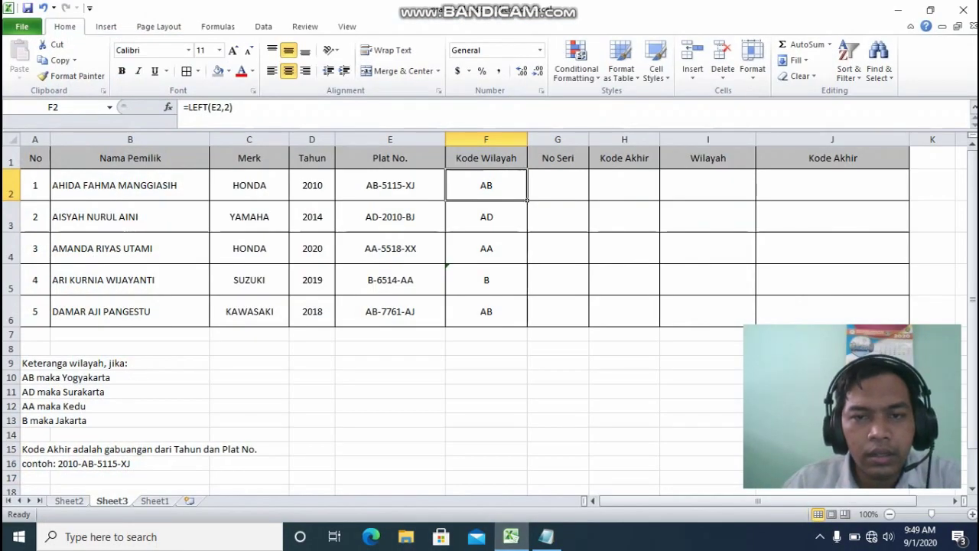
Extract the four-digit serial number of the first plate in G2 with the formula =MID(E2,4,4)
click(558, 185)
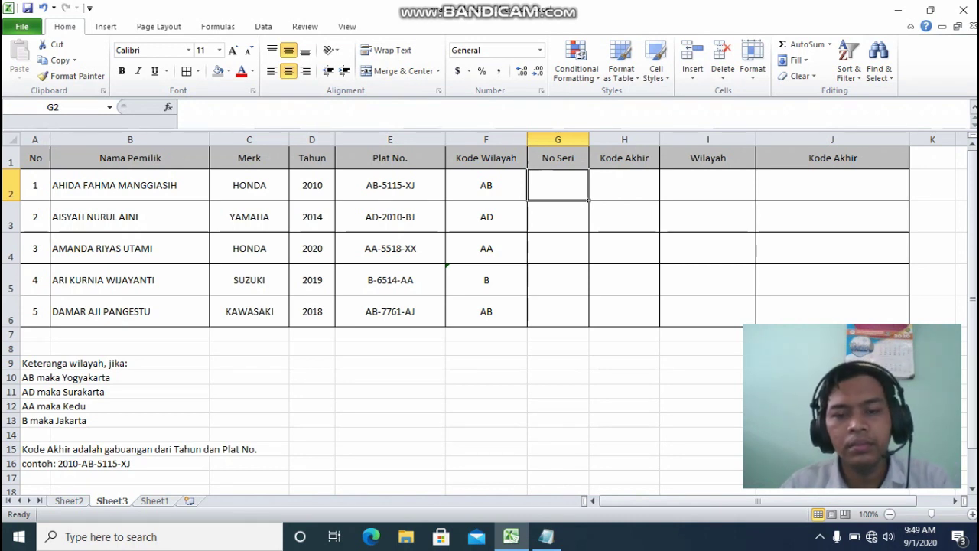
text(=)
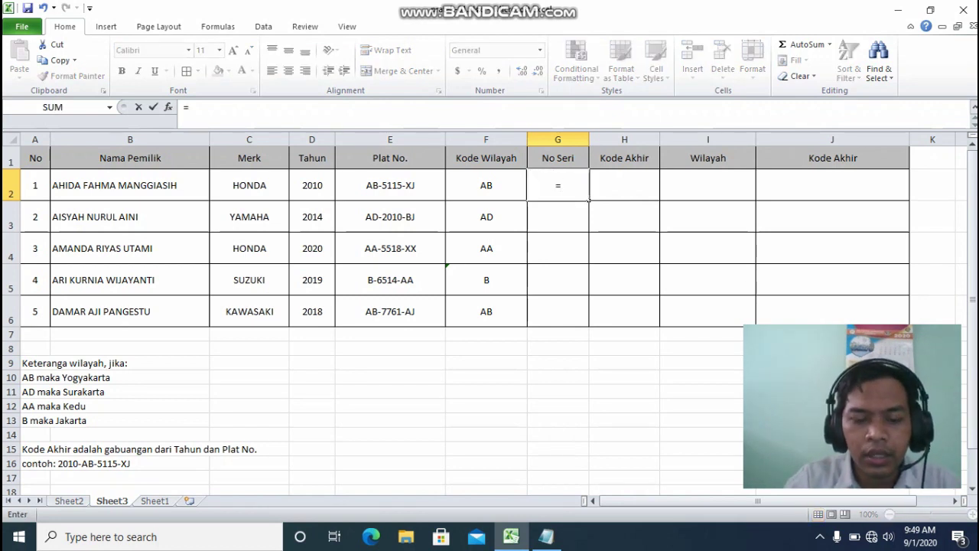
text(MID()
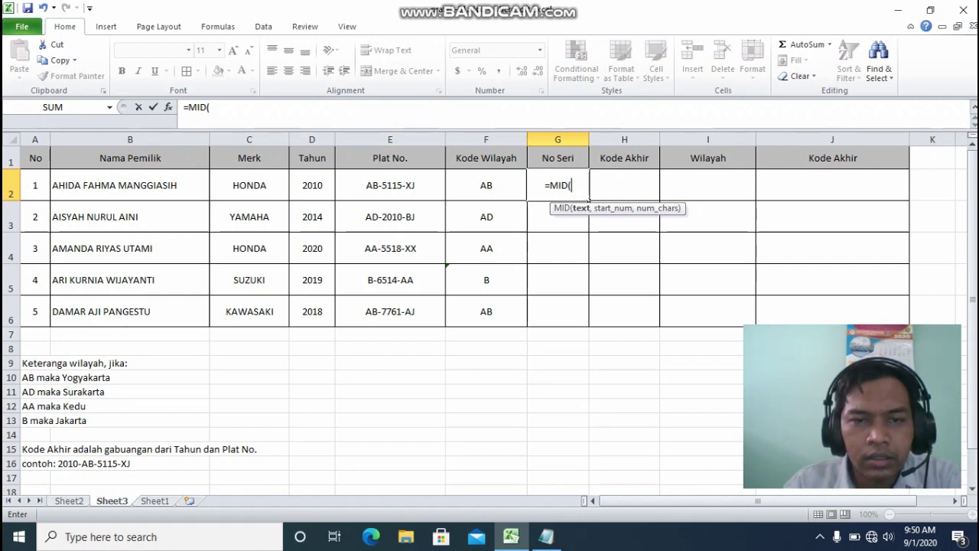
key(Left)
key(Left)
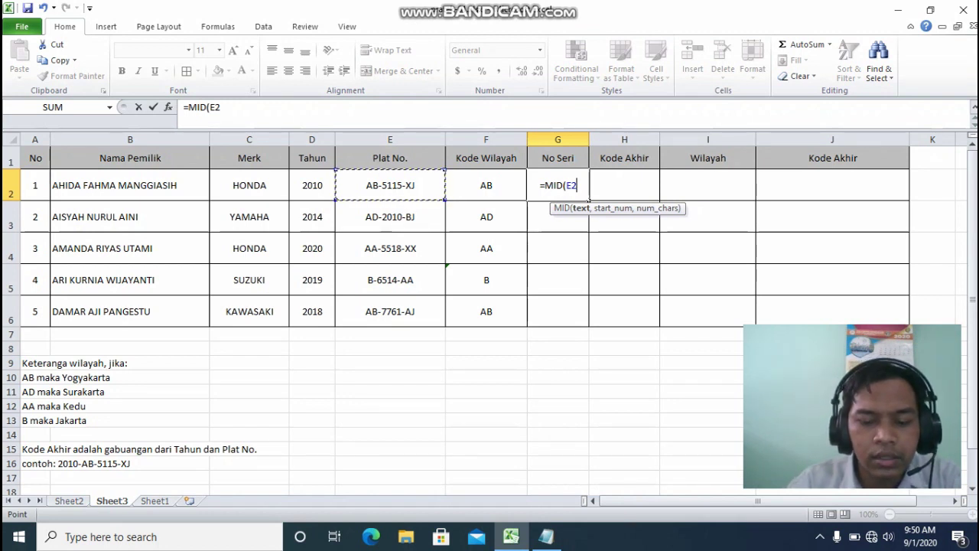
text(,4)
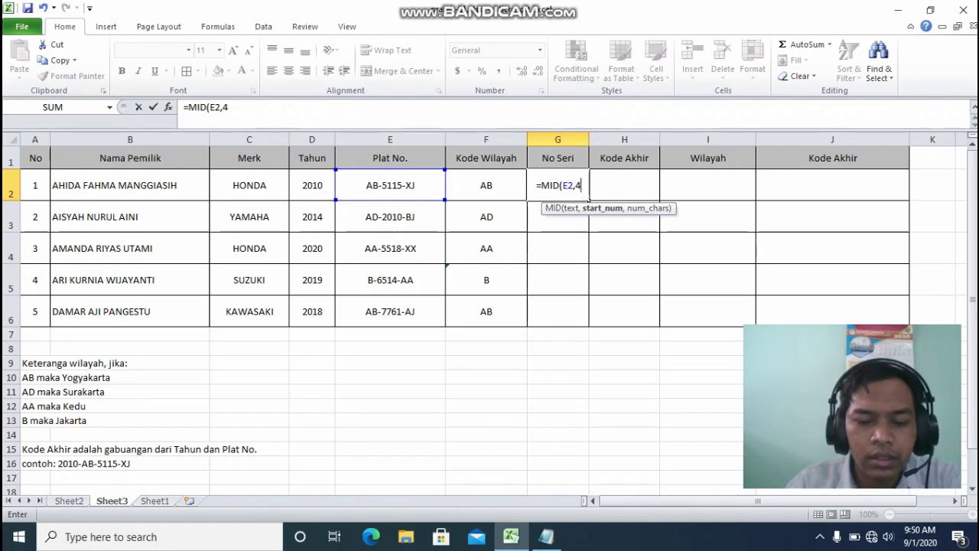
text(,)
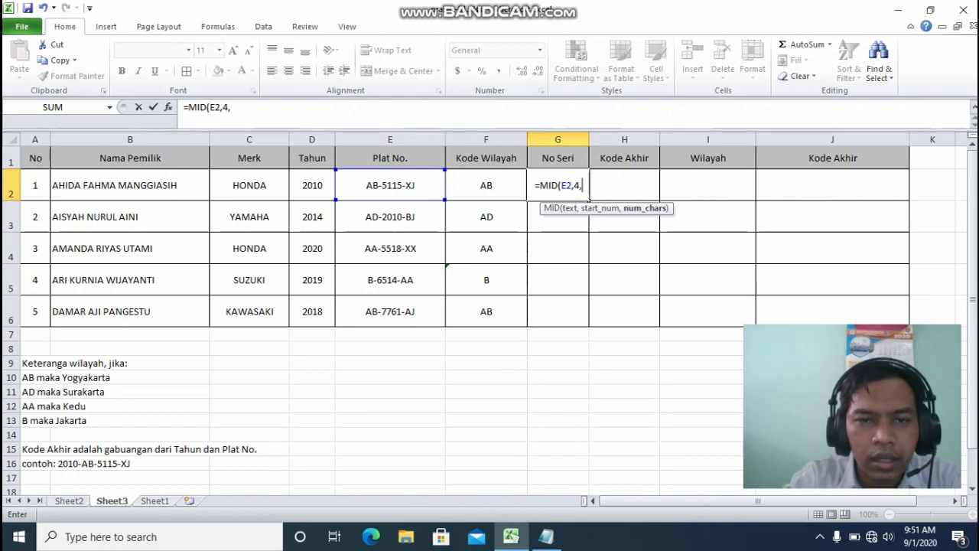
text(4)
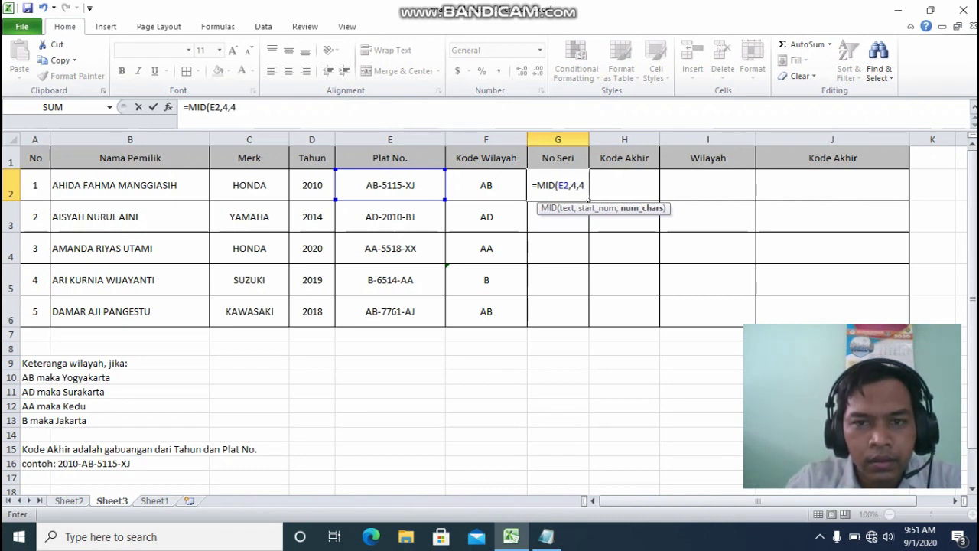
text())
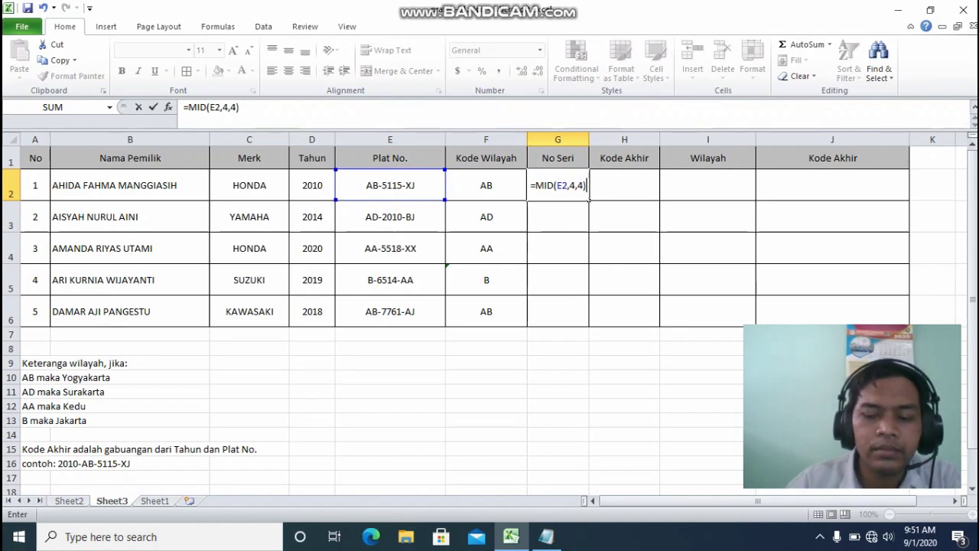
key(Return)
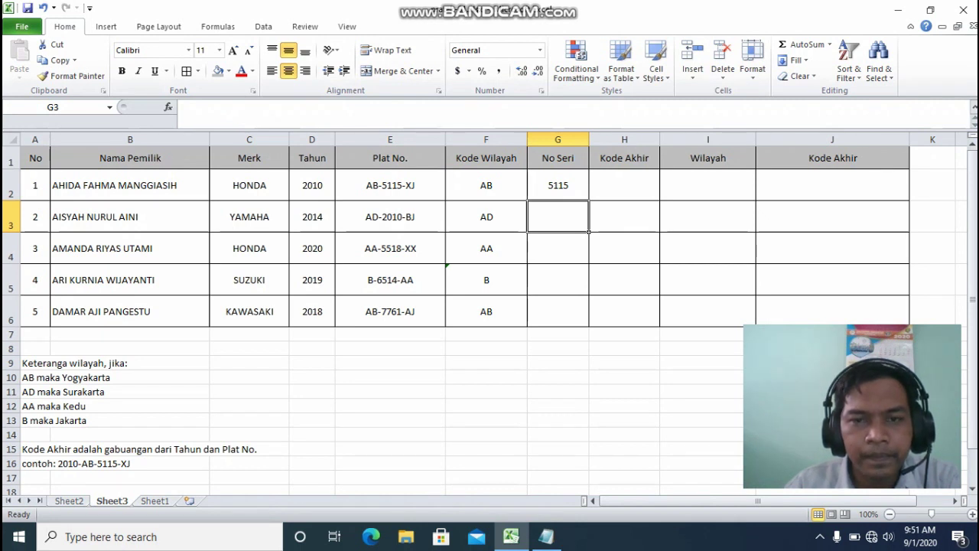
Fill the No Seri formula from G2 down to G4
click(558, 185)
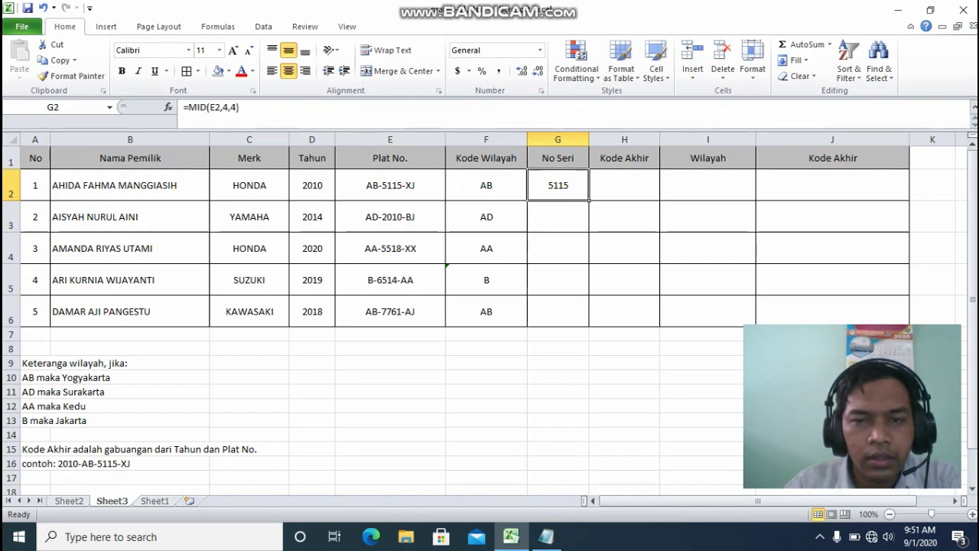
drag(588, 199, 588, 260)
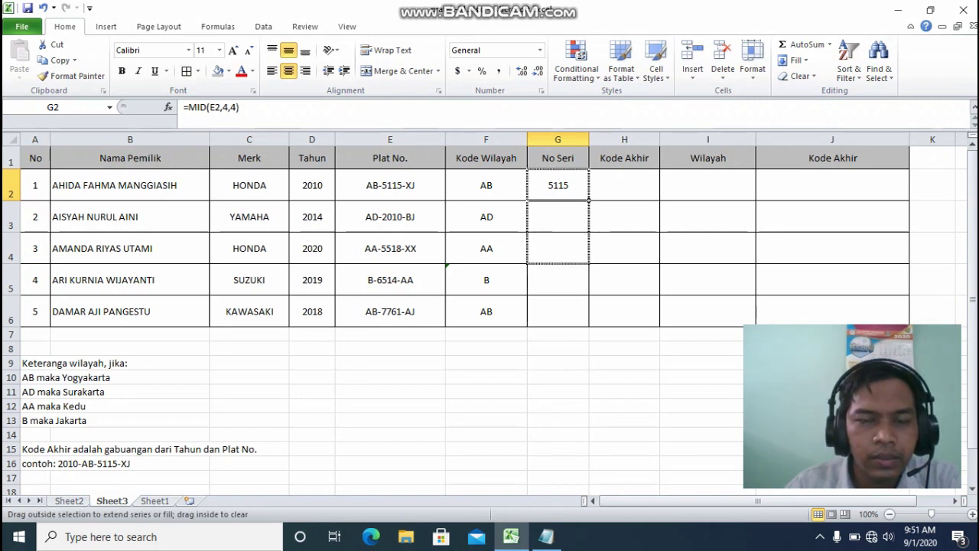
drag(589, 261, 589, 262)
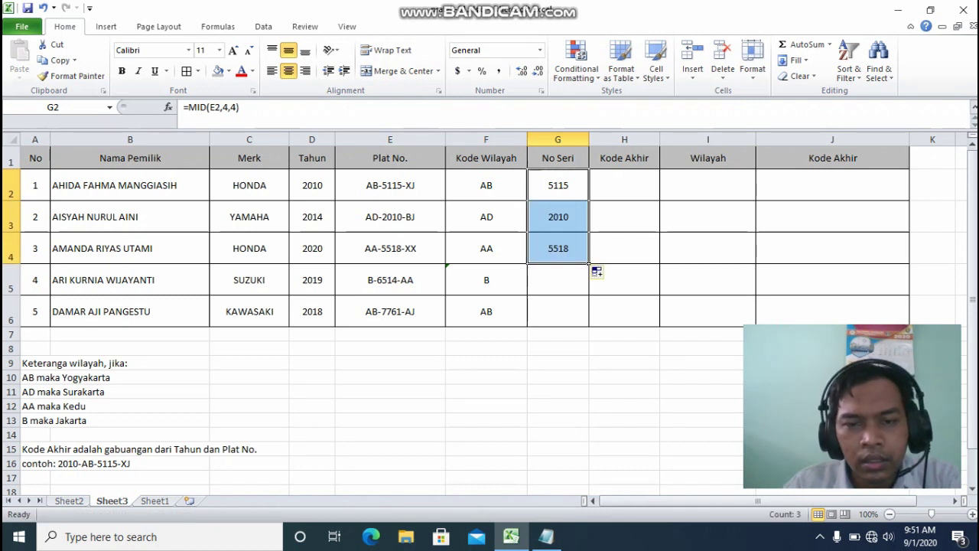
Extract the serial number of the fourth plate in G5 with the formula =MID(E5,3,4)
click(557, 280)
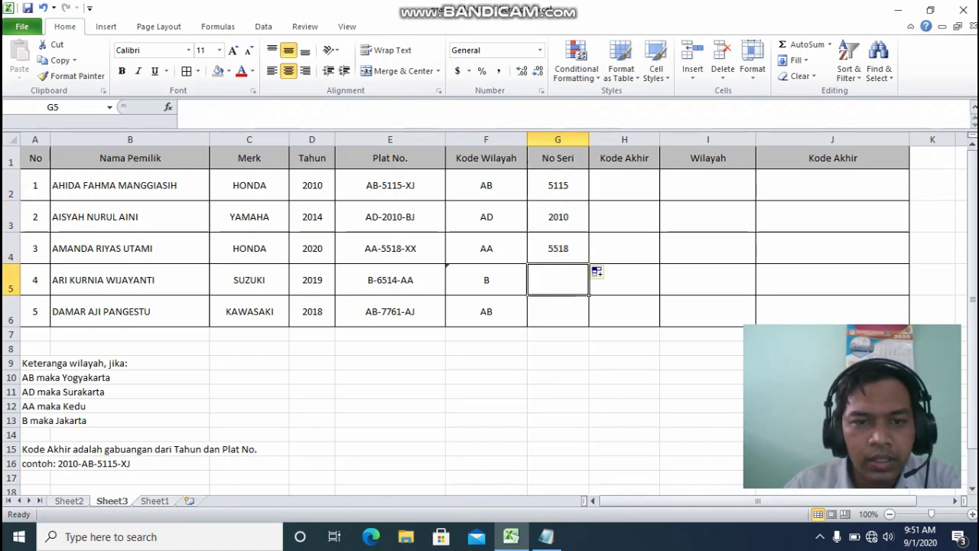
text(=)
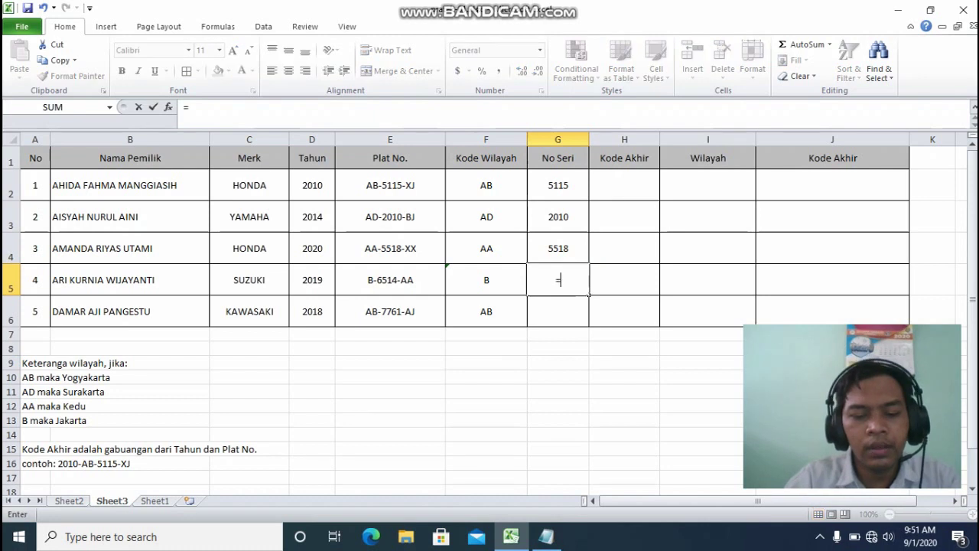
text(MID()
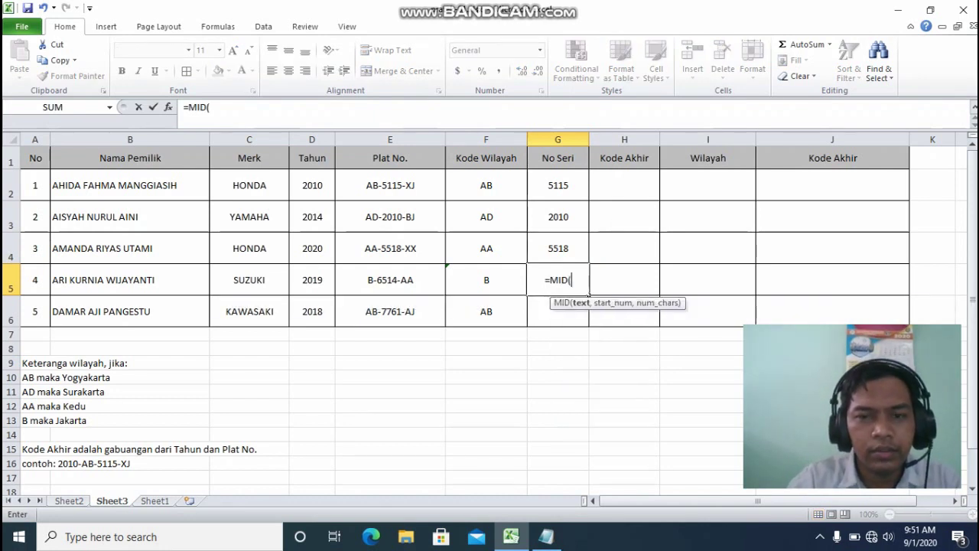
key(Left)
key(Left)
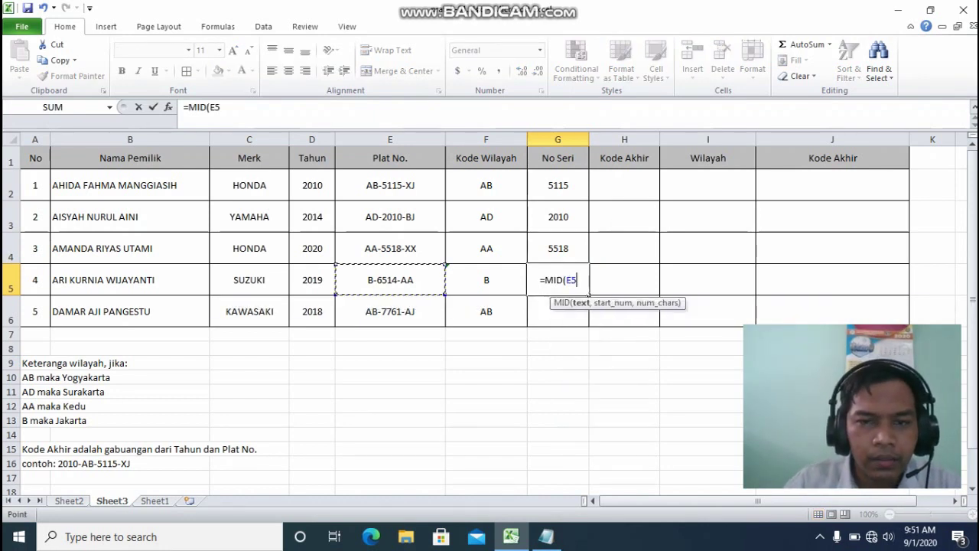
text(,)
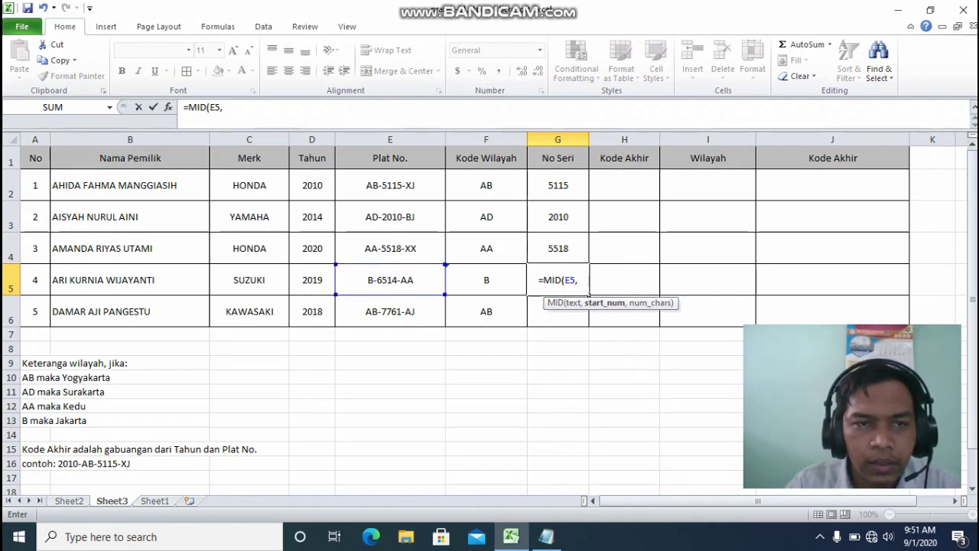
text(3,4))
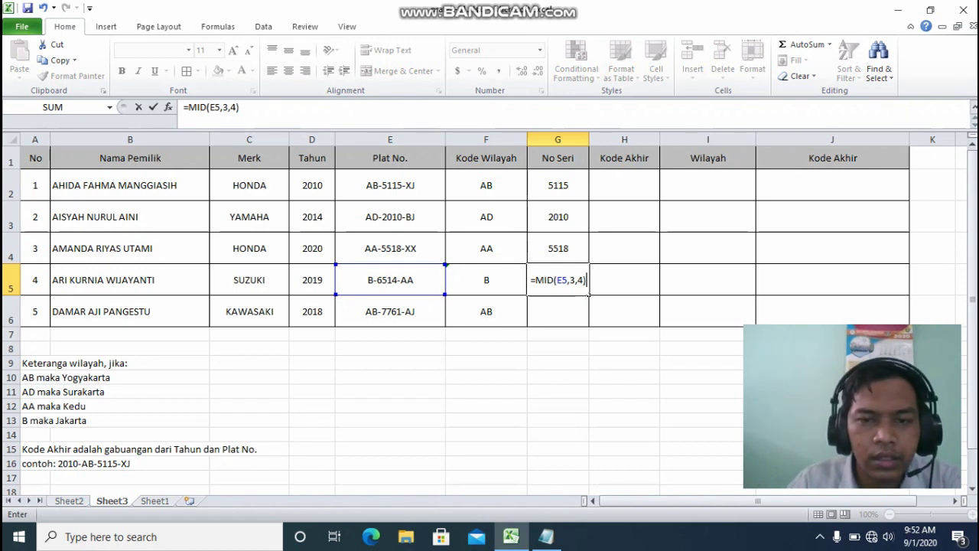
key(Return)
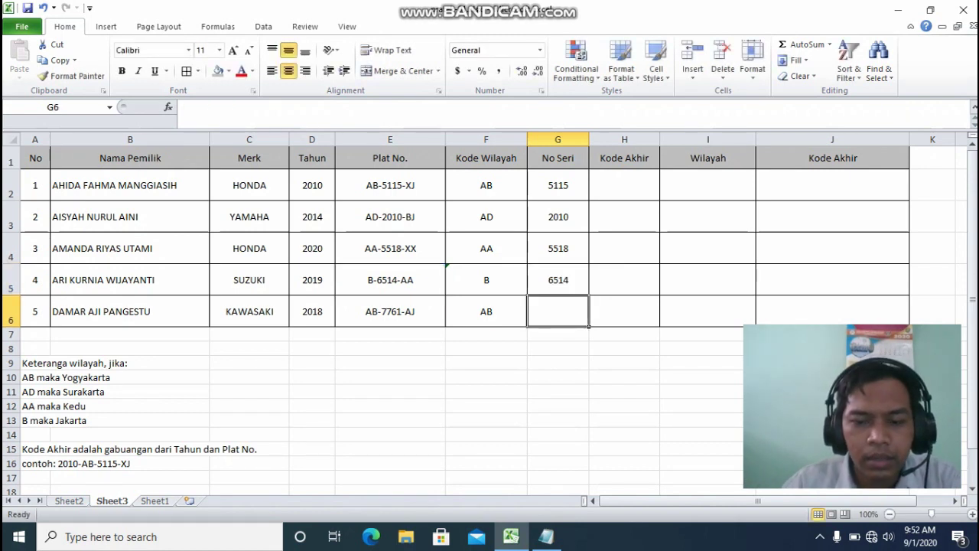
Extract the serial number of the fifth plate in G6 with the formula =MID(E6,4,4)
text(=MID)
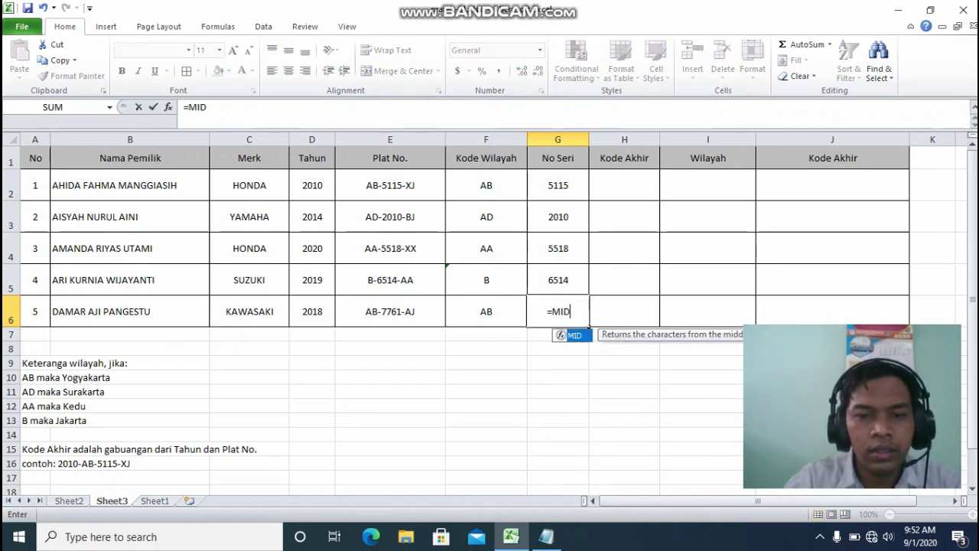
text(()
key(Left)
key(Left)
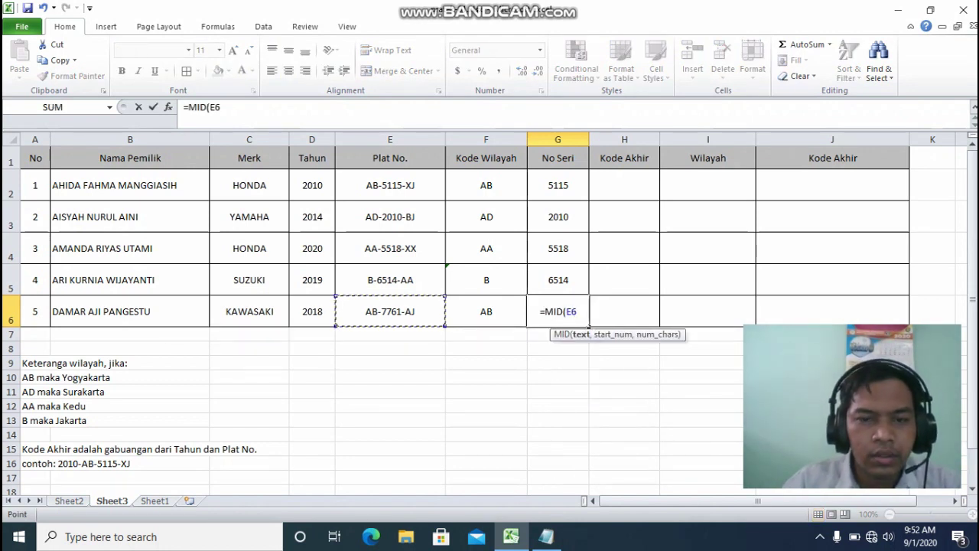
text(,)
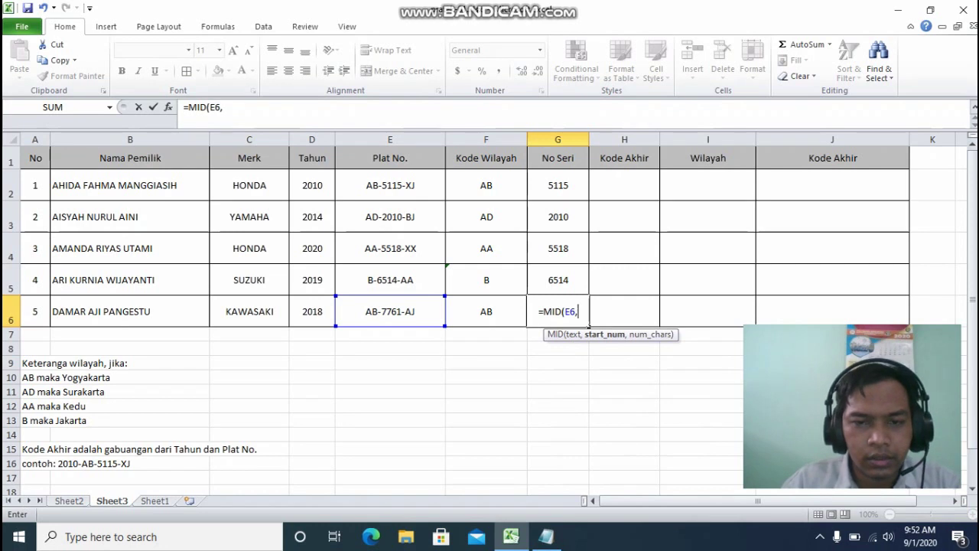
text(4,4)
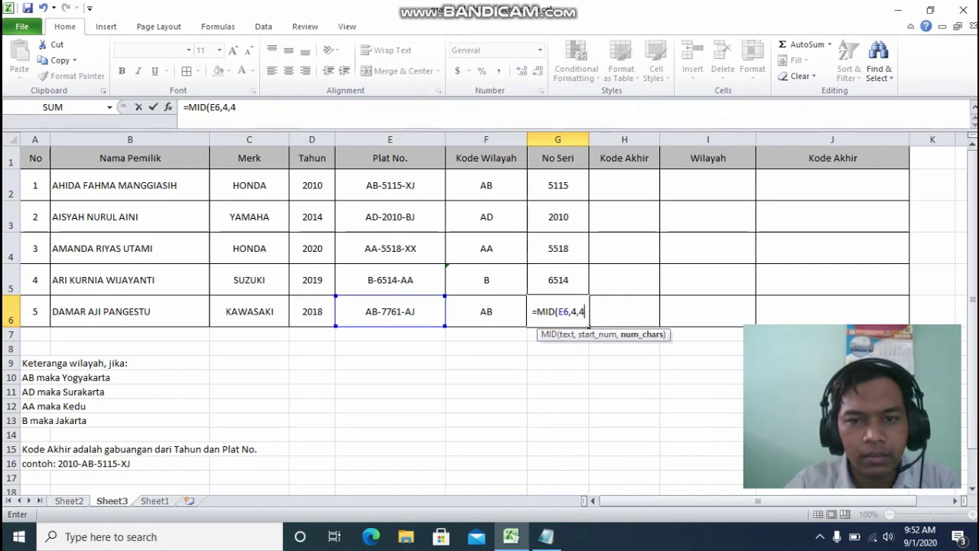
text())
key(Return)
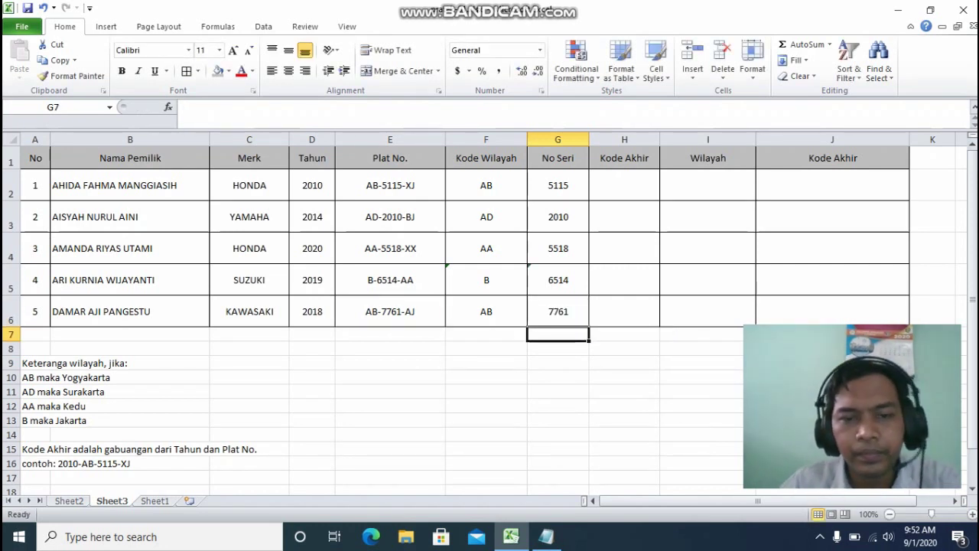
click(558, 377)
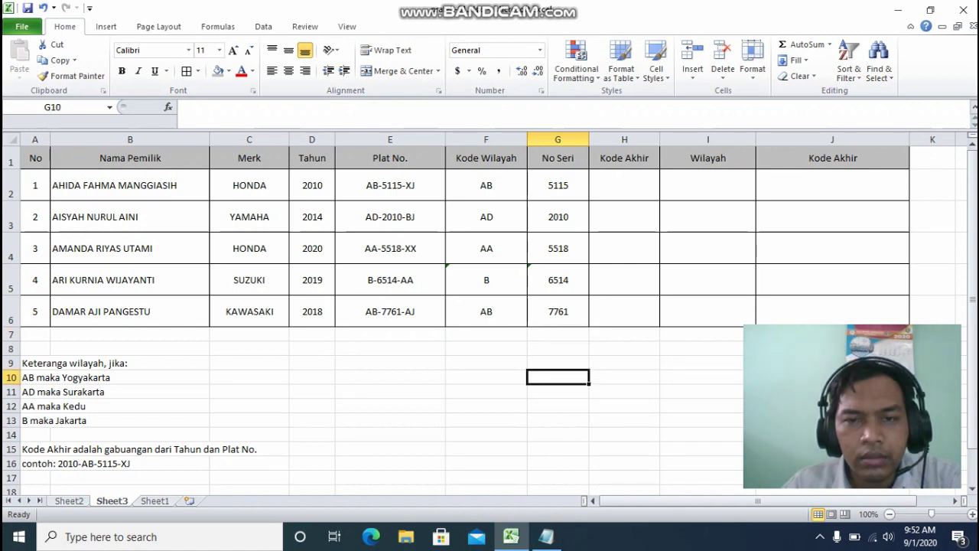
Examine the text, start position and character count arguments of the MID formula in G2
click(557, 185)
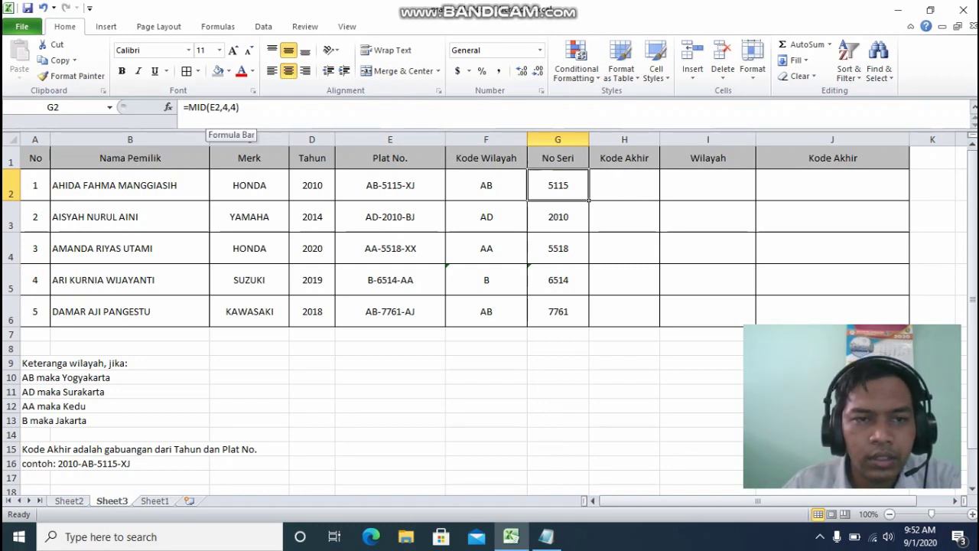
click(215, 107)
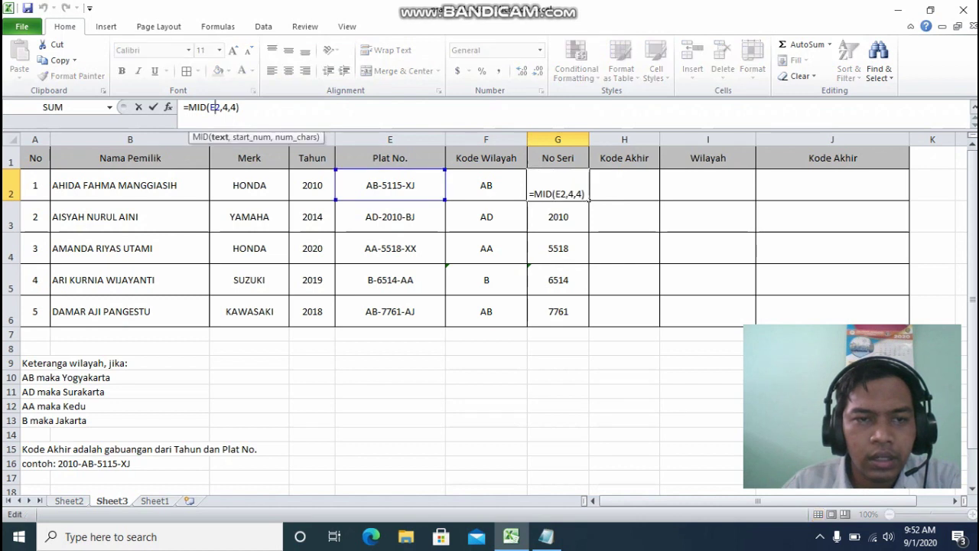
click(228, 107)
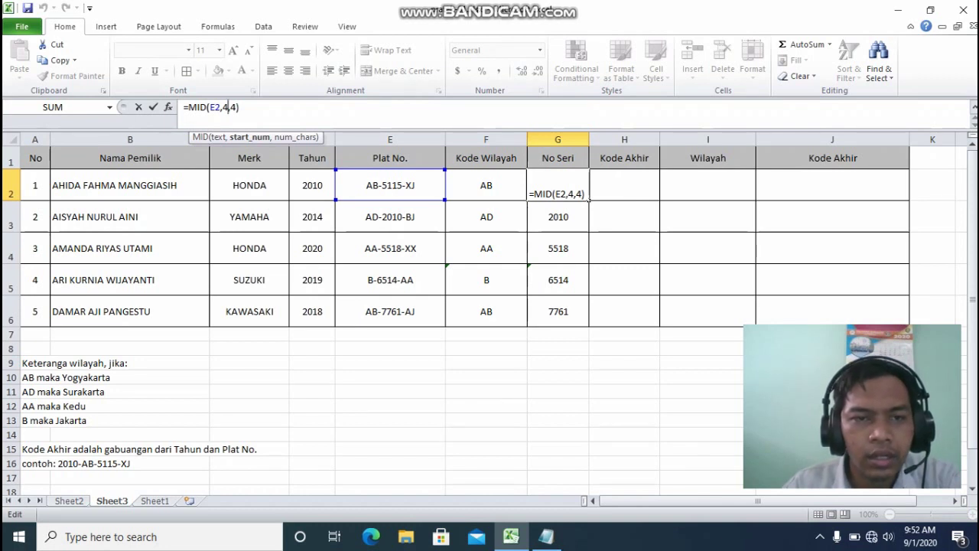
key(Right)
key(Right)
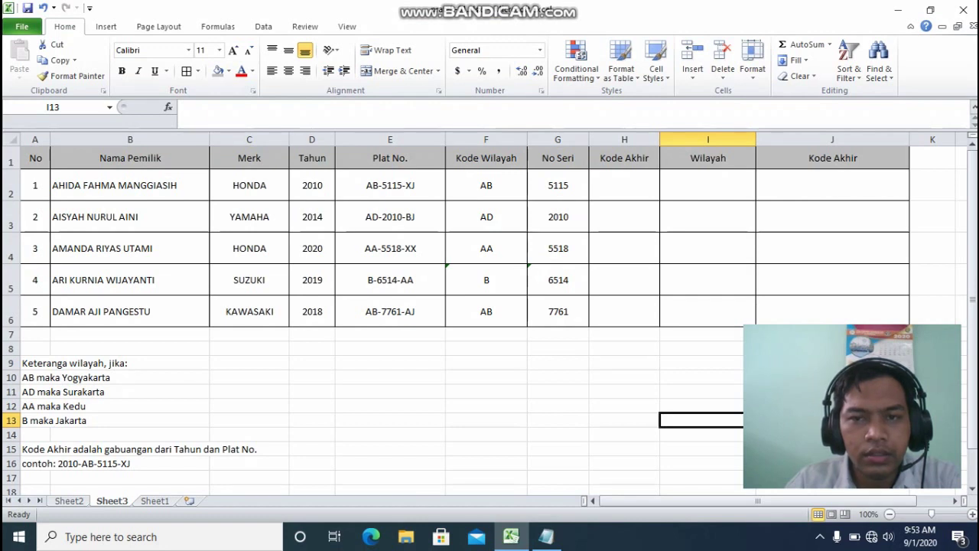
Extract the two-letter end code of the first plate in H2 with the formula =RIGHT(E2,2)
click(624, 185)
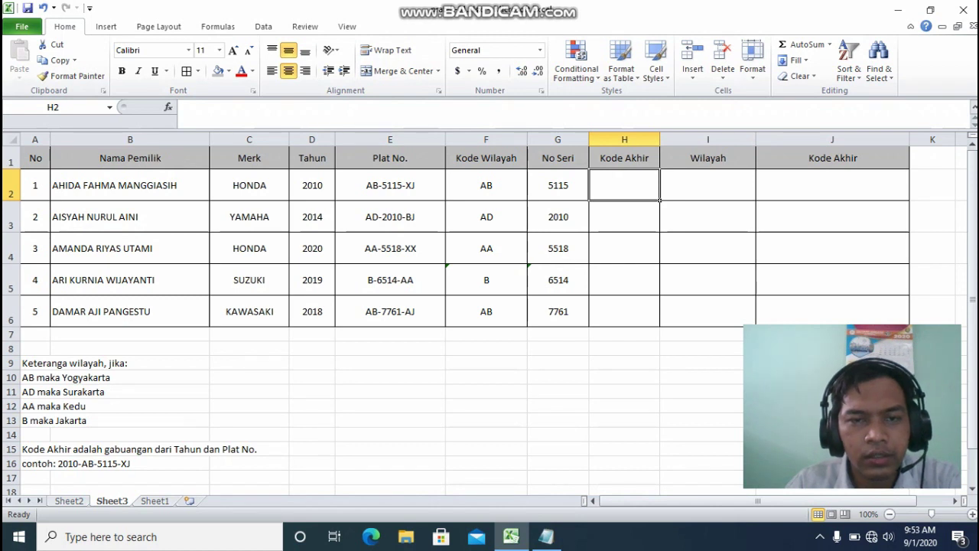
text(=)
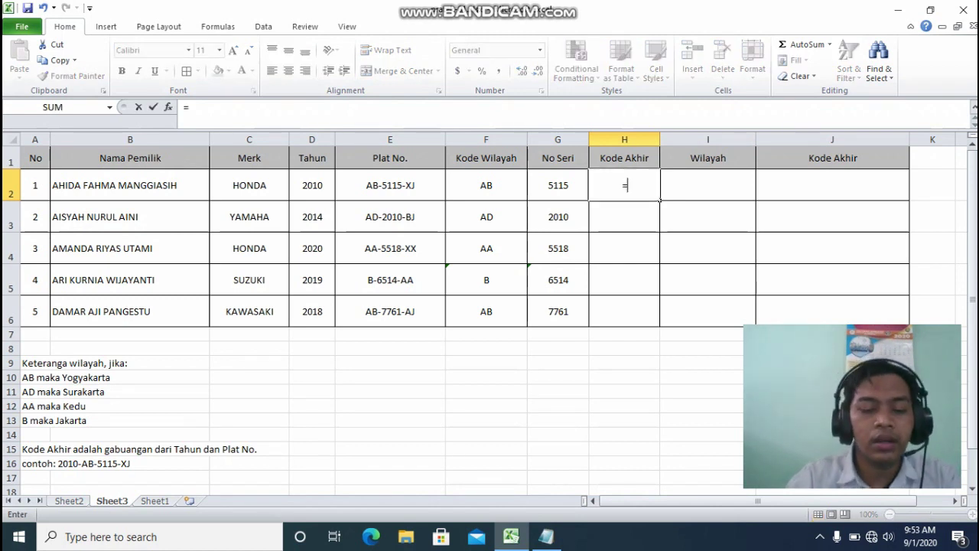
text(RIGHT()
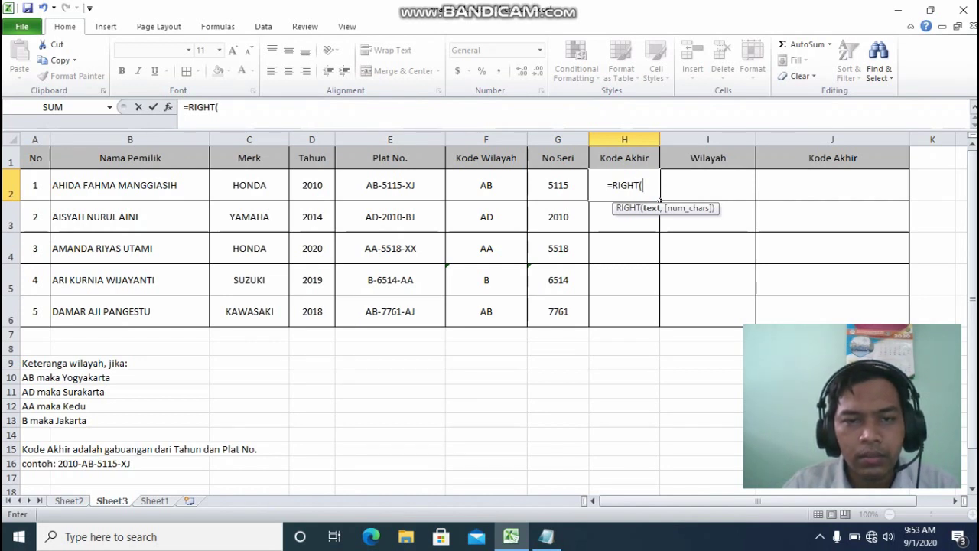
key(Left)
key(Left)
key(Left)
text(,2)
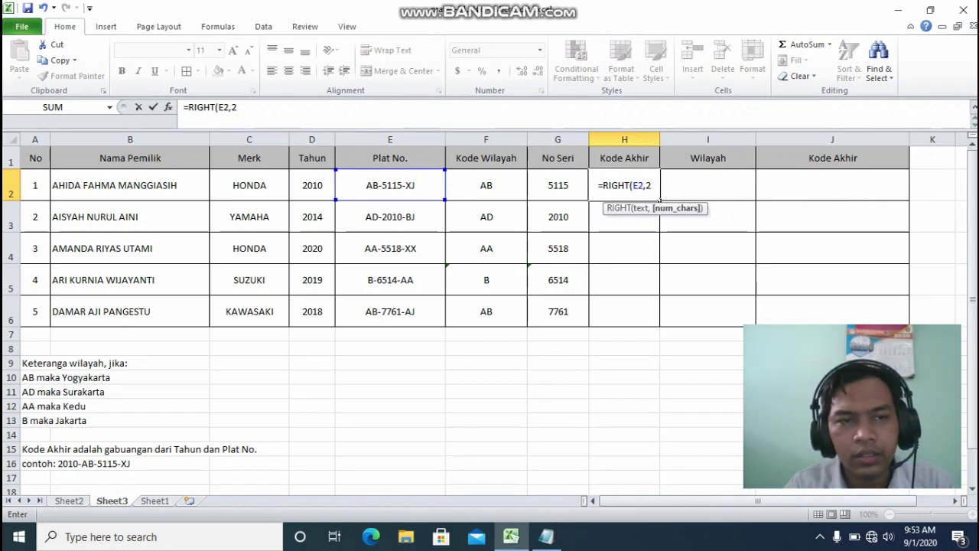
text())
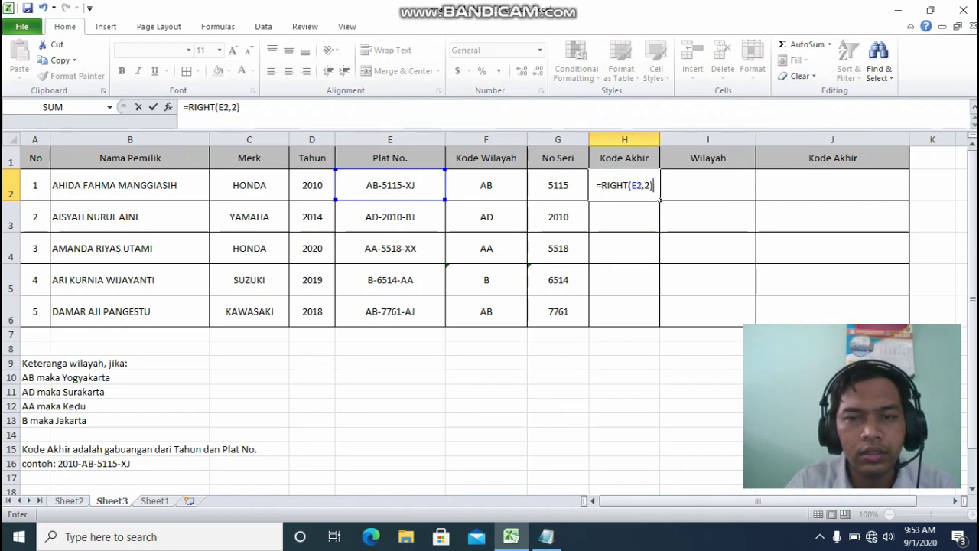
key(Return)
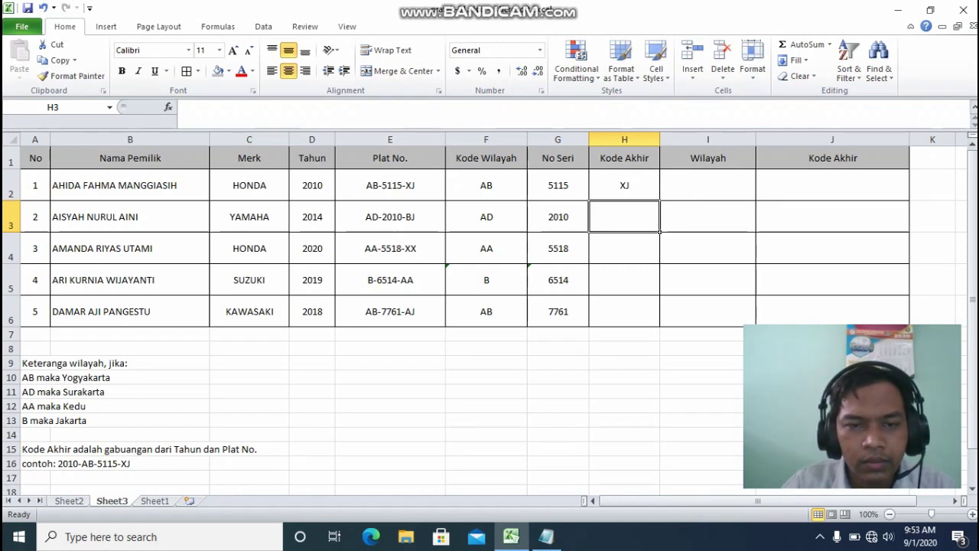
Copy the RIGHT formula from H2 down through H6 to extract the end codes of the remaining plates
click(625, 185)
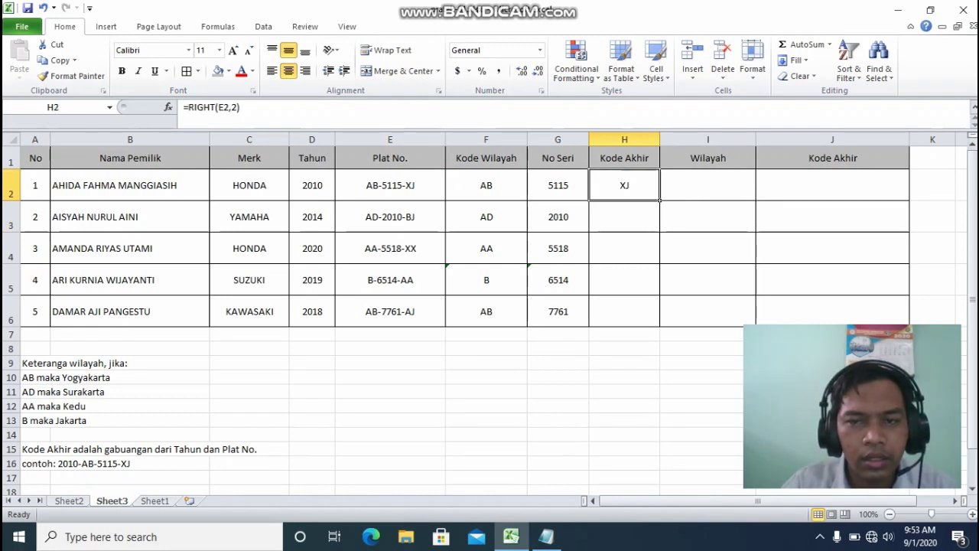
drag(660, 200, 661, 326)
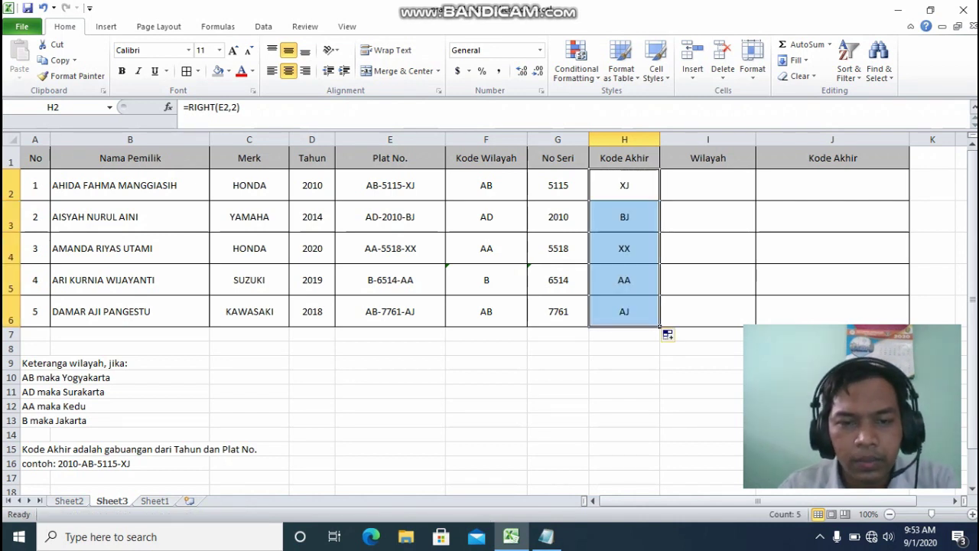
click(624, 185)
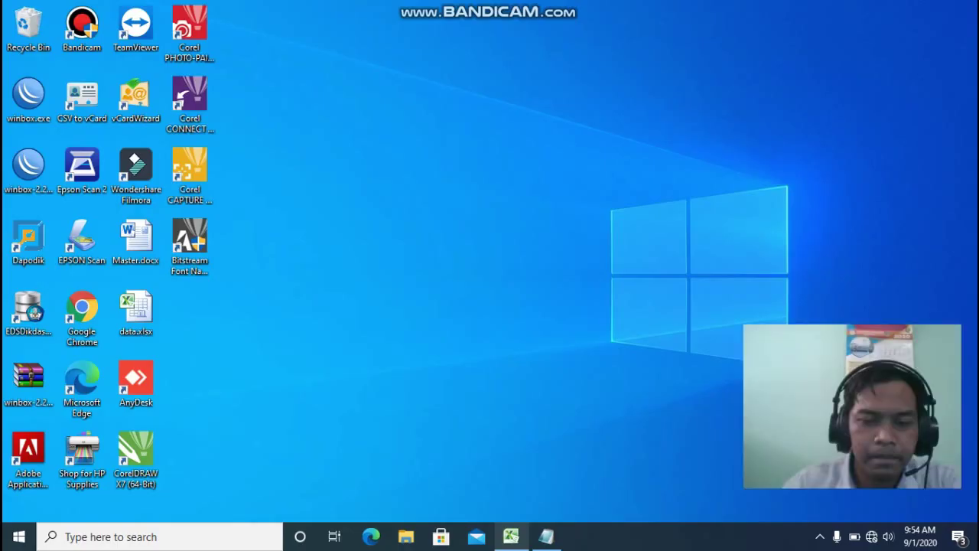
click(511, 537)
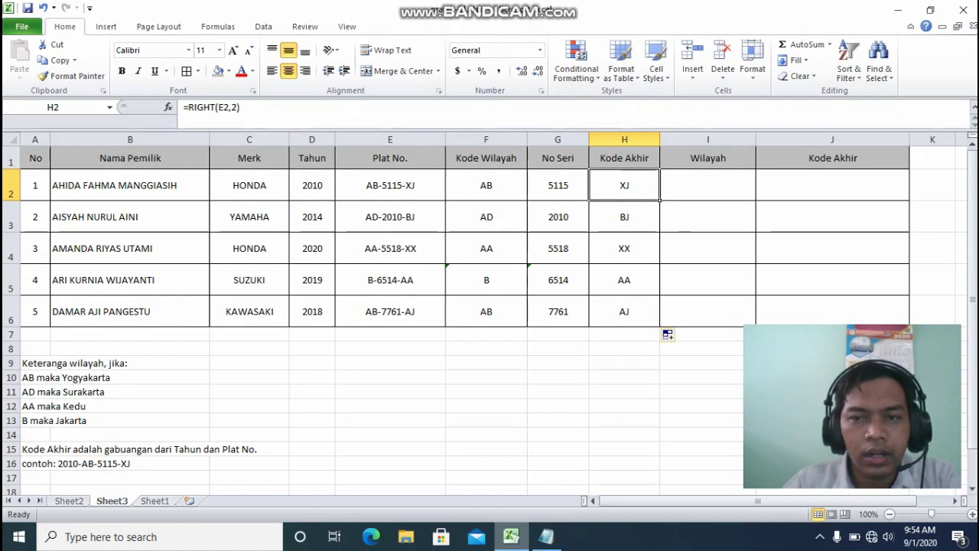
Start an IF formula in I2 that returns "Yogyakarta" when the region code in F2 equals "AB"
click(708, 185)
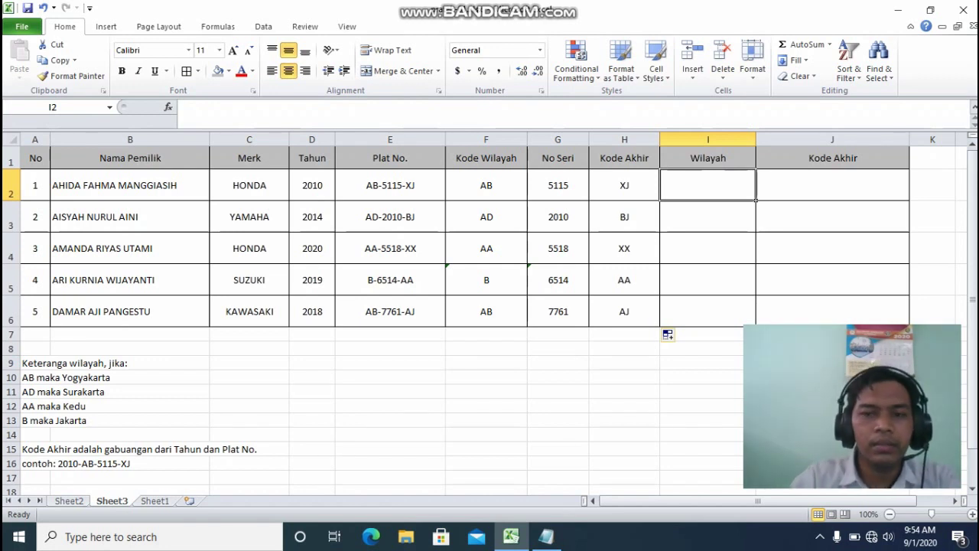
text(=)
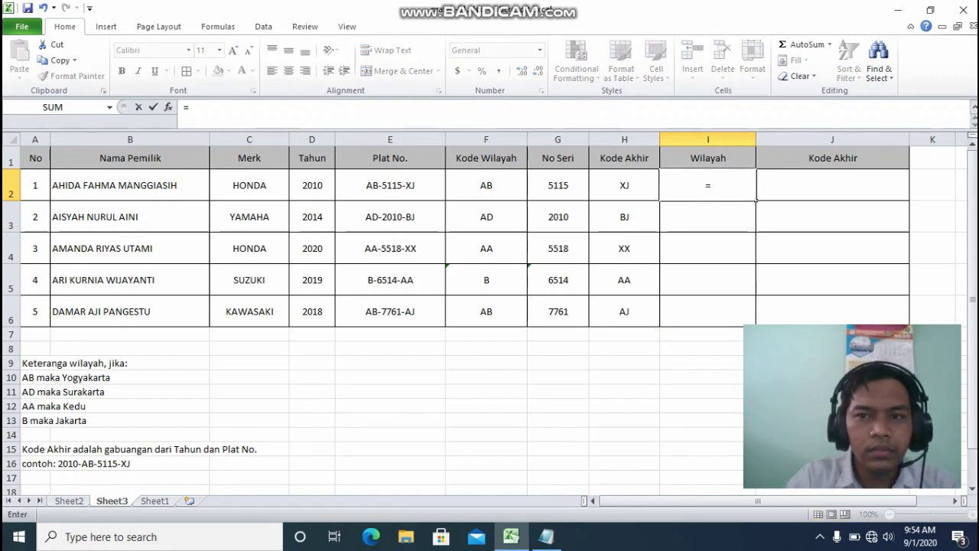
text(if)
key(Tab)
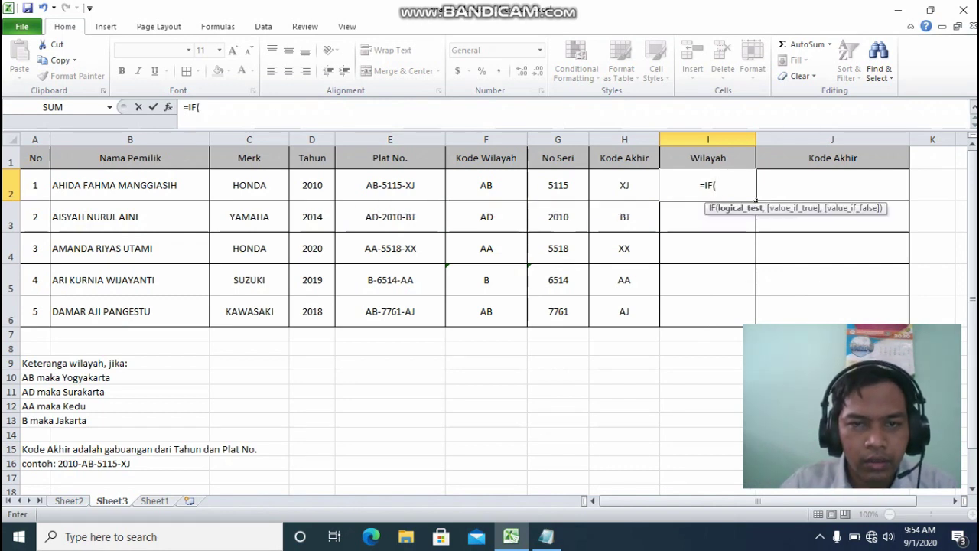
click(487, 185)
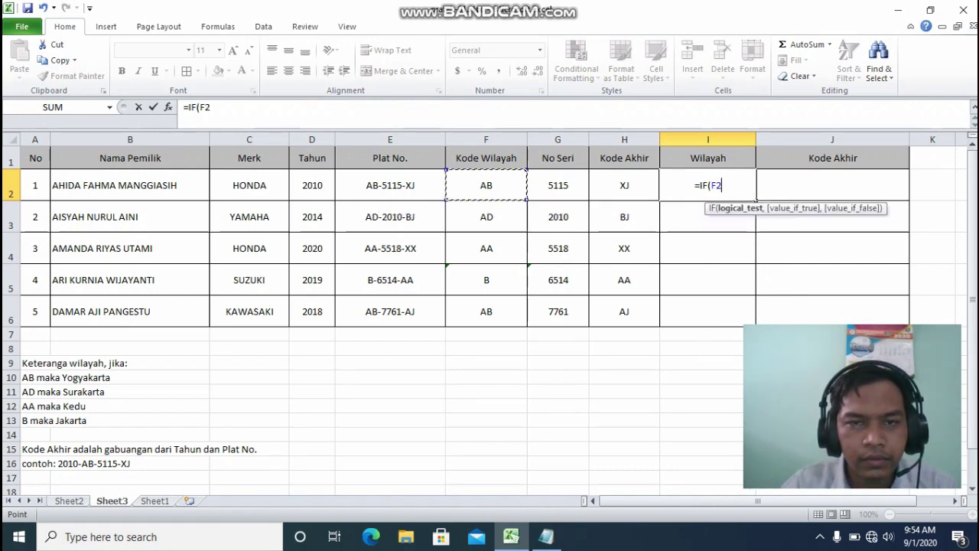
text(="A)
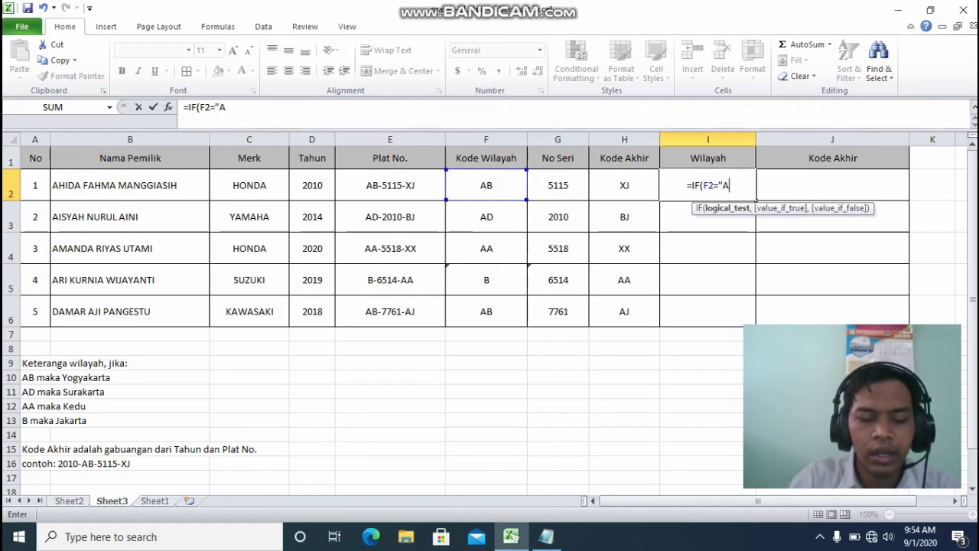
text(B",")
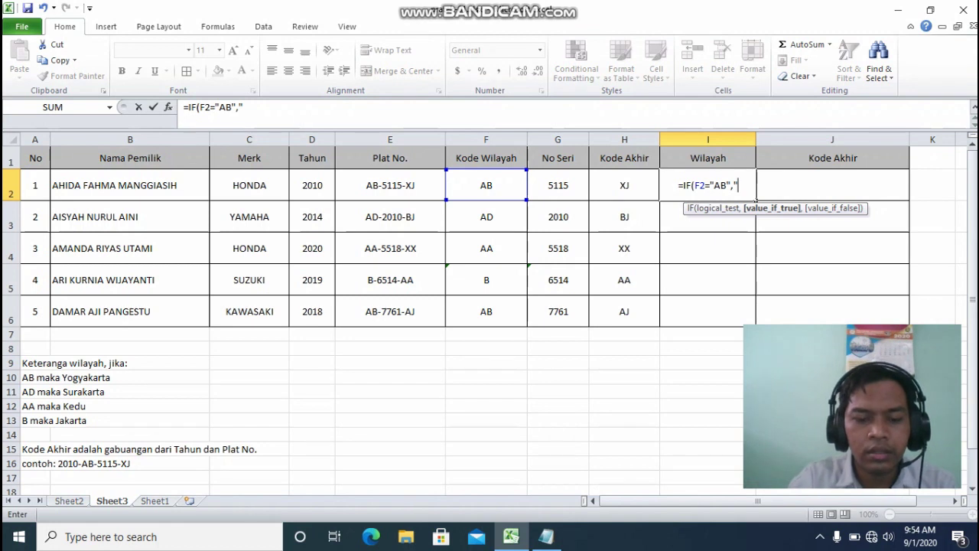
text(Yogyak)
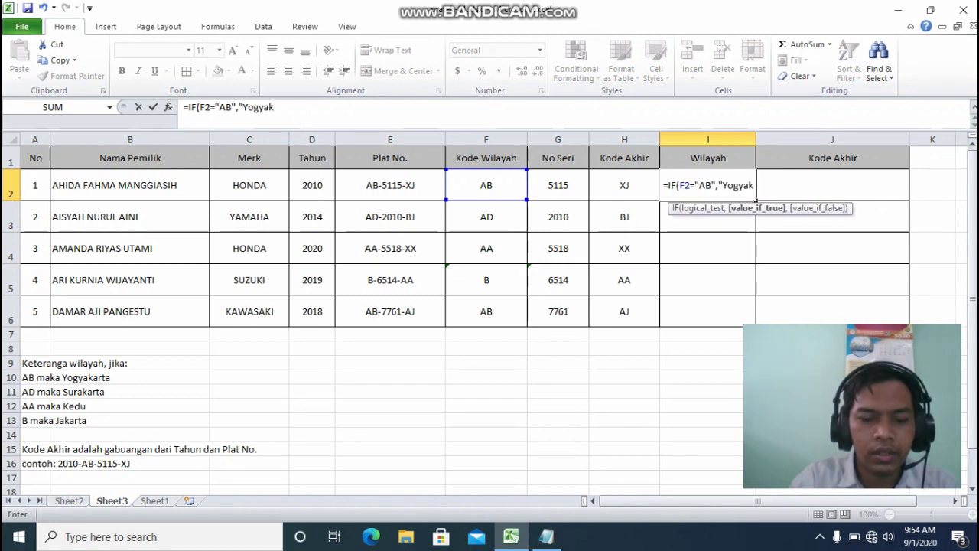
text(arta")
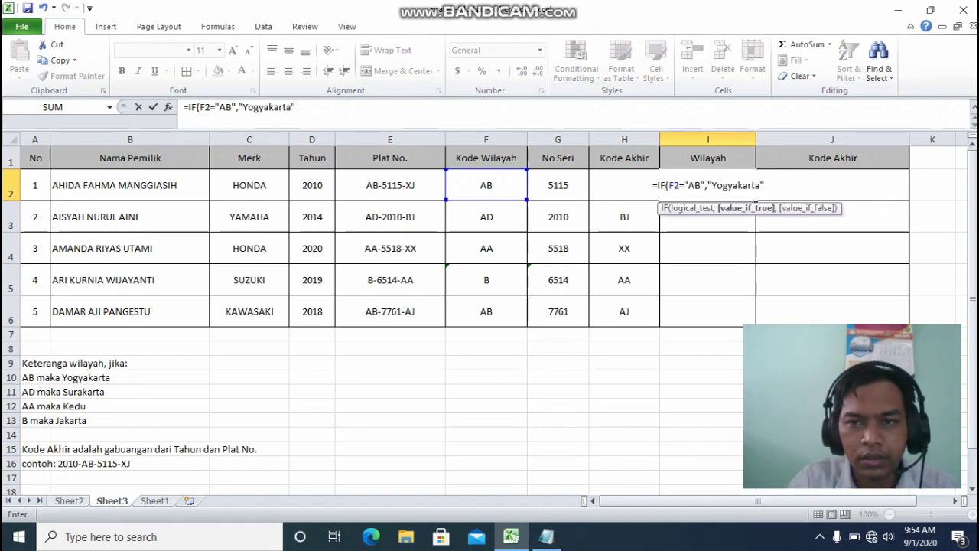
Nest a second IF in the I2 formula that returns "Surakarta" when F2 equals "AD"
text(,)
text(IF)
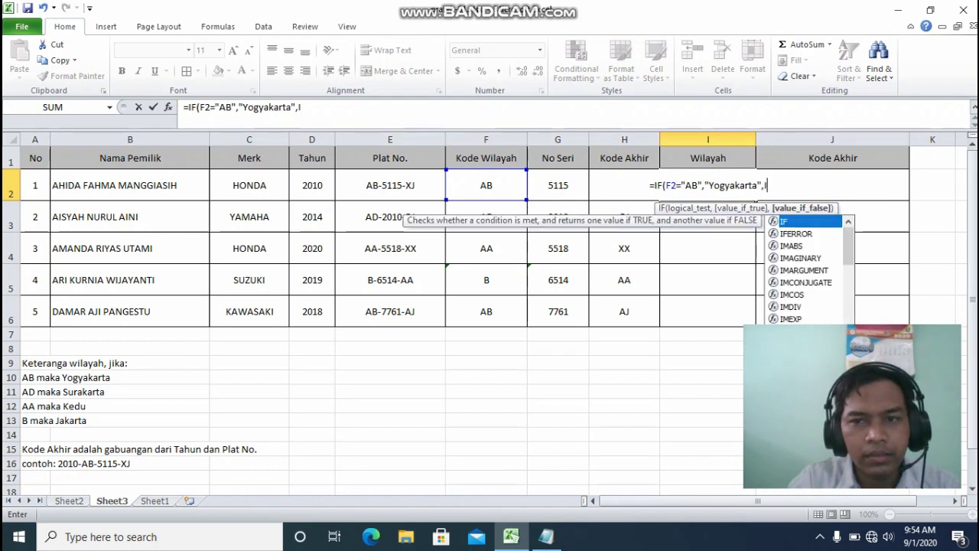
text(()
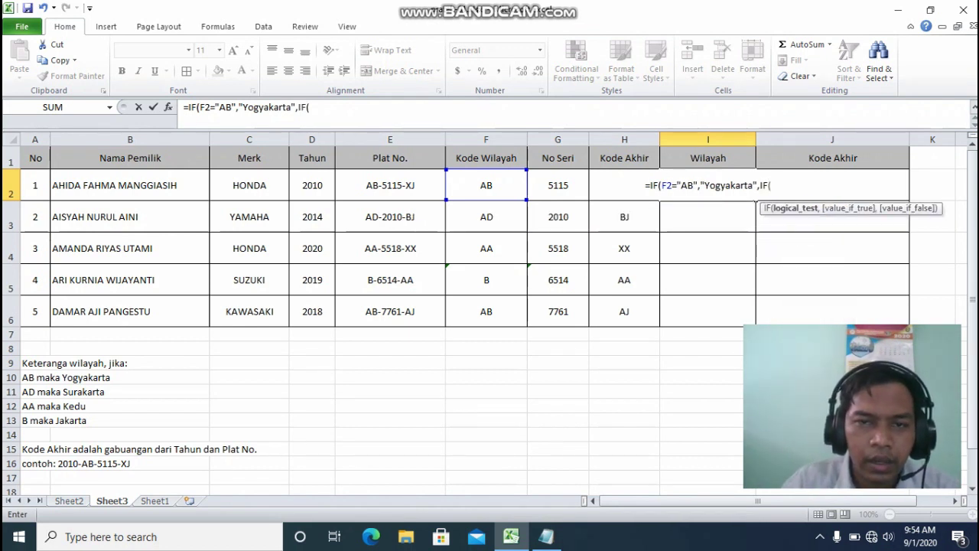
click(485, 185)
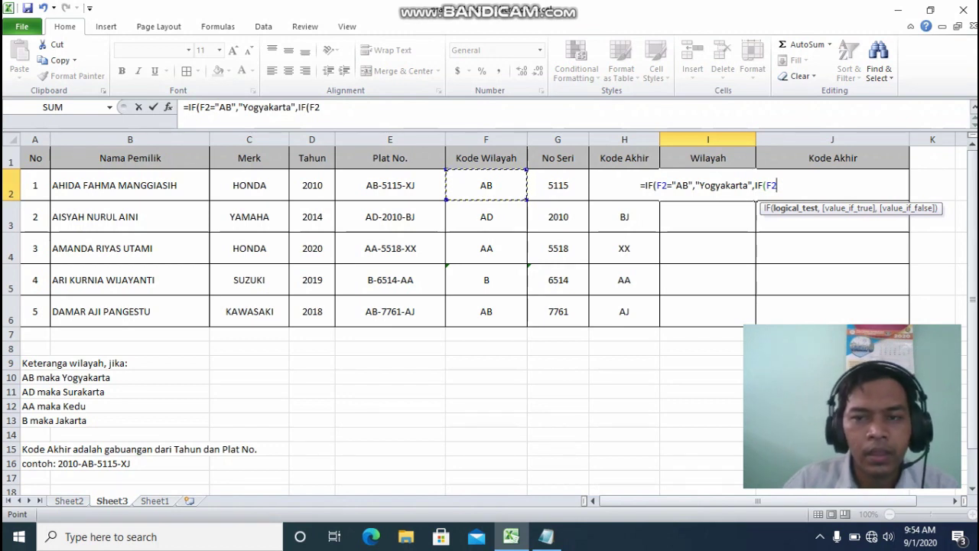
text(=")
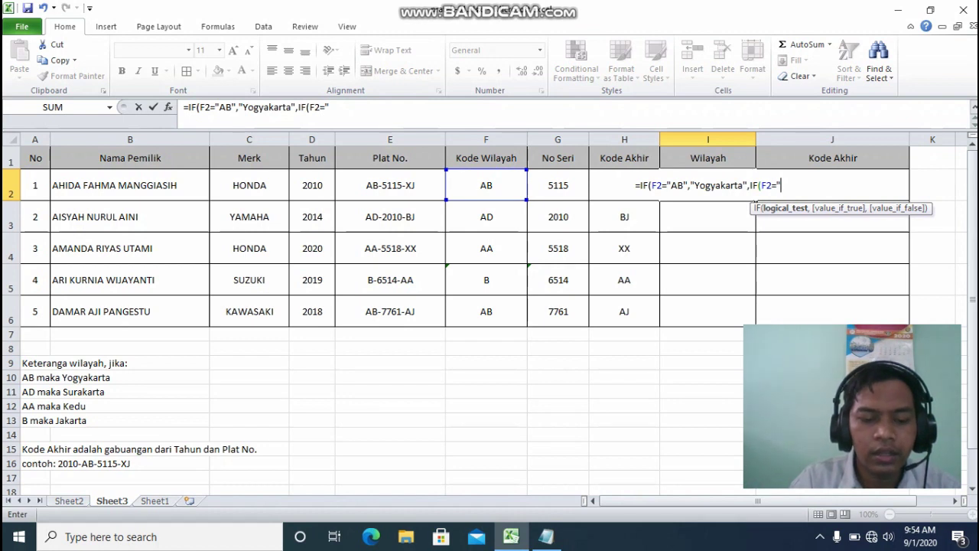
text(AD",")
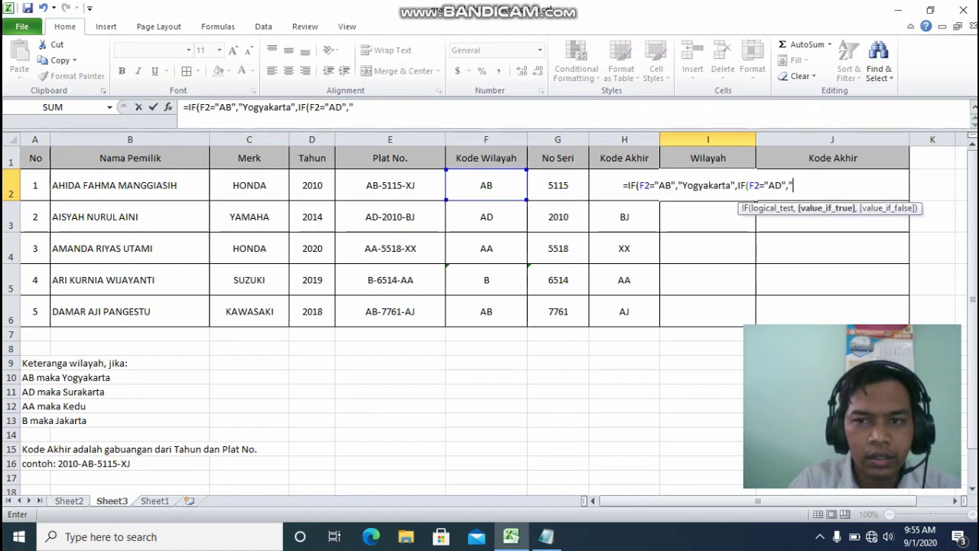
text(Su)
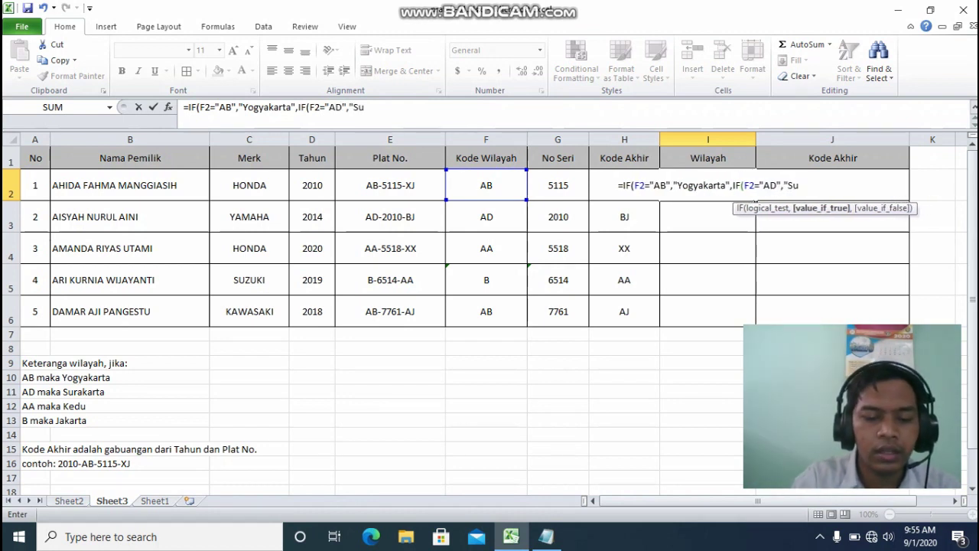
text(raarta)
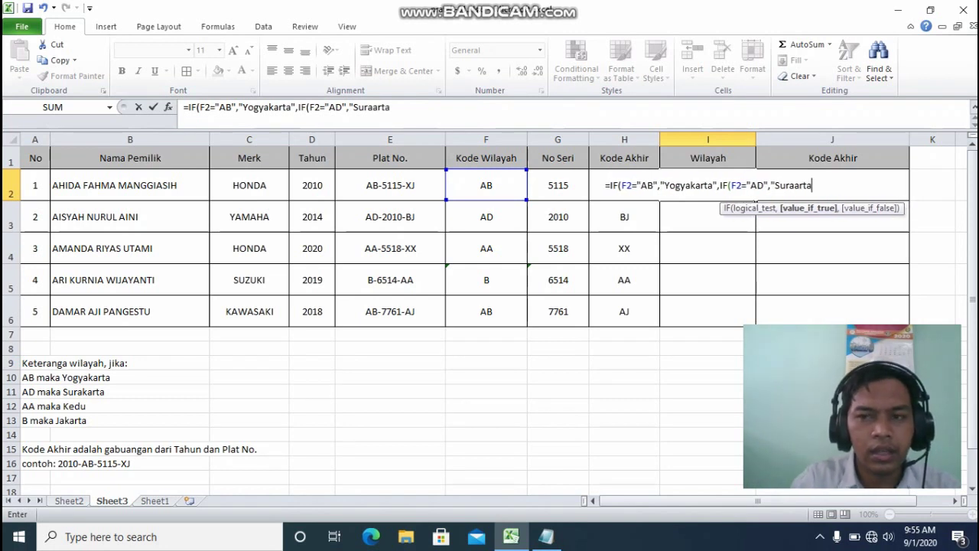
key(BackSpace)
key(BackSpace)
key(BackSpace)
key(BackSpace)
text(kar)
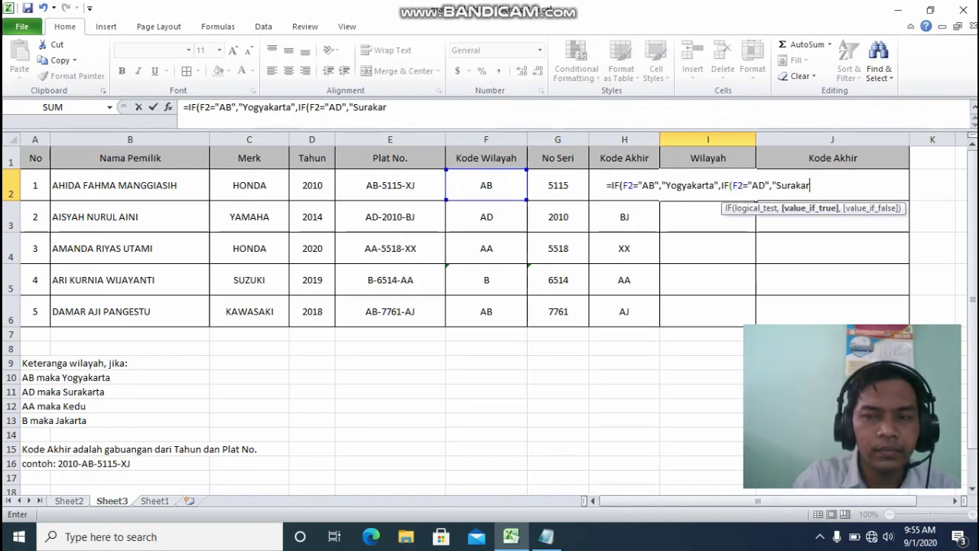
text(ta",)
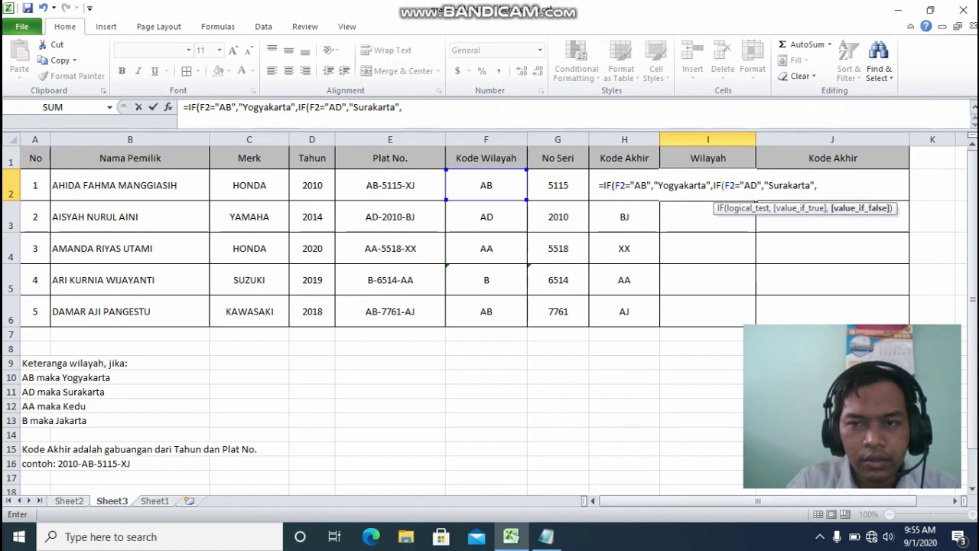
Nest a third IF in the I2 formula that returns "Kedu" when F2 equals "AA"
text(IF()
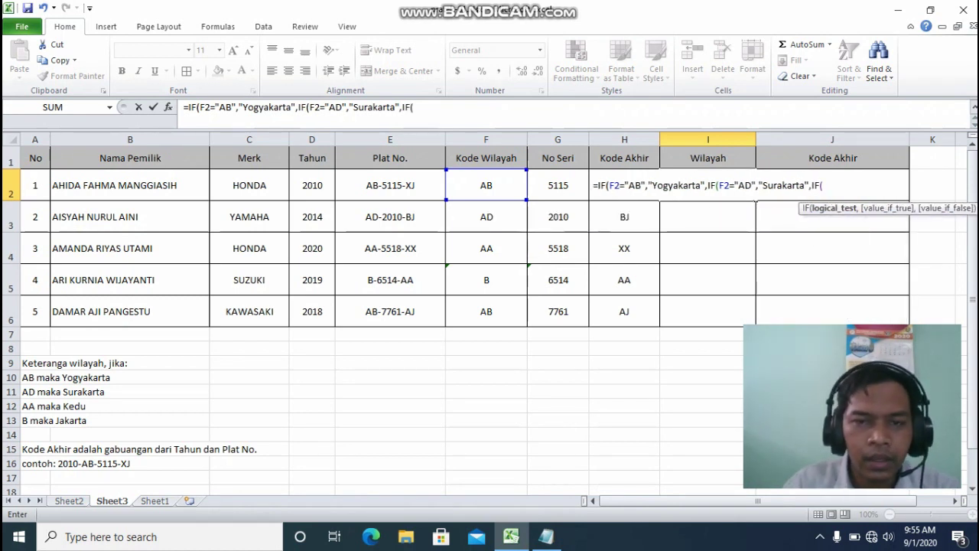
click(486, 185)
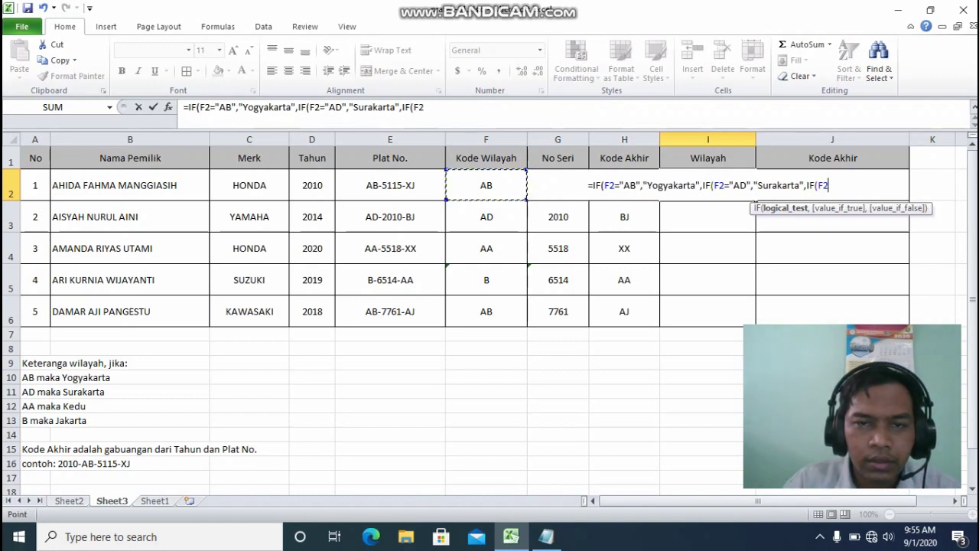
text(="AA)
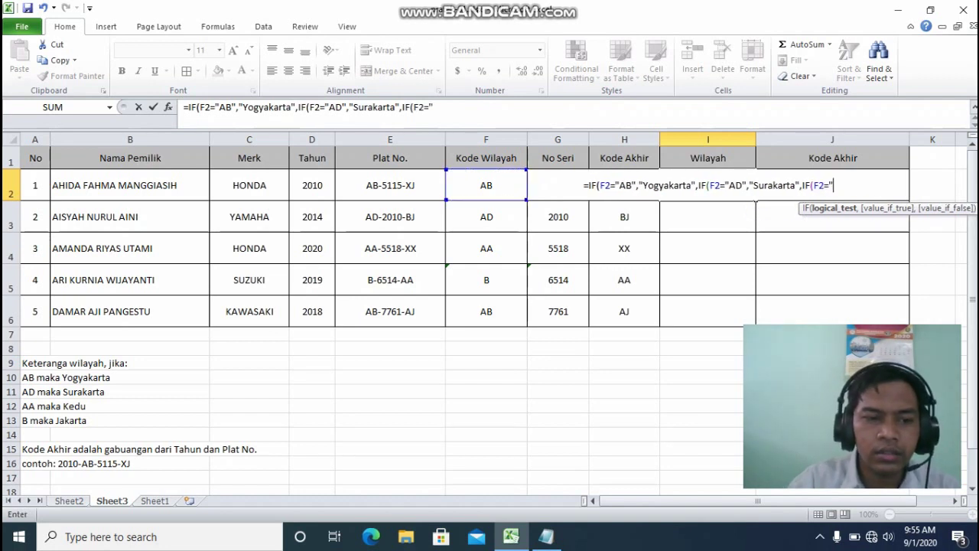
text(",")
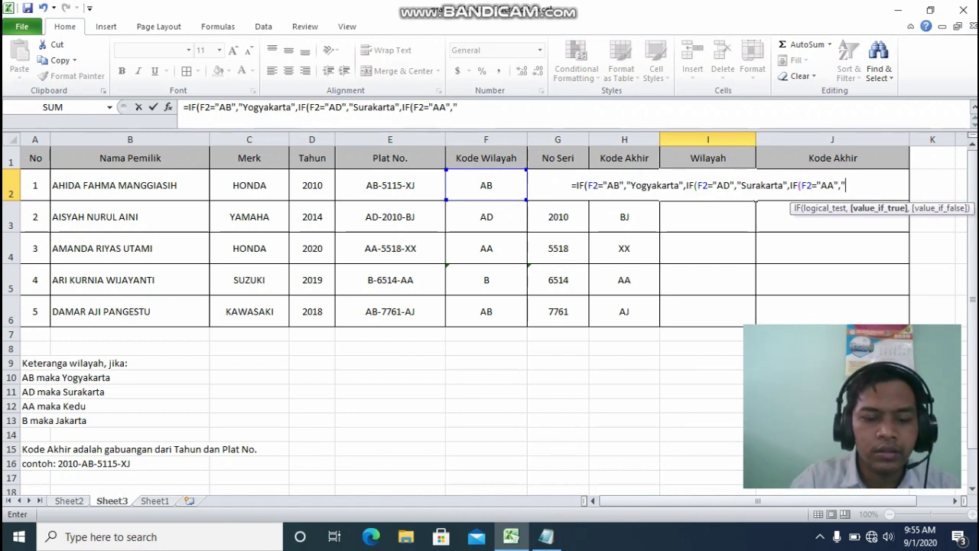
text(Kedu")
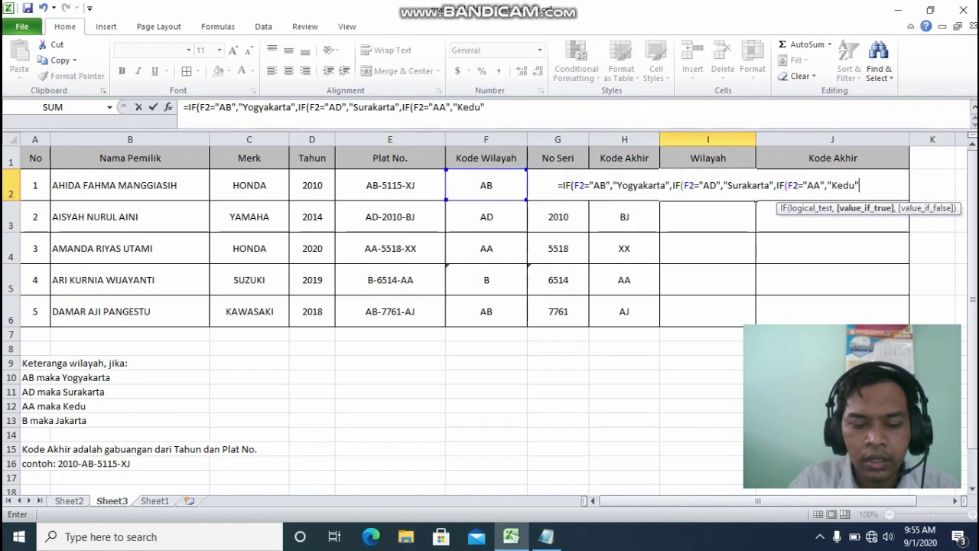
Finish the nested IF formula in I2 with "Jakarta" as the fallback value and close all three IF functions
text(,)
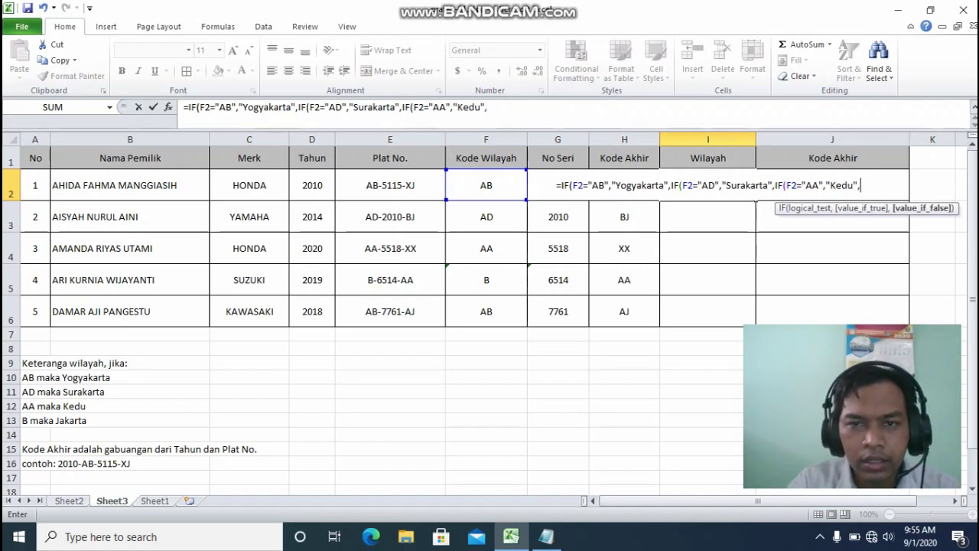
text(")
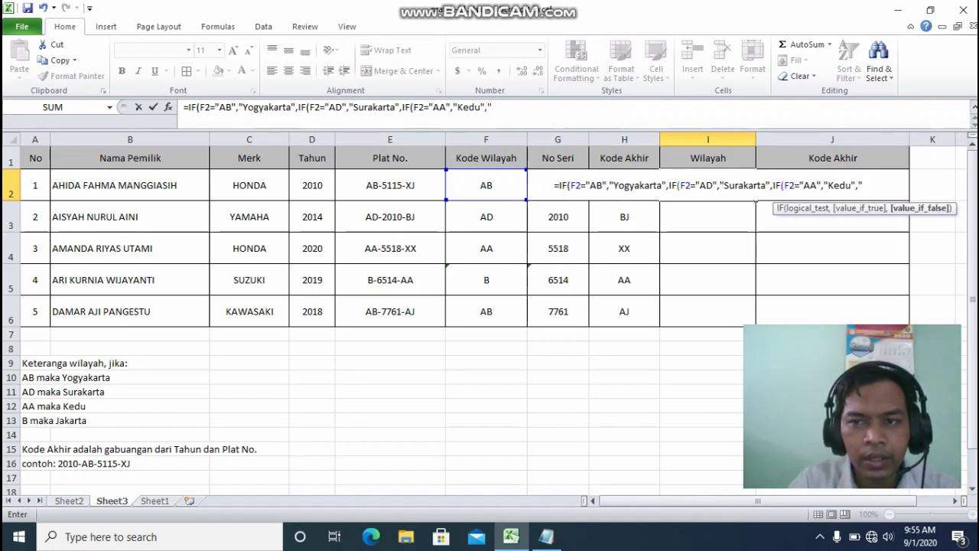
text(J)
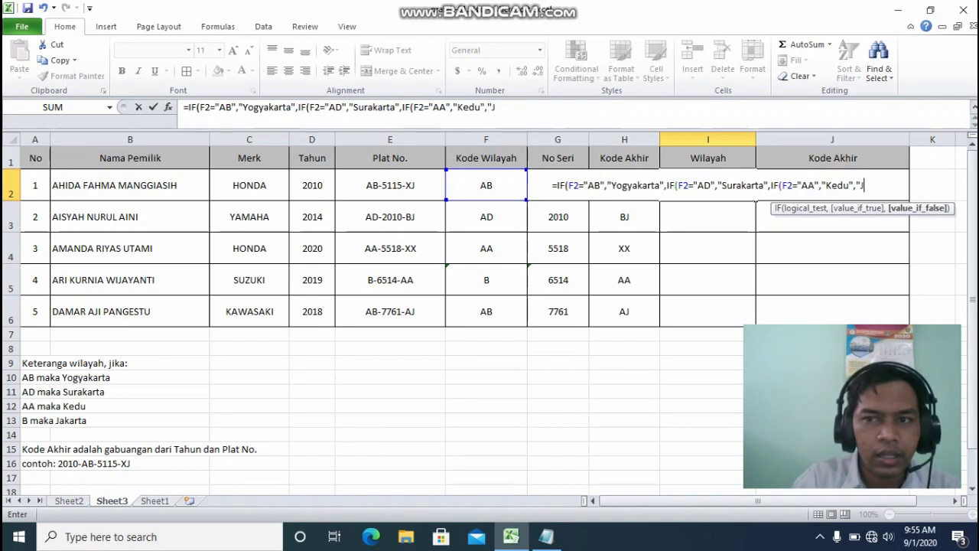
text(akarta)
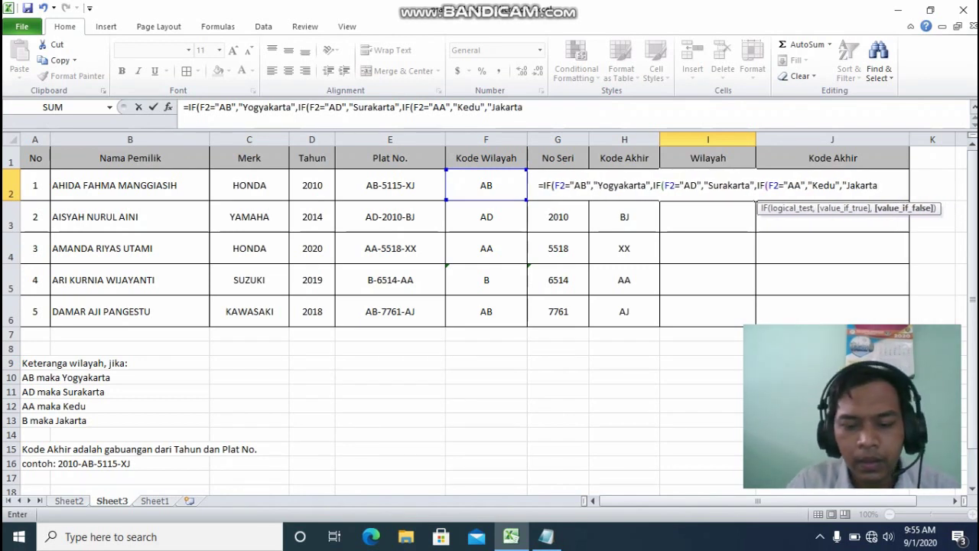
text(")
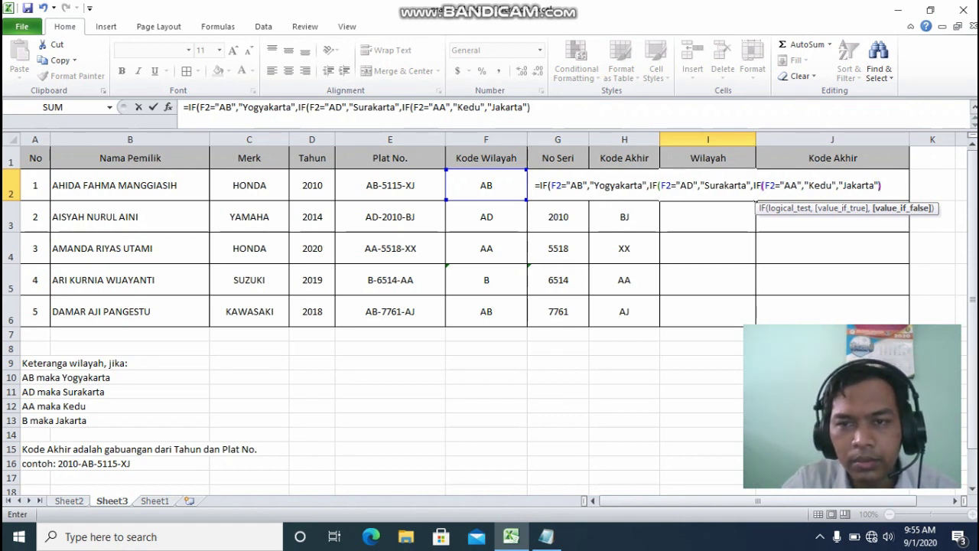
text())
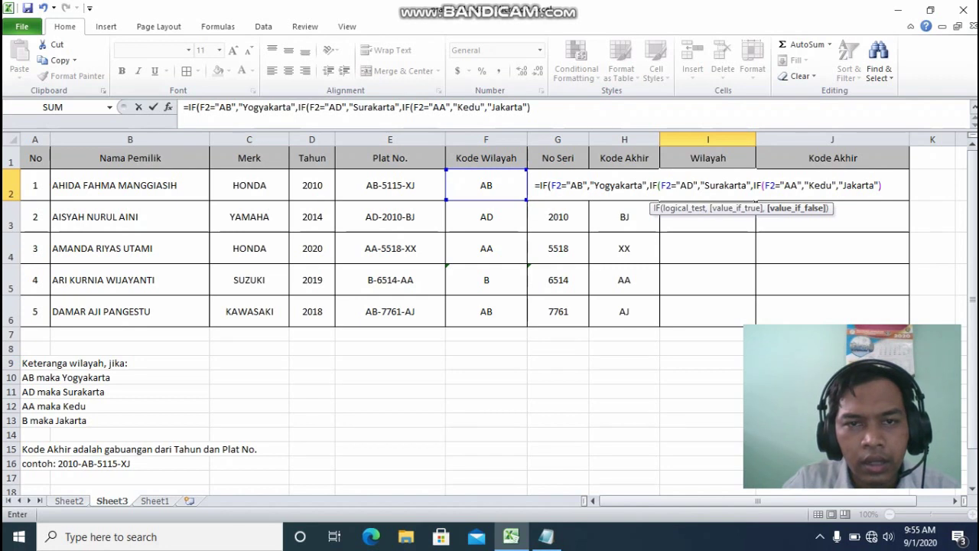
text())
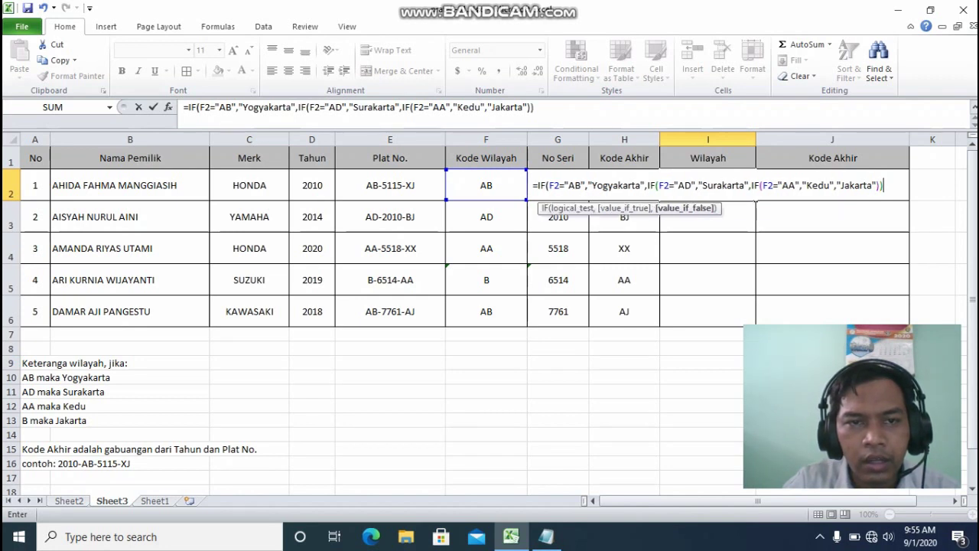
text())
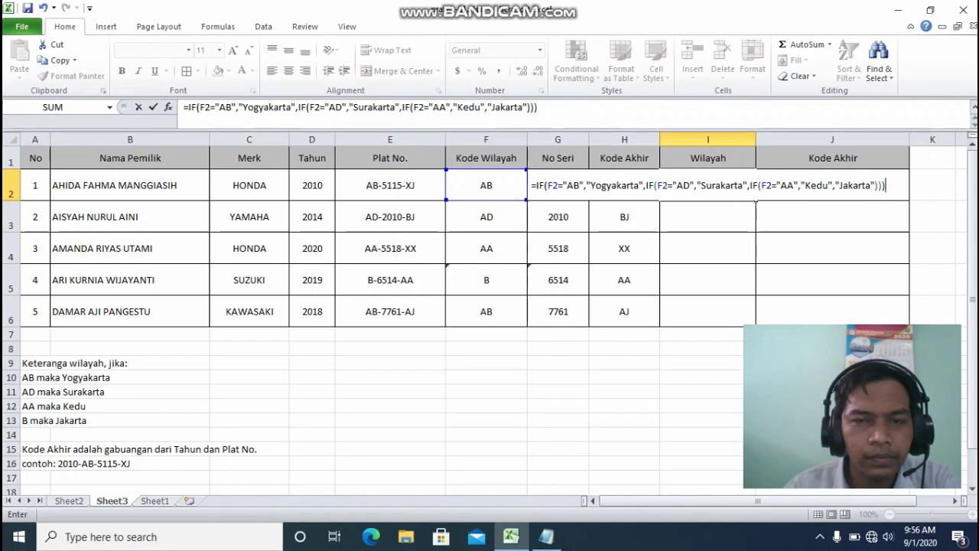
click(538, 107)
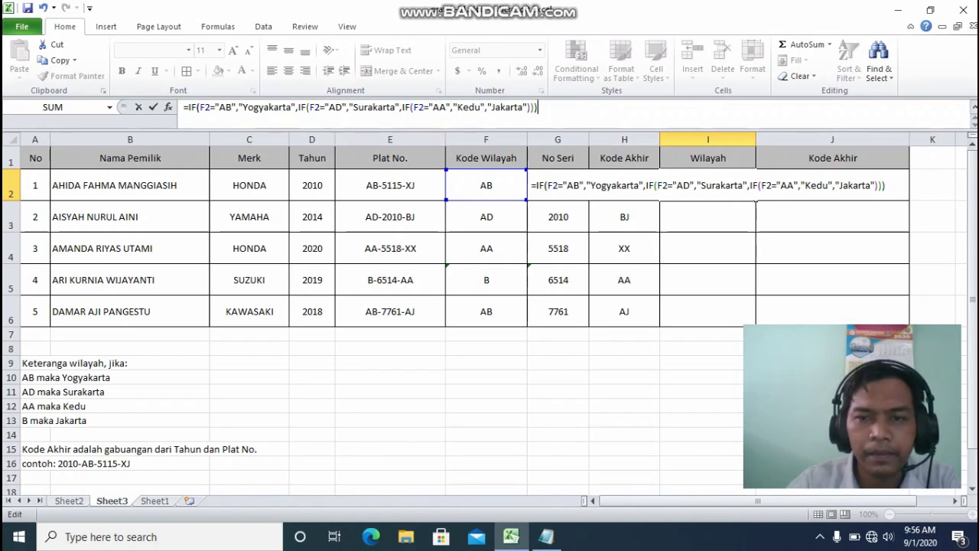
key(Return)
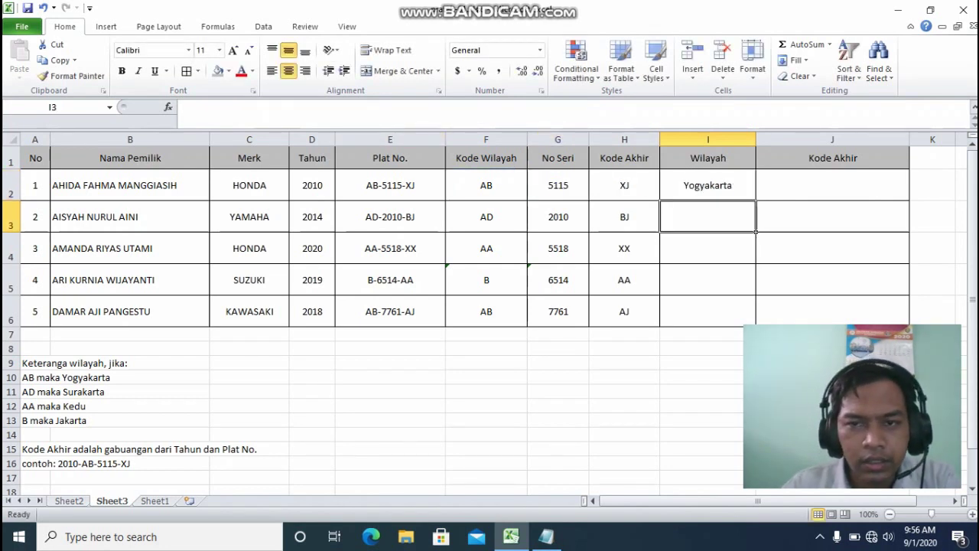
Copy the nested IF formula from I2 down through I6 to fill in the remaining regions
click(707, 185)
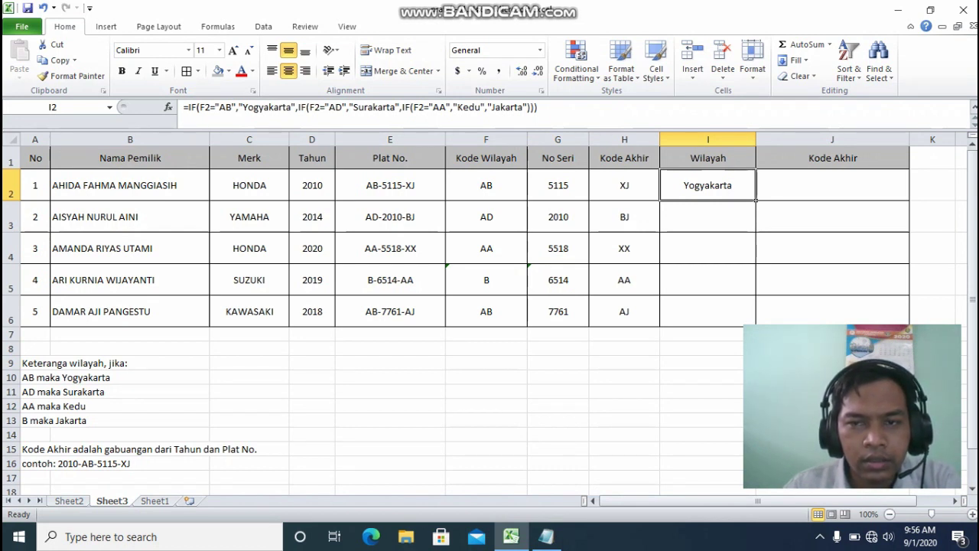
drag(755, 200, 756, 317)
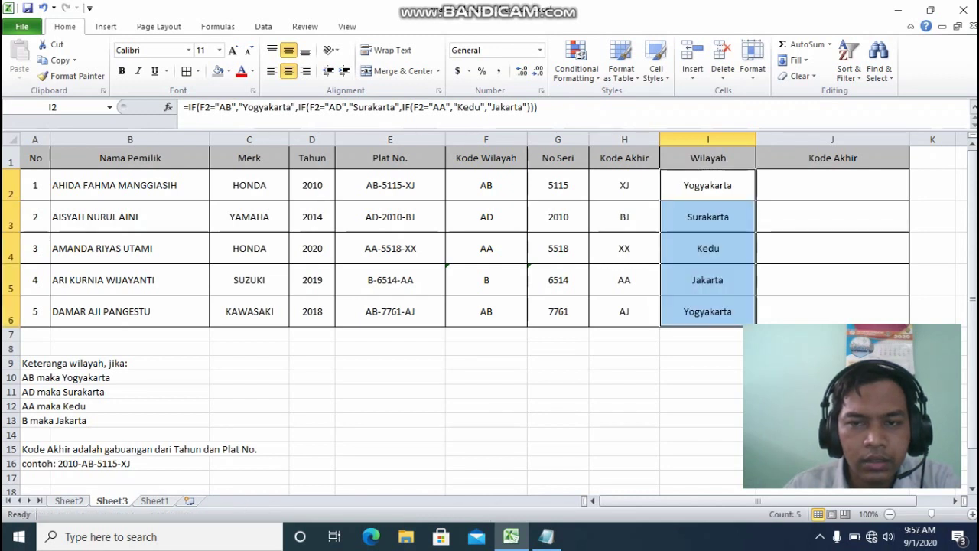
click(708, 217)
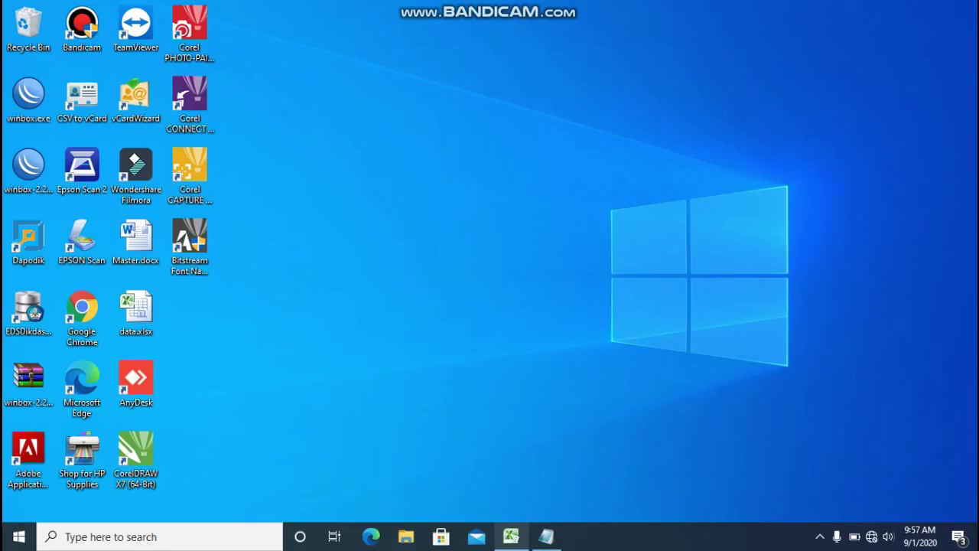
click(511, 537)
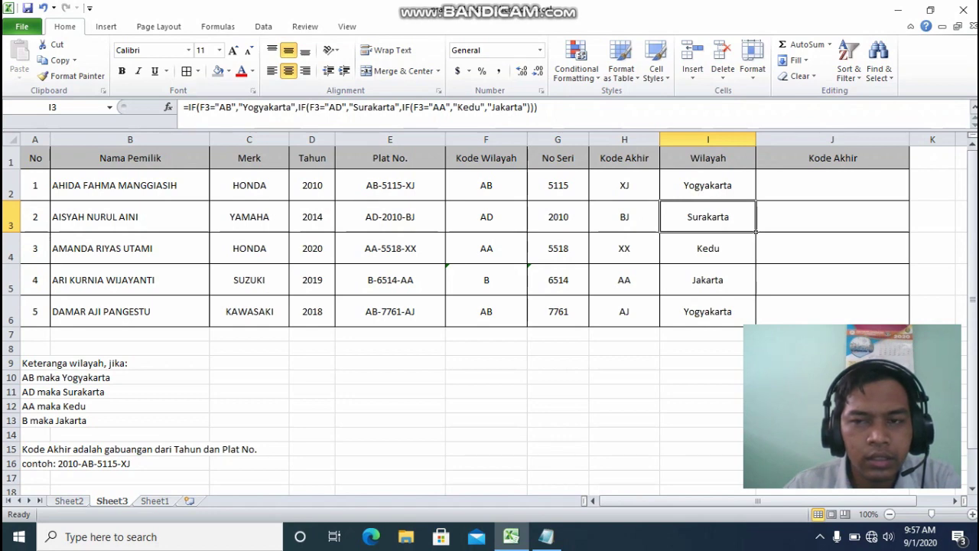
Select J2 and review the CONCATENATE description in the Notepad lesson notes
click(833, 186)
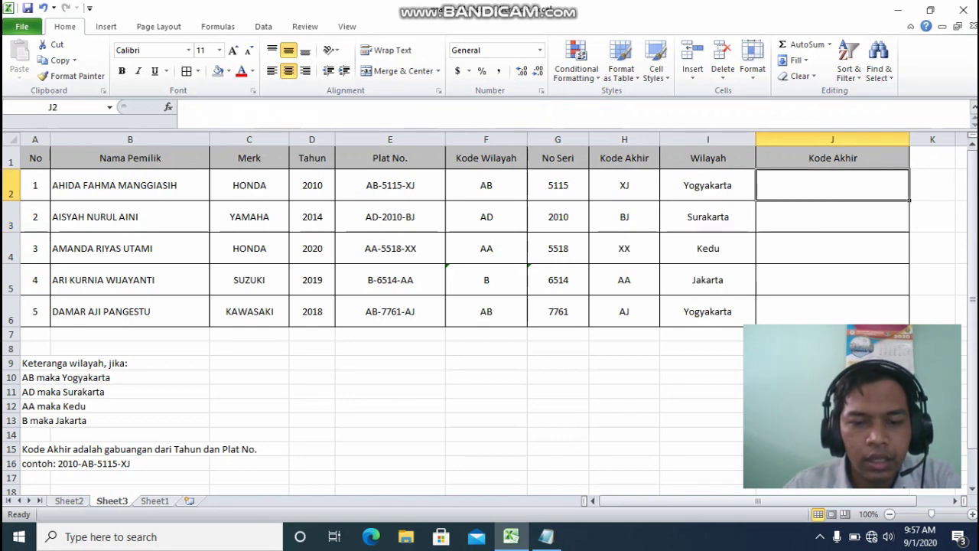
click(546, 536)
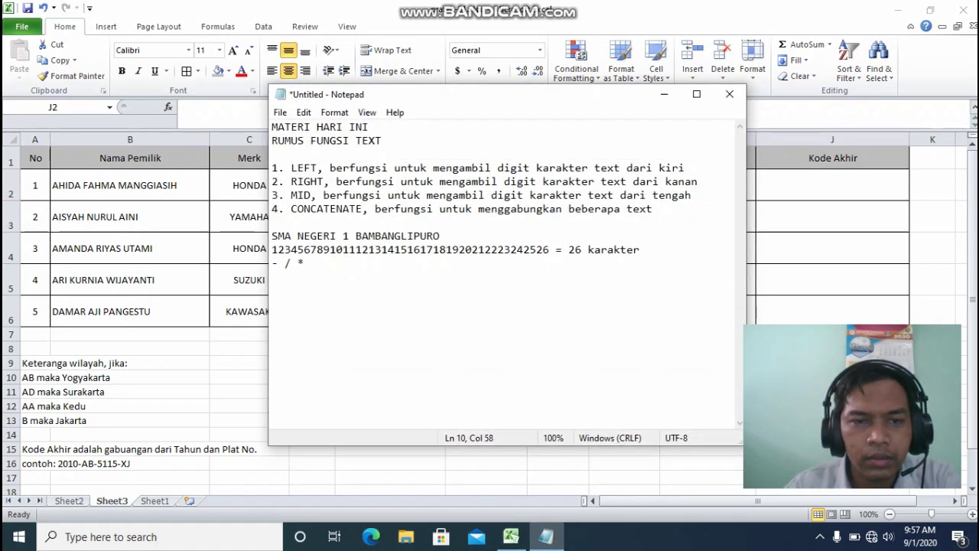
drag(291, 209, 356, 209)
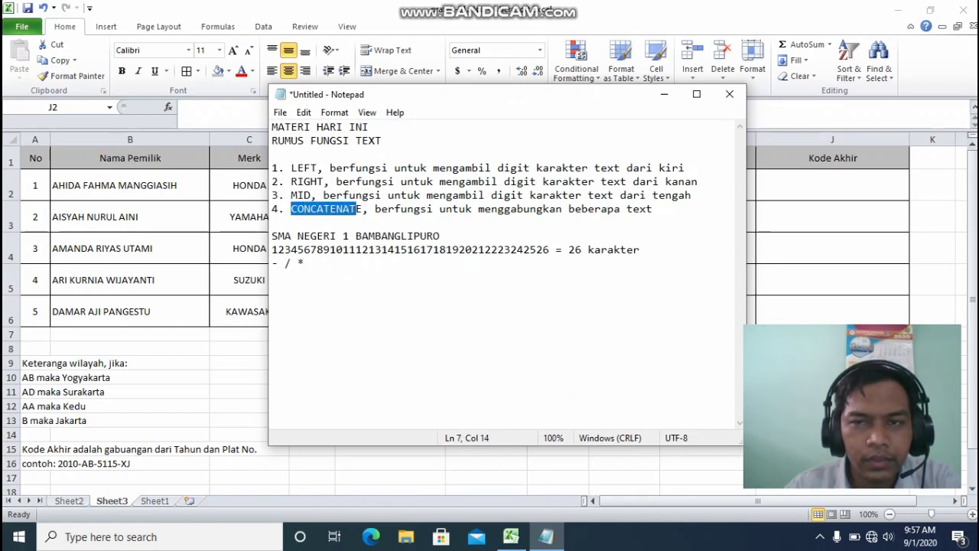
click(664, 94)
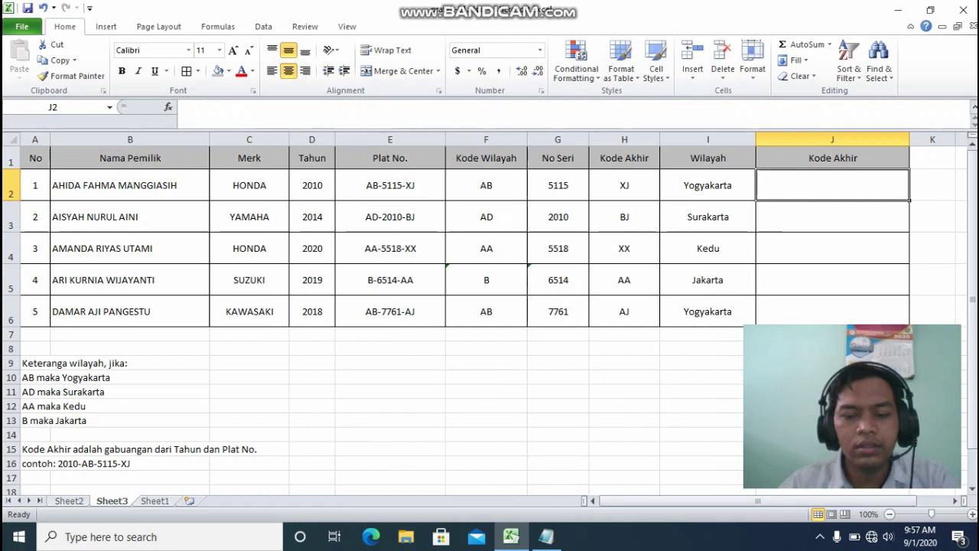
Enter a CONCATENATE formula in J2 that joins the year in D2, a "-" separator and the plate number in E2
text(=CON)
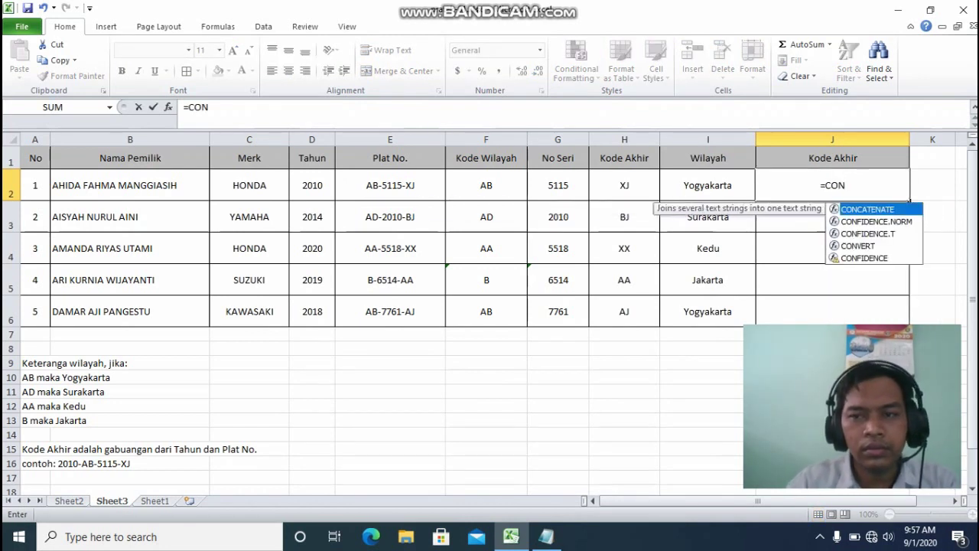
key(Tab)
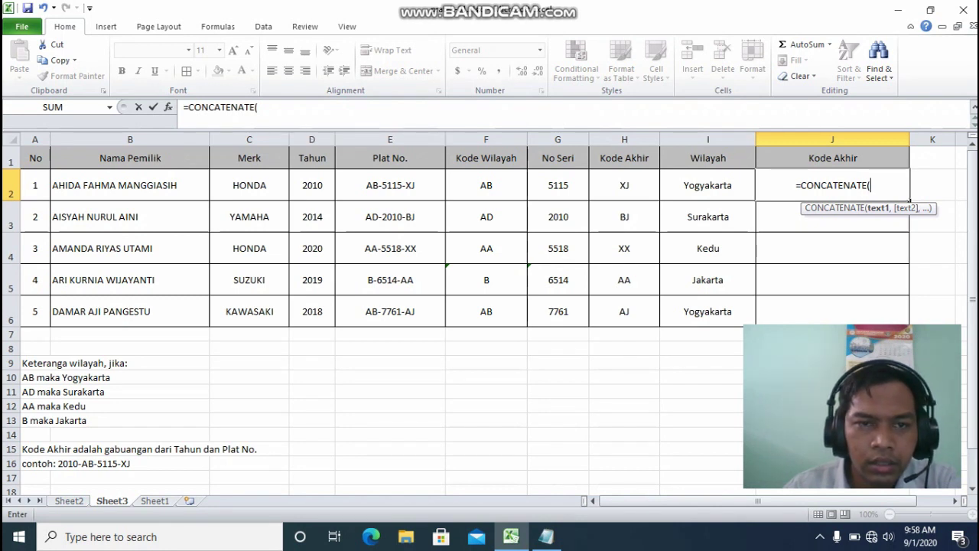
click(312, 185)
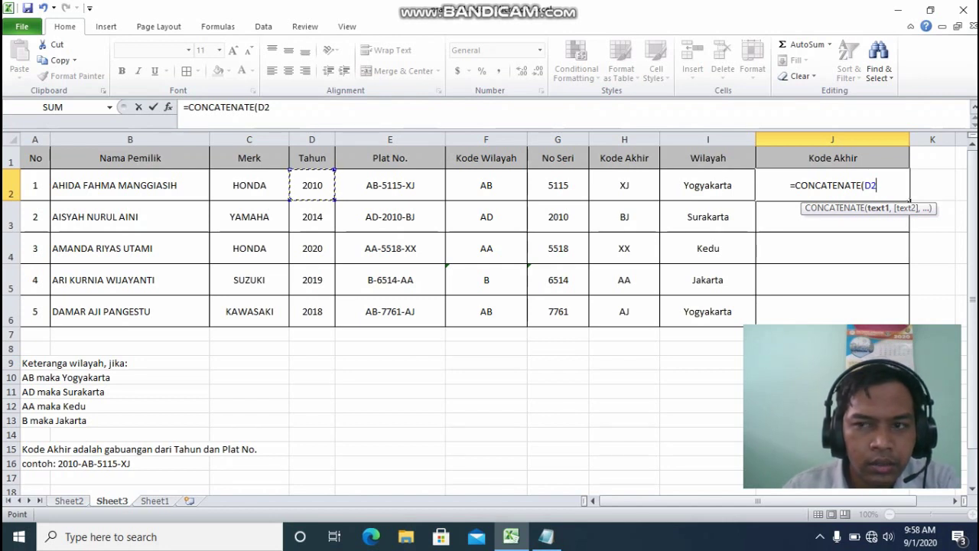
text(,)
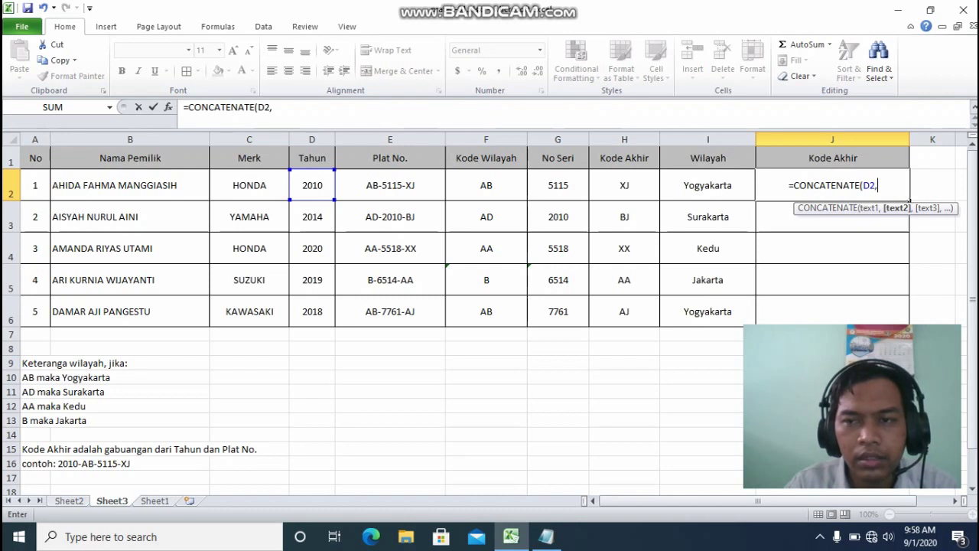
text("-")
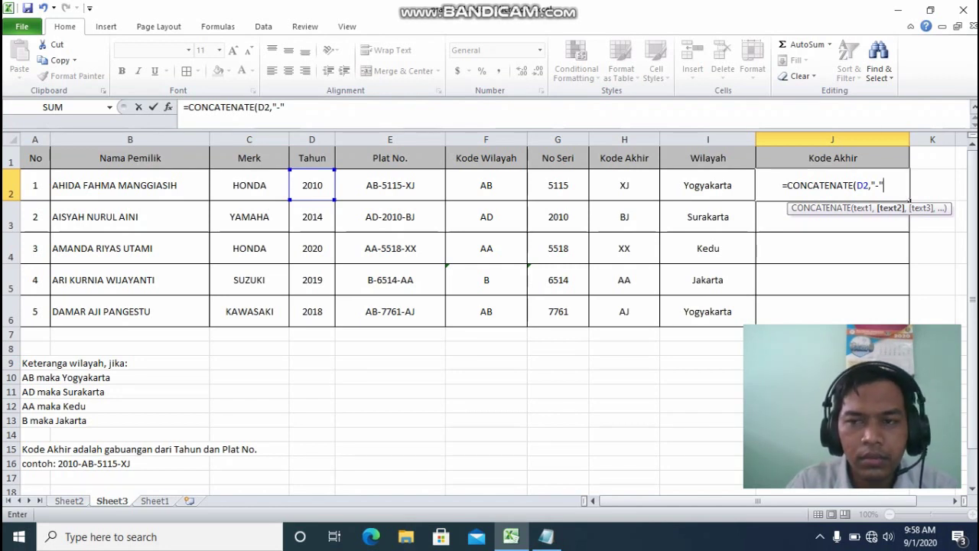
text(,)
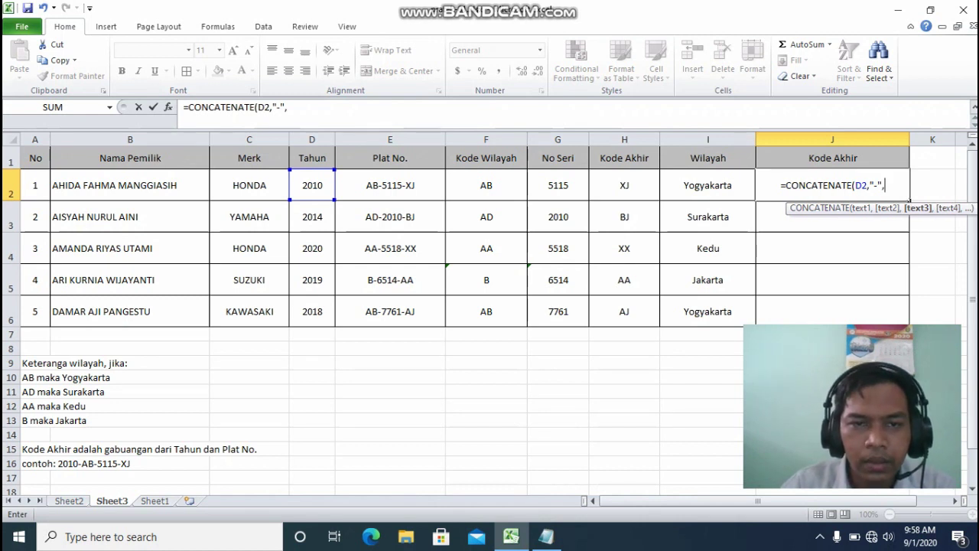
click(390, 185)
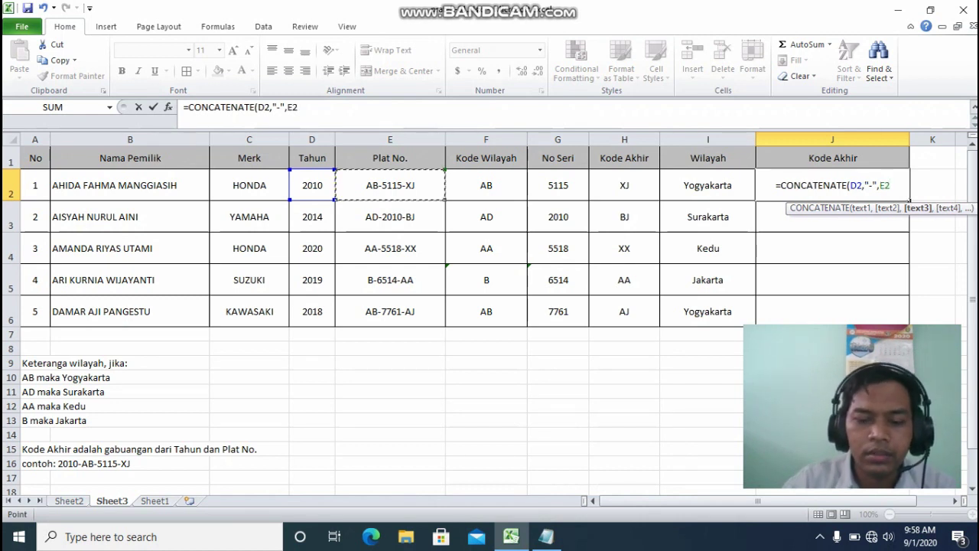
text())
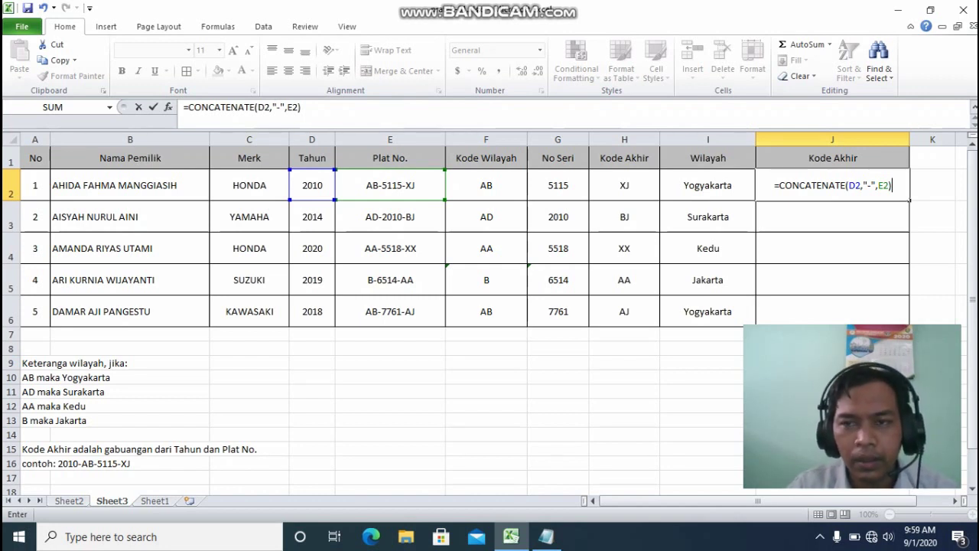
key(Return)
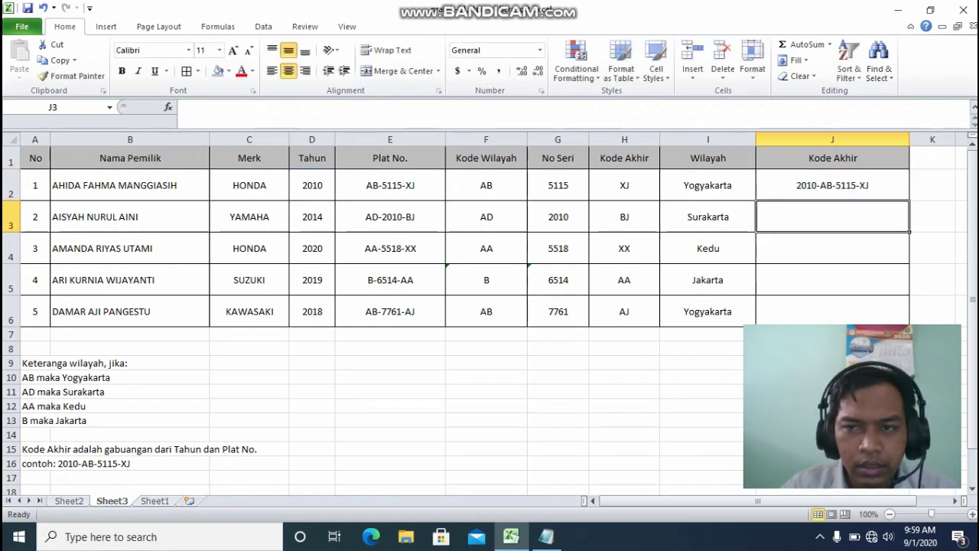
Copy the CONCATENATE formula from J2 down through J6 to build the remaining final codes
click(833, 186)
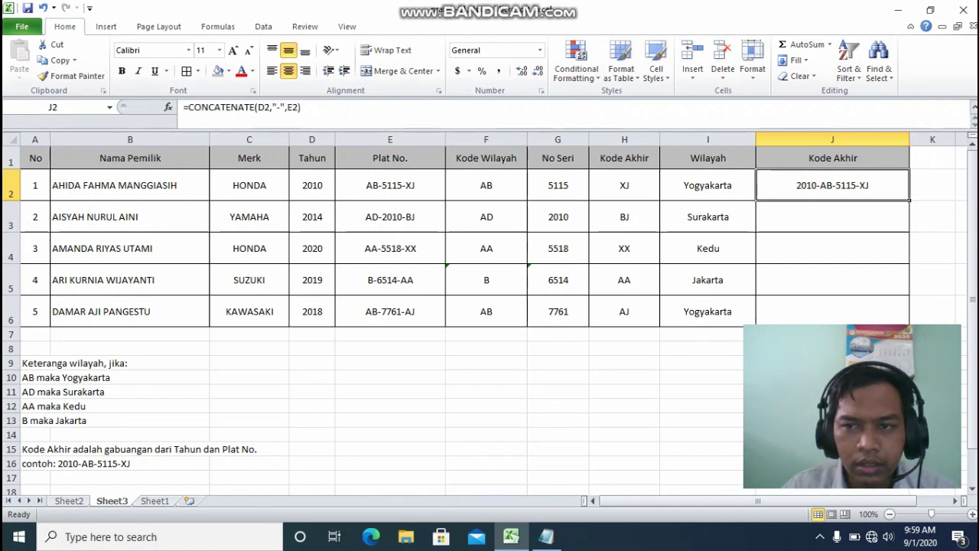
drag(910, 200, 910, 320)
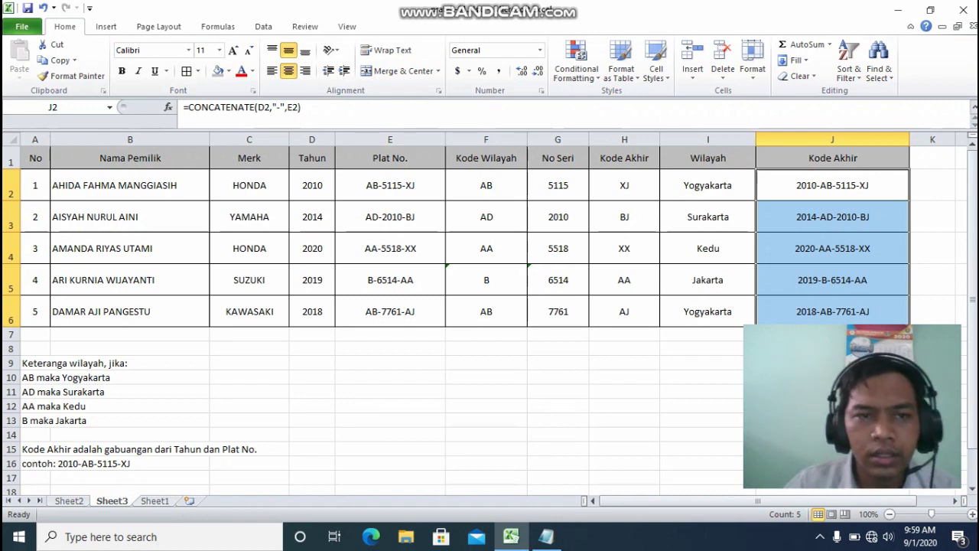
click(832, 185)
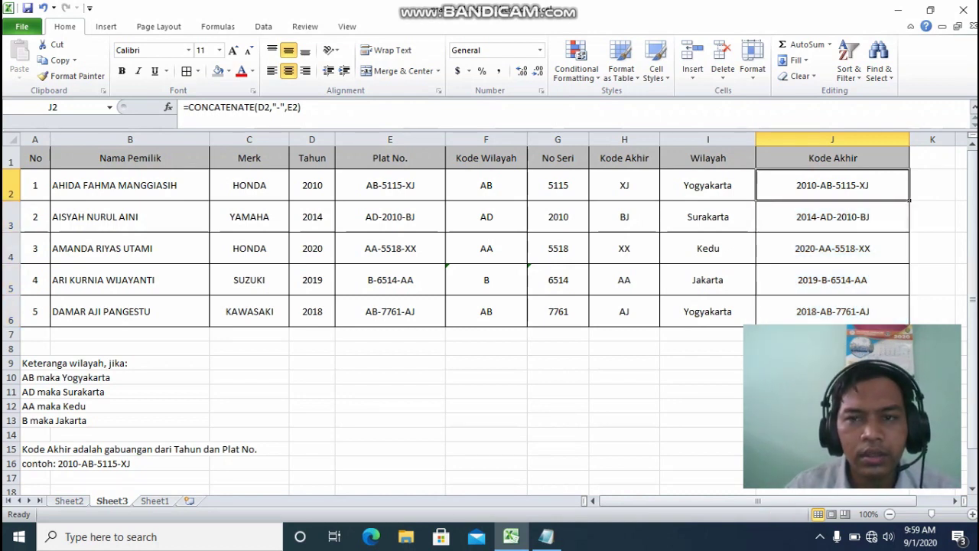